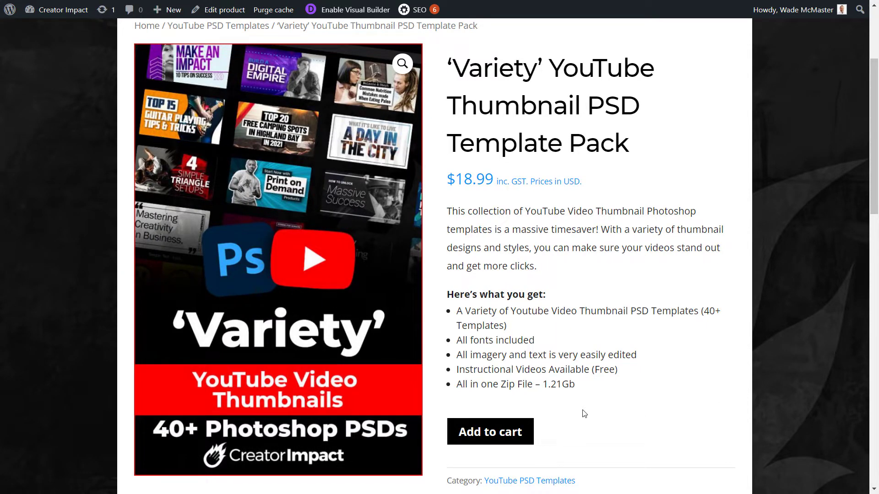
Open the Downloads page of the website account and look through the list of purchased template files.
{"action": "scroll", "coordinate": [544, 403], "scroll_direction": "up", "scroll_amount": 1}
{"action": "scroll", "coordinate": [543, 403], "scroll_direction": "up", "scroll_amount": 3}
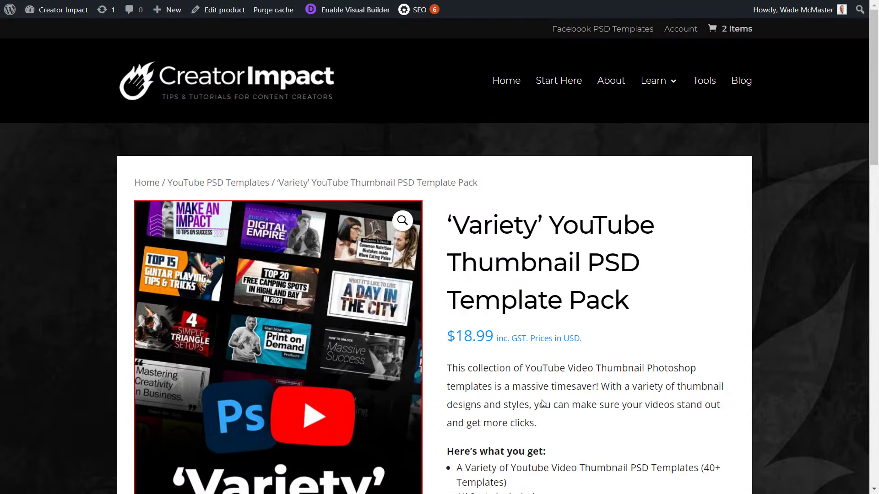
{"action": "left_click", "coordinate": [682, 30]}
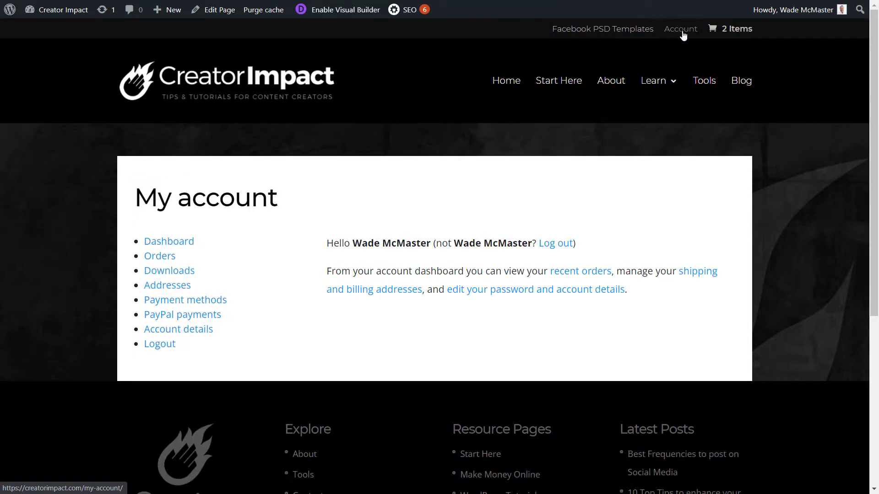
{"action": "left_click", "coordinate": [175, 273]}
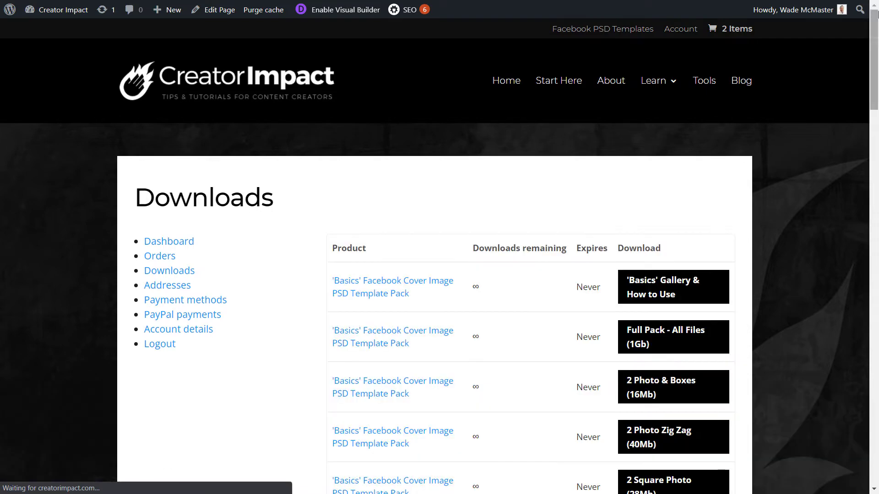
{"action": "left_click_drag", "start_coordinate": [876, 24], "coordinate": [877, 418]}
{"action": "scroll", "coordinate": [347, 151], "scroll_direction": "up", "scroll_amount": 2}
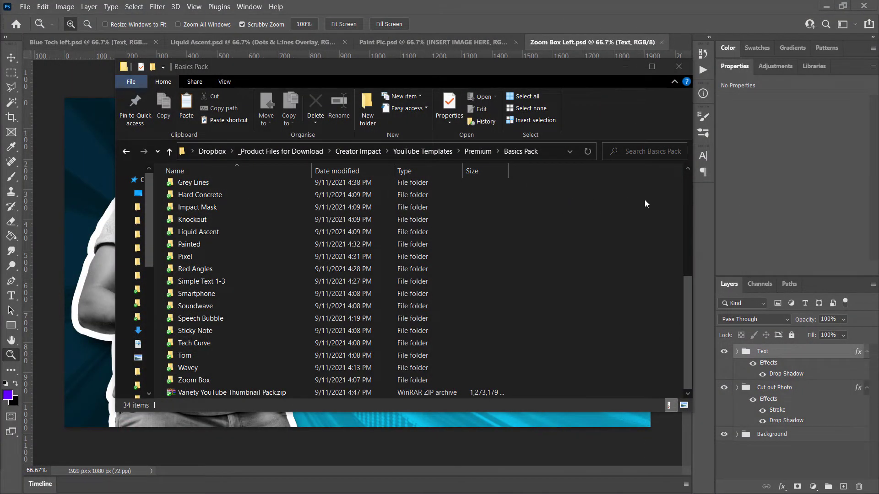
In File Explorer, view the extraction options for Variety YouTube Thumbnail Pack.zip in the Basics Pack folder, leaving the archive unextracted.
{"action": "left_click", "coordinate": [687, 287]}
{"action": "mouse_move", "coordinate": [687, 287]}
{"action": "left_mouse_down"}
{"action": "mouse_move", "coordinate": [688, 192]}
{"action": "mouse_move", "coordinate": [686, 293]}
{"action": "left_mouse_up"}
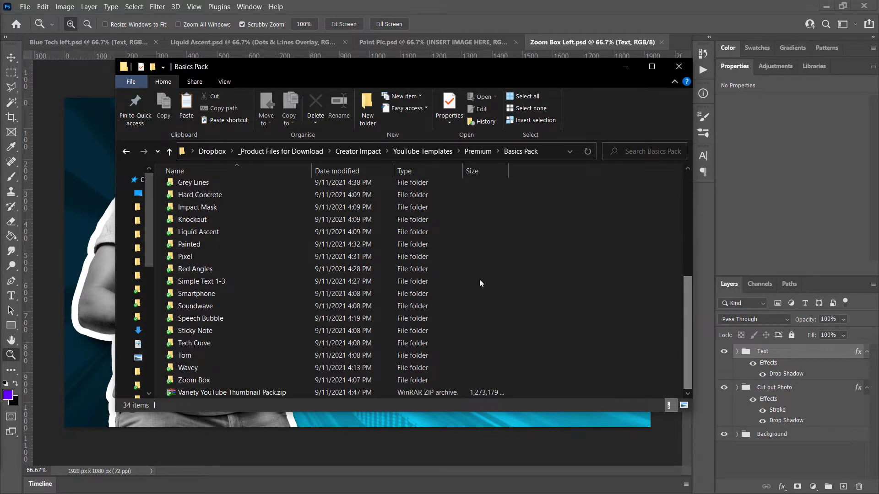
{"action": "left_click", "coordinate": [203, 394]}
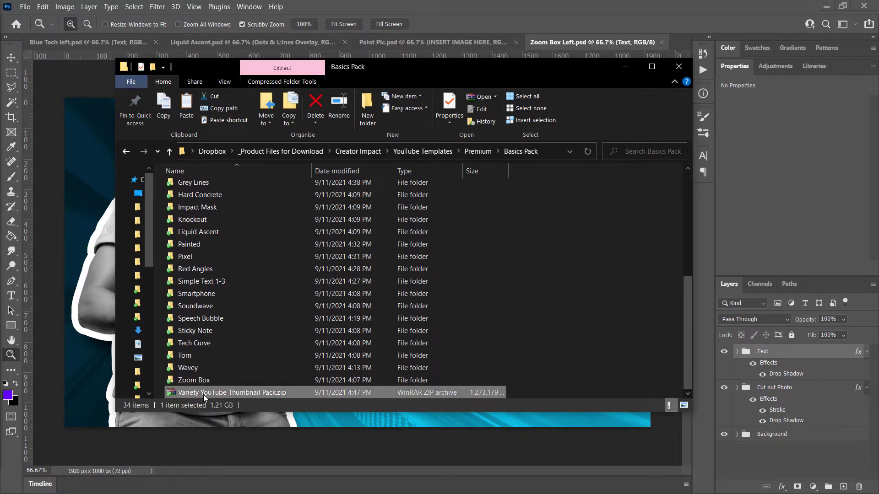
{"action": "right_click", "coordinate": [261, 393]}
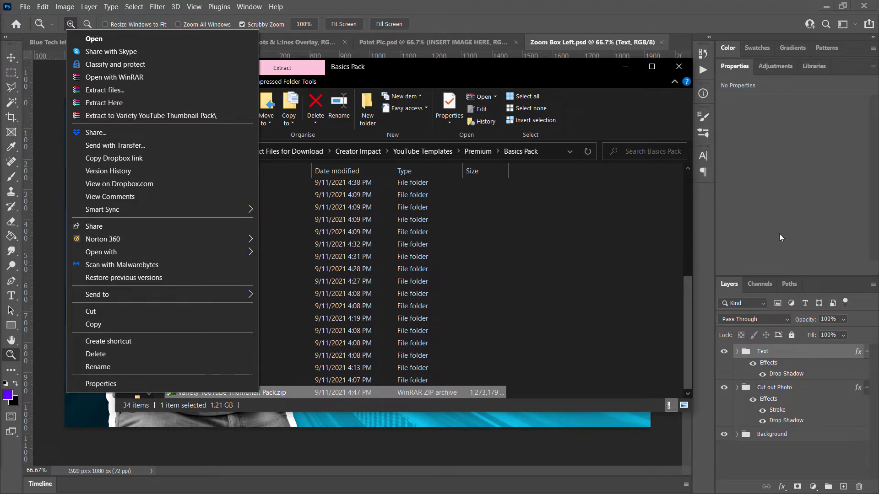
{"action": "left_click", "coordinate": [546, 394]}
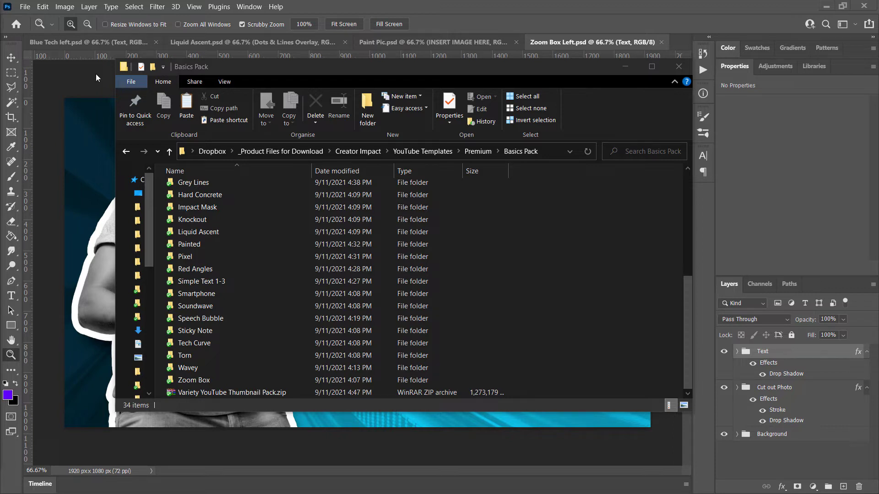
Look through the template folders in the Basics Pack folder, from _All Fonts down to Zoom Box.
{"action": "scroll", "coordinate": [201, 328], "scroll_direction": "up", "scroll_amount": 2}
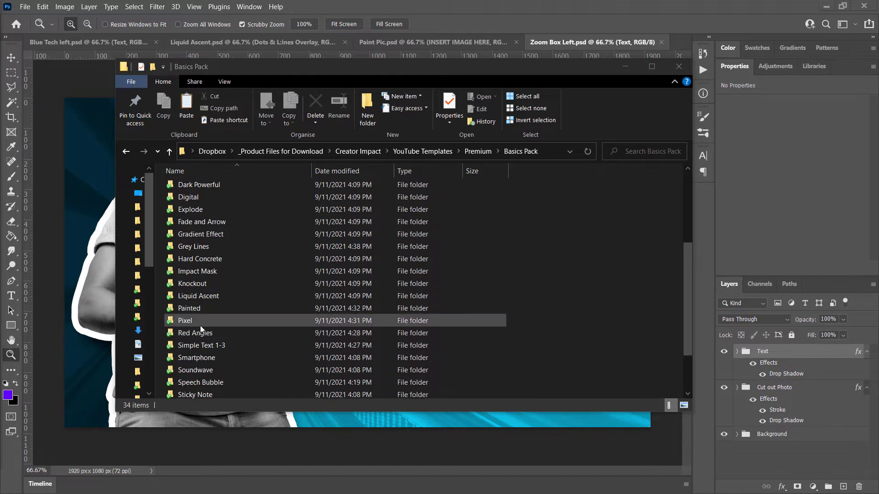
{"action": "scroll", "coordinate": [202, 329], "scroll_direction": "up", "scroll_amount": 4}
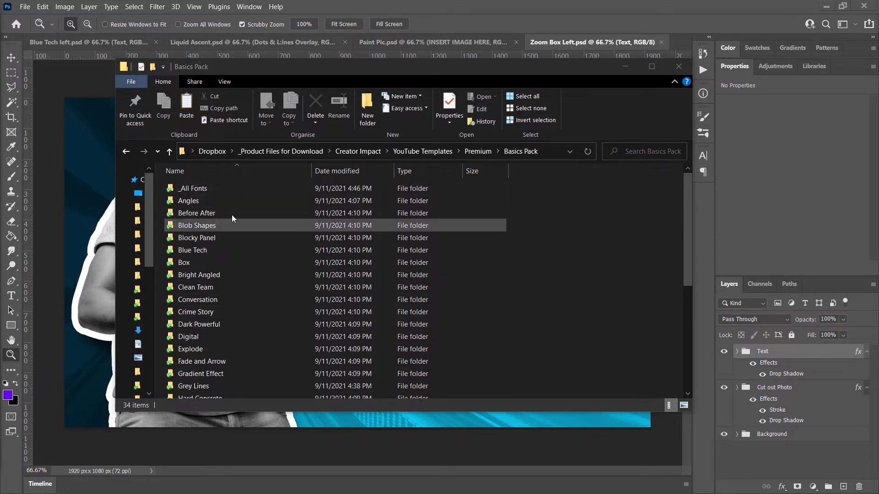
{"action": "scroll", "coordinate": [191, 202], "scroll_direction": "down", "scroll_amount": 5}
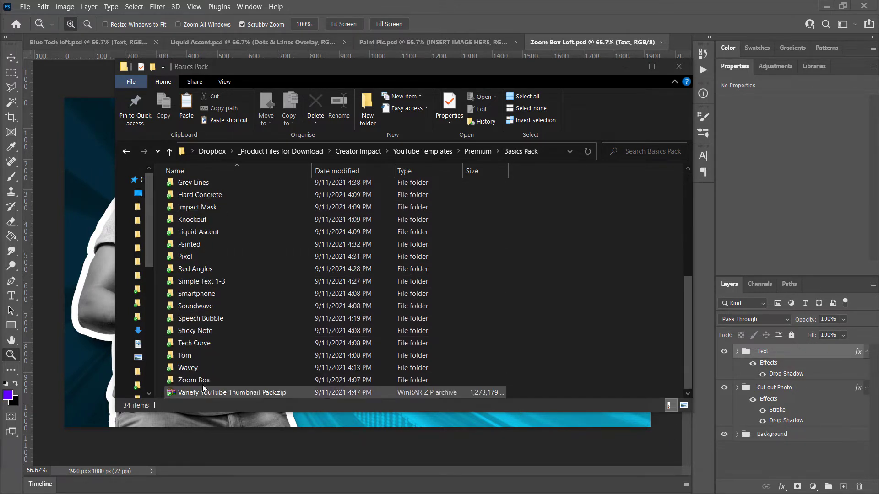
{"action": "scroll", "coordinate": [205, 341], "scroll_direction": "up", "scroll_amount": 5}
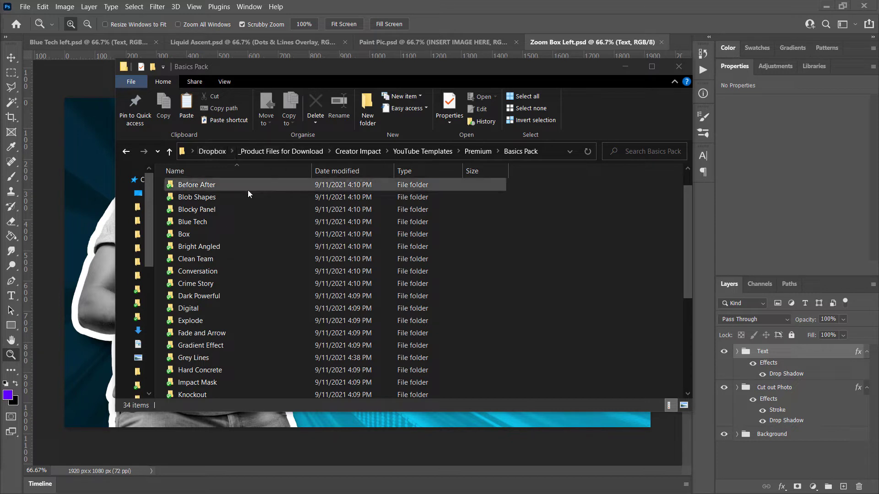
{"action": "left_click", "coordinate": [226, 199]}
{"action": "scroll", "coordinate": [224, 227], "scroll_direction": "down", "scroll_amount": 3}
{"action": "left_click", "coordinate": [196, 283]}
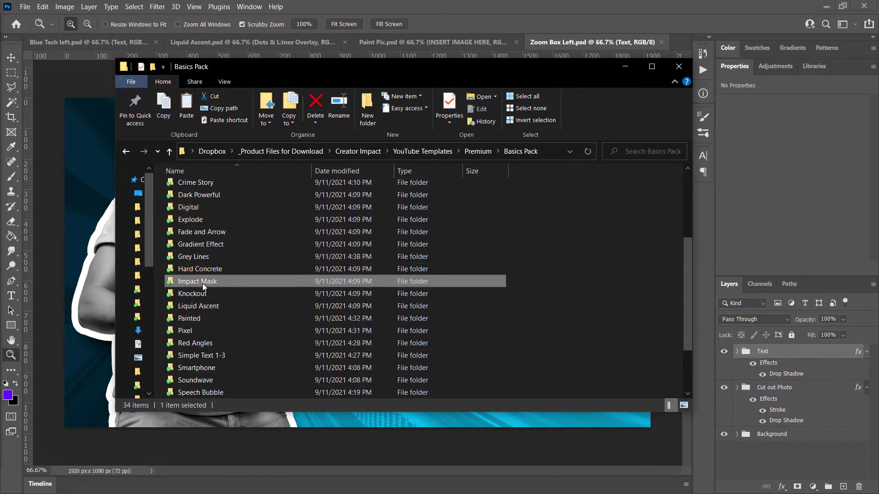
{"action": "scroll", "coordinate": [201, 284], "scroll_direction": "down", "scroll_amount": 2}
{"action": "scroll", "coordinate": [206, 295], "scroll_direction": "up", "scroll_amount": 6}
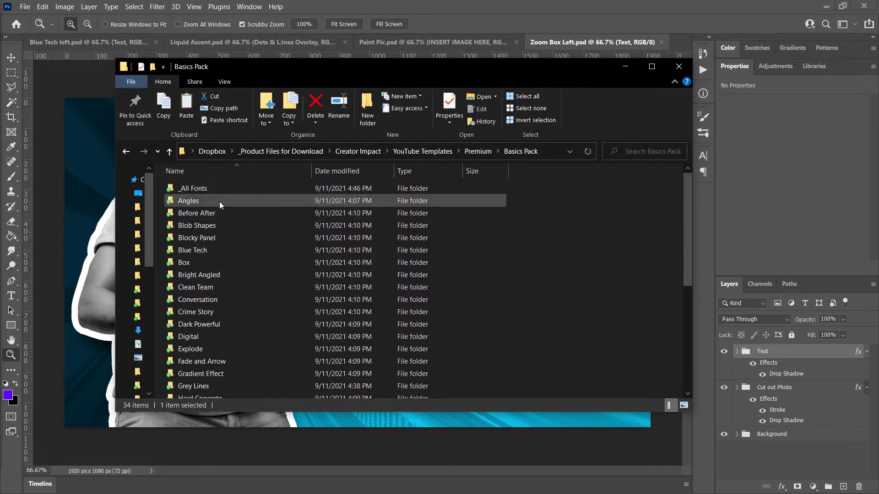
Open the _All Fonts folder and extract Special_Elite.zip directly into it.
{"action": "double_click", "coordinate": [199, 189]}
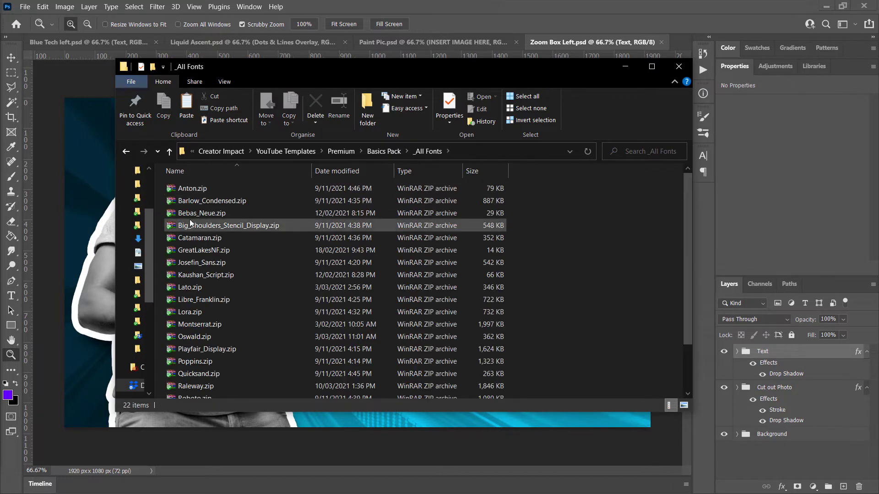
{"action": "scroll", "coordinate": [363, 264], "scroll_direction": "down", "scroll_amount": 2}
{"action": "scroll", "coordinate": [356, 279], "scroll_direction": "up", "scroll_amount": 2}
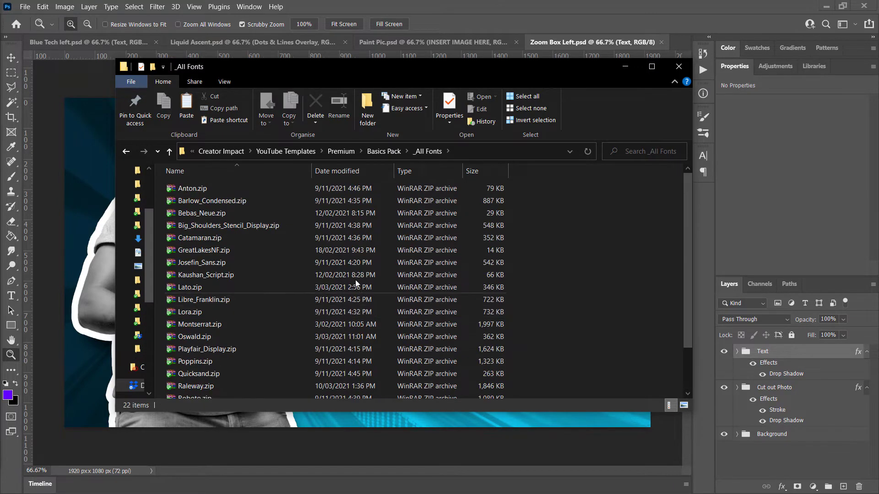
{"action": "scroll", "coordinate": [204, 275], "scroll_direction": "down", "scroll_amount": 2}
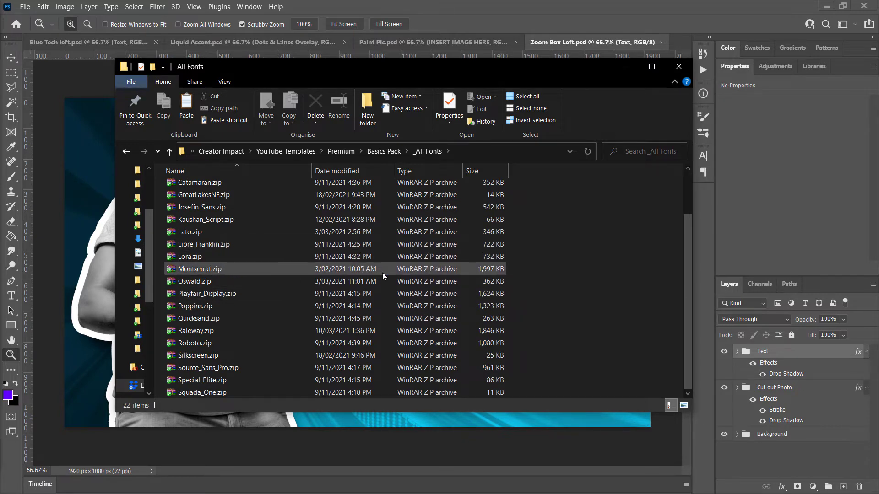
{"action": "right_click", "coordinate": [208, 381]}
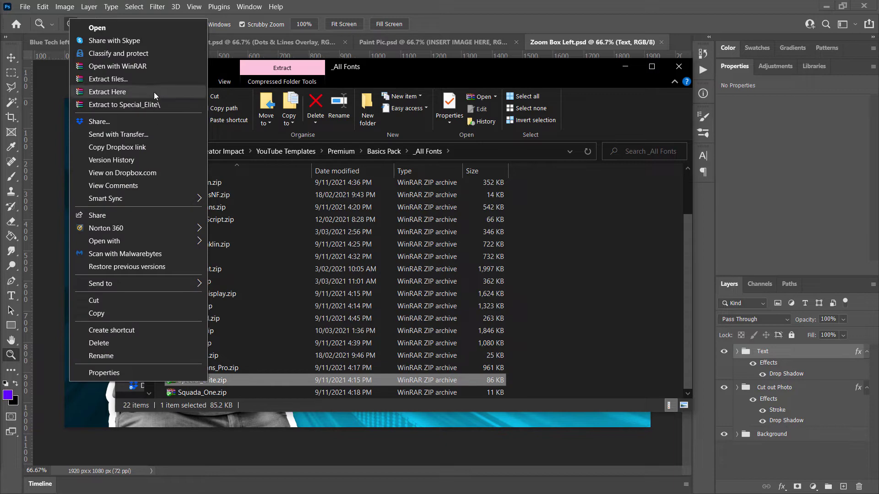
{"action": "left_click", "coordinate": [154, 92]}
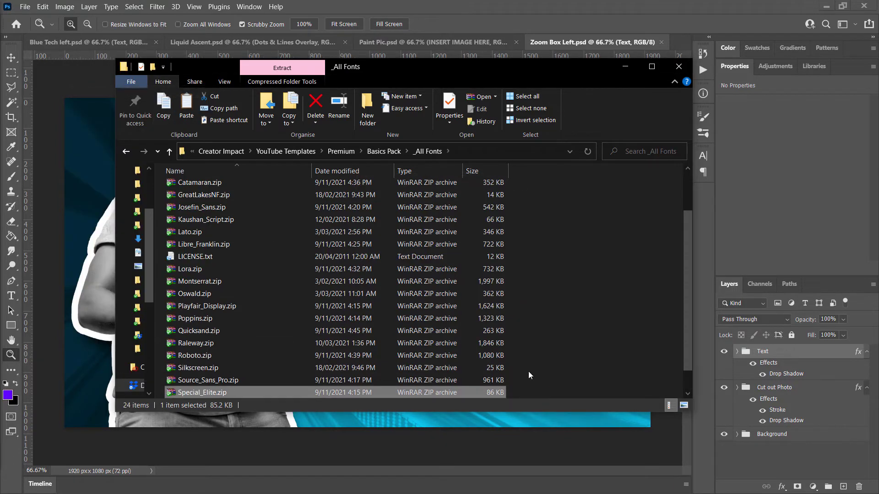
Extract the eight archives from Montserrat.zip through Silkscreen.zip into the same folder, declining to replace any existing files.
{"action": "left_click_drag", "start_coordinate": [528, 371], "coordinate": [234, 302]}
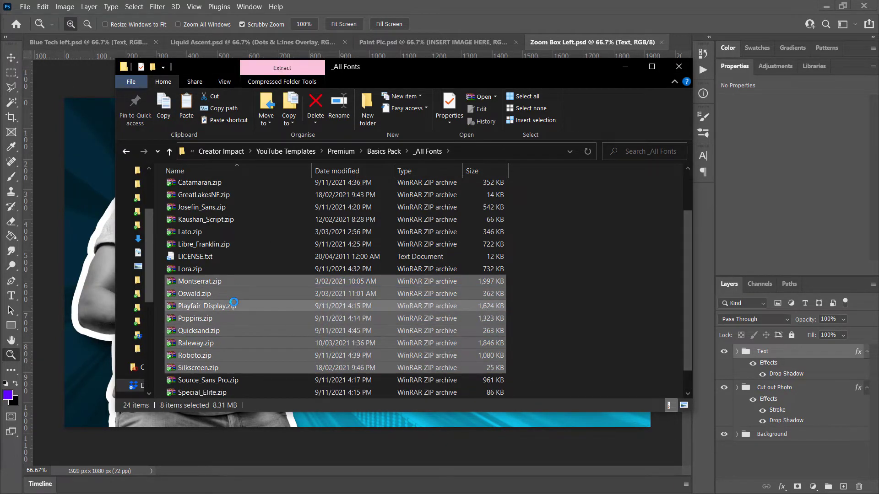
{"action": "right_click", "coordinate": [232, 303]}
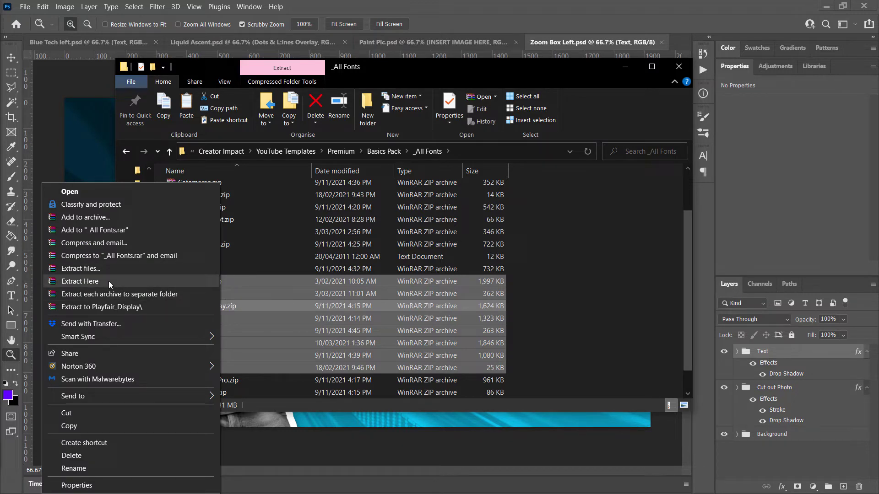
{"action": "left_click", "coordinate": [84, 283]}
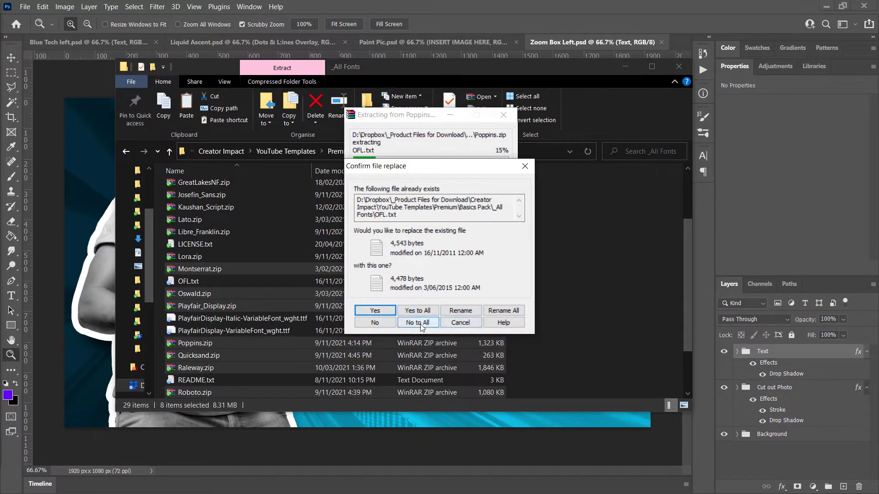
{"action": "left_click", "coordinate": [421, 322]}
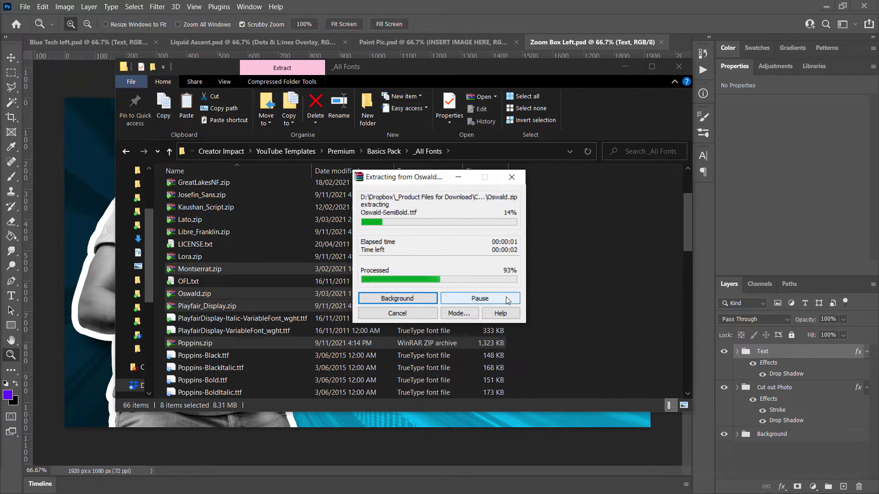
{"action": "left_click", "coordinate": [666, 274]}
Look through the extracted font files and view the install options for Montserrat-Black.ttf.
{"action": "scroll", "coordinate": [446, 263], "scroll_direction": "down", "scroll_amount": 14}
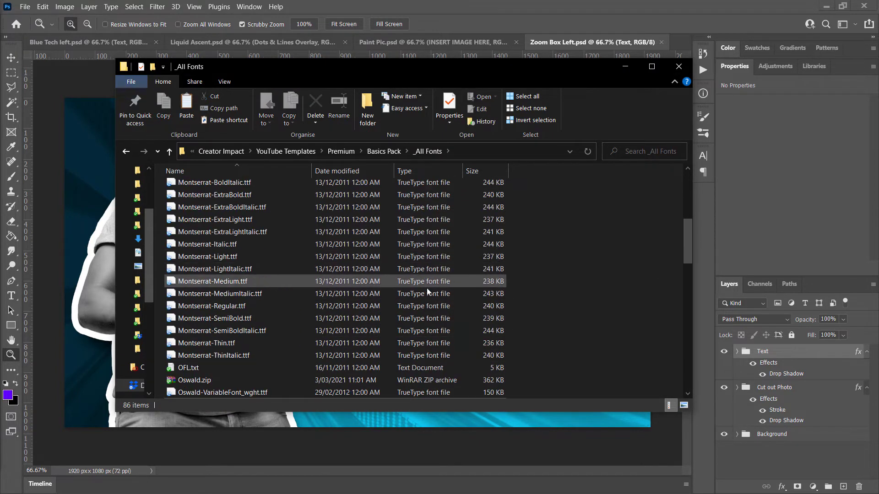
{"action": "scroll", "coordinate": [424, 332], "scroll_direction": "up", "scroll_amount": 11}
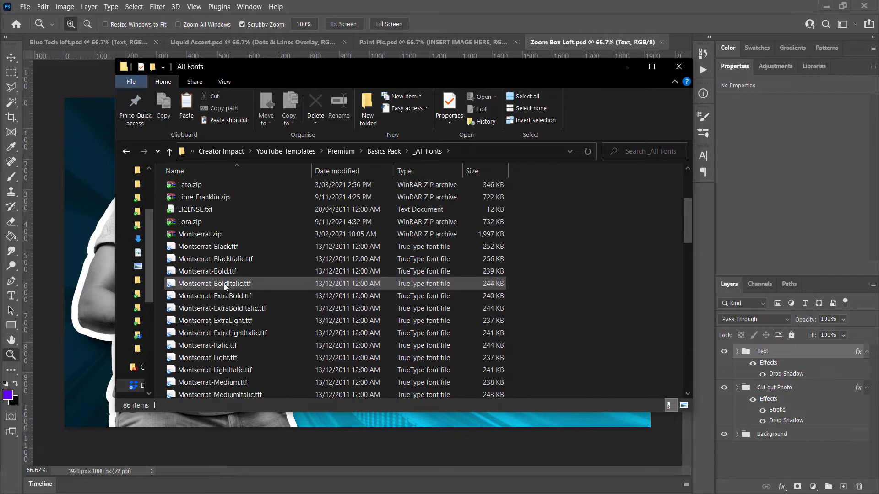
{"action": "right_click", "coordinate": [240, 245]}
{"action": "right_click", "coordinate": [263, 248]}
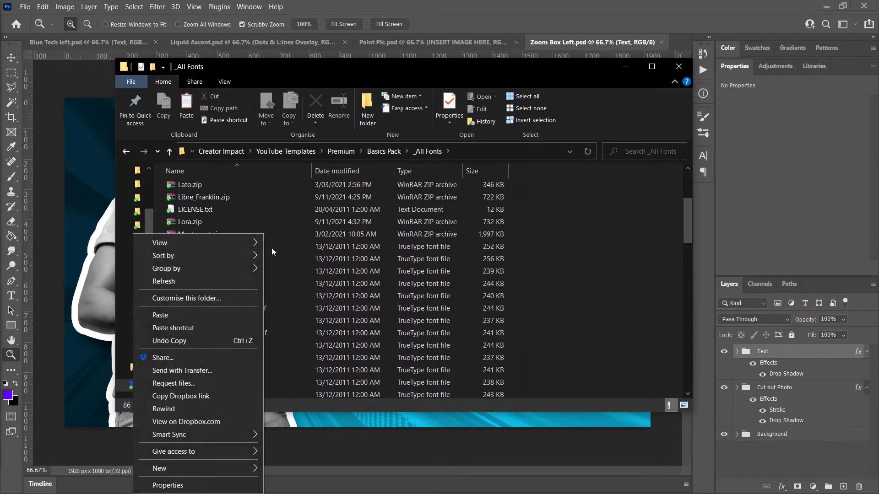
{"action": "left_click", "coordinate": [671, 281]}
{"action": "left_click", "coordinate": [189, 245]}
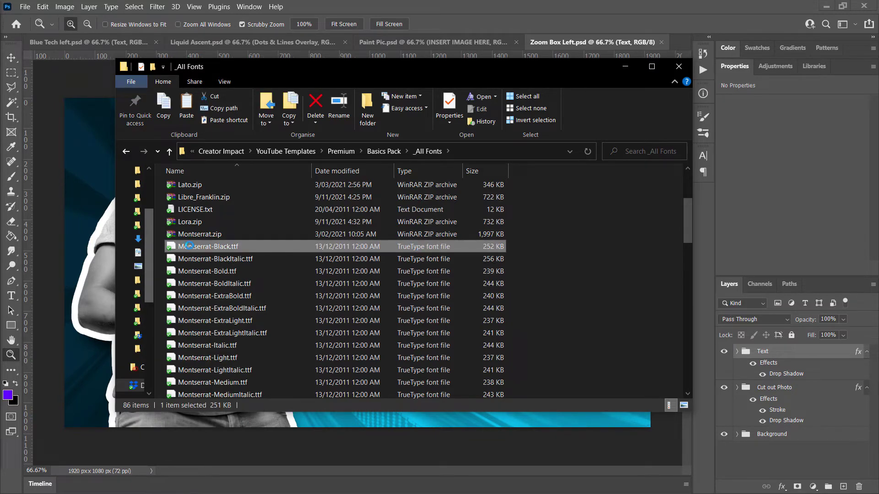
{"action": "right_click", "coordinate": [190, 246]}
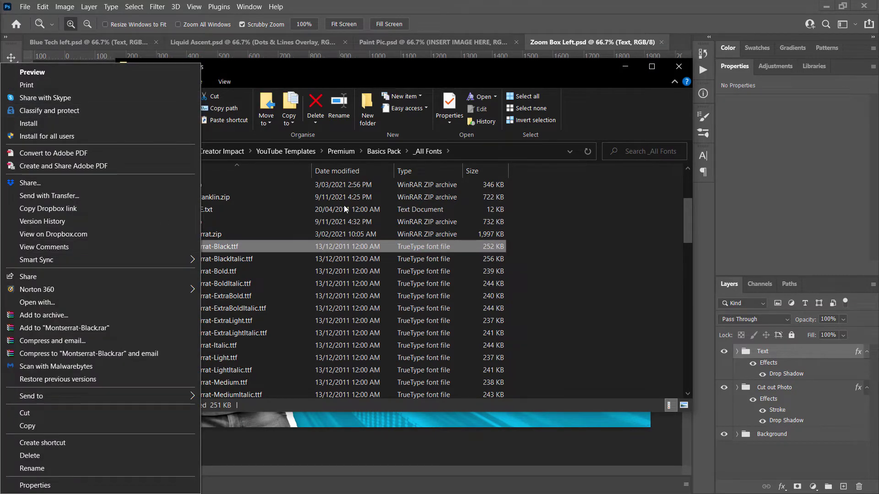
{"action": "left_click", "coordinate": [606, 268]}
Select the eight Montserrat fonts from Black through ExtraLightItalic and view their shared install options, then dismiss them.
{"action": "left_click_drag", "start_coordinate": [599, 243], "coordinate": [376, 334]}
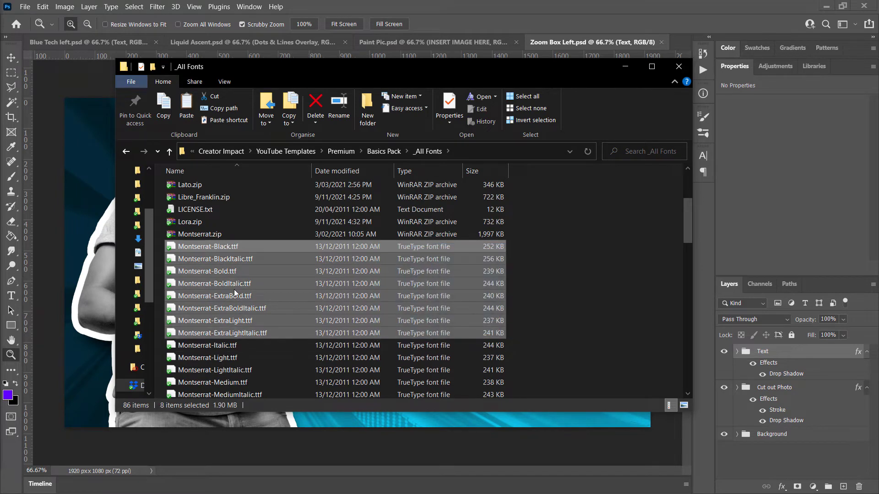
{"action": "right_click", "coordinate": [199, 257]}
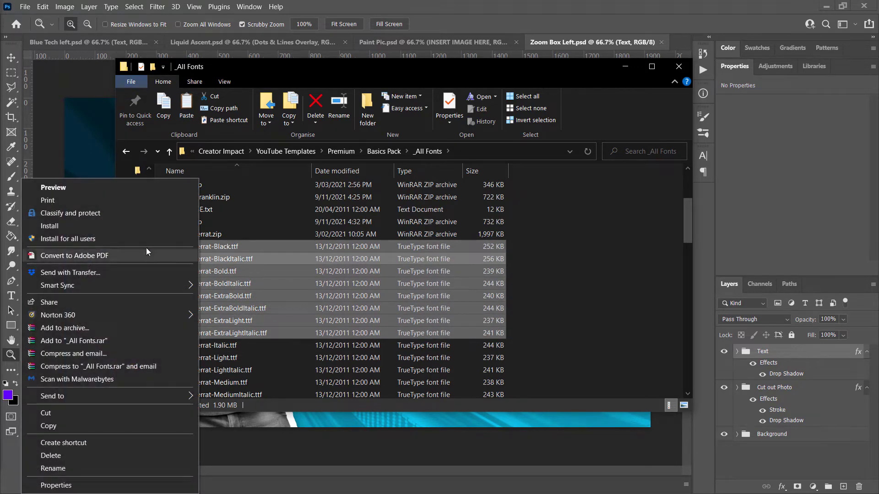
{"action": "left_click", "coordinate": [57, 226]}
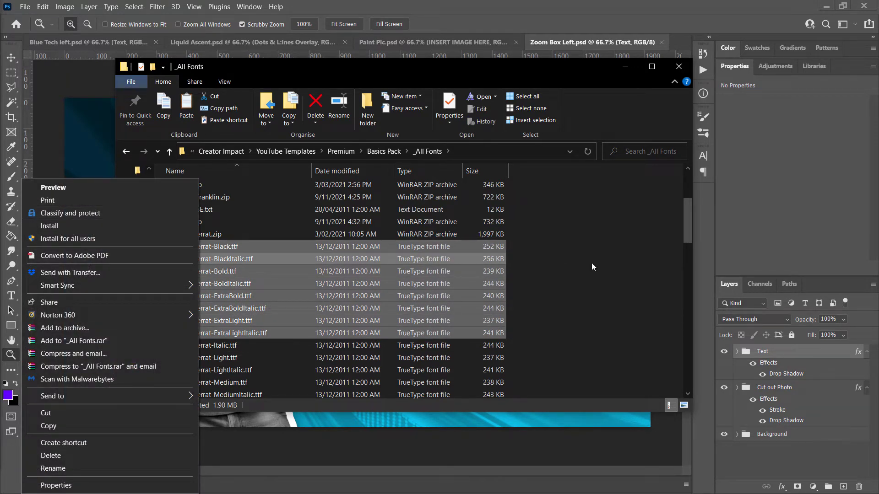
{"action": "left_click", "coordinate": [590, 270]}
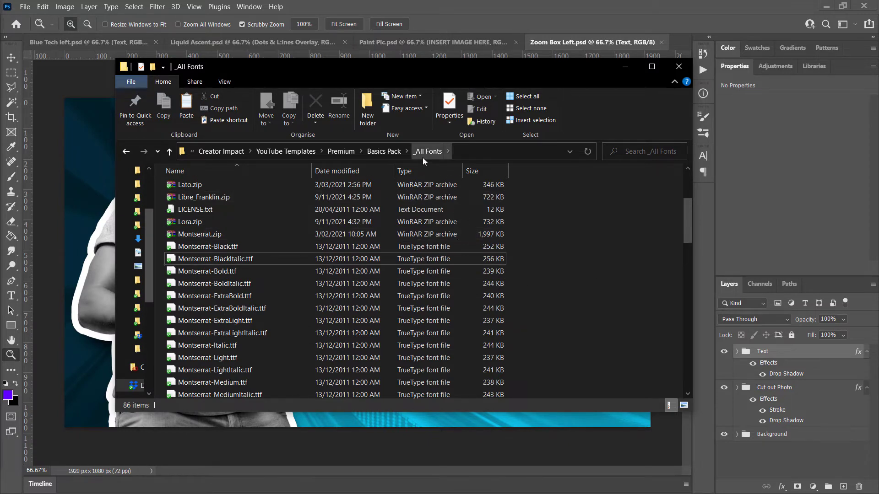
Return to the Basics Pack folder and open its Zoom Box template folder.
{"action": "left_click", "coordinate": [383, 151]}
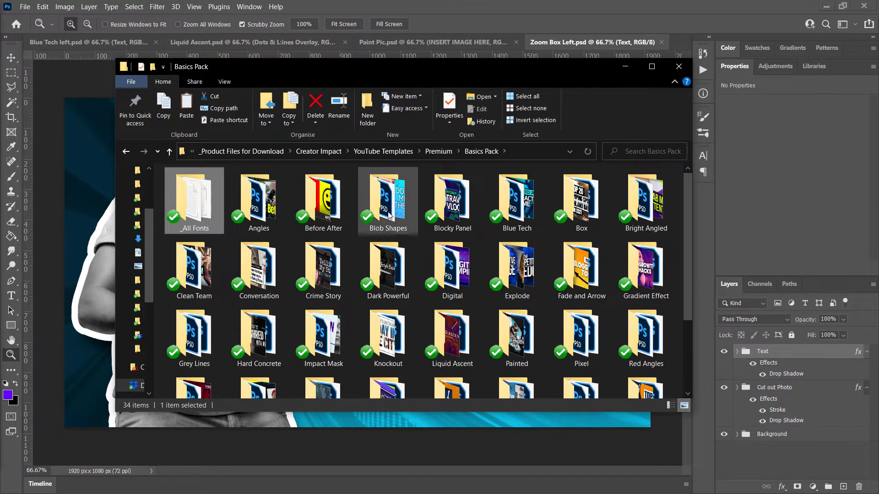
{"action": "scroll", "coordinate": [379, 227], "scroll_direction": "down", "scroll_amount": 3}
{"action": "left_click", "coordinate": [186, 359]}
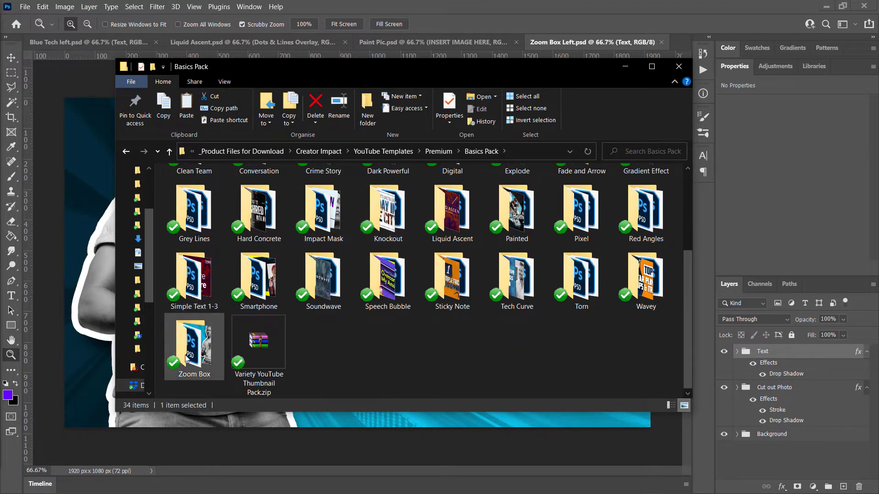
{"action": "double_click", "coordinate": [186, 358]}
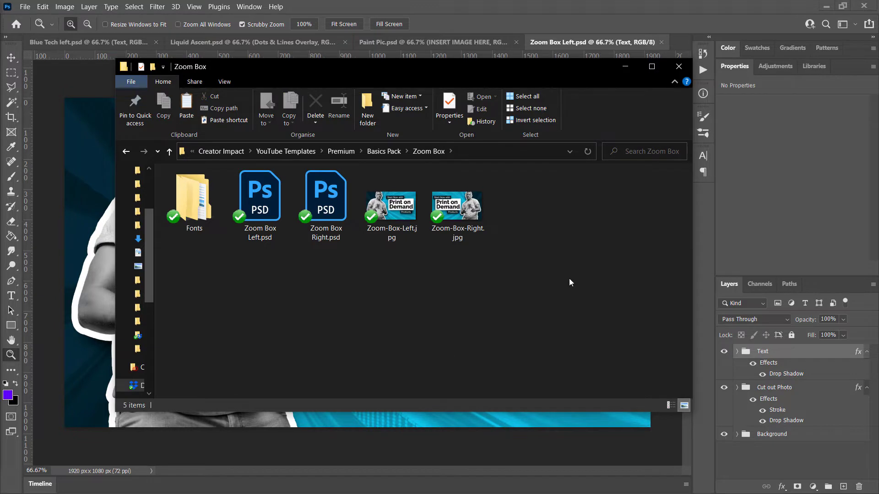
Examine which preview JPG belongs to which PSD in the Zoom Box folder, comparing the Left and Right versions.
{"action": "left_click", "coordinate": [389, 225]}
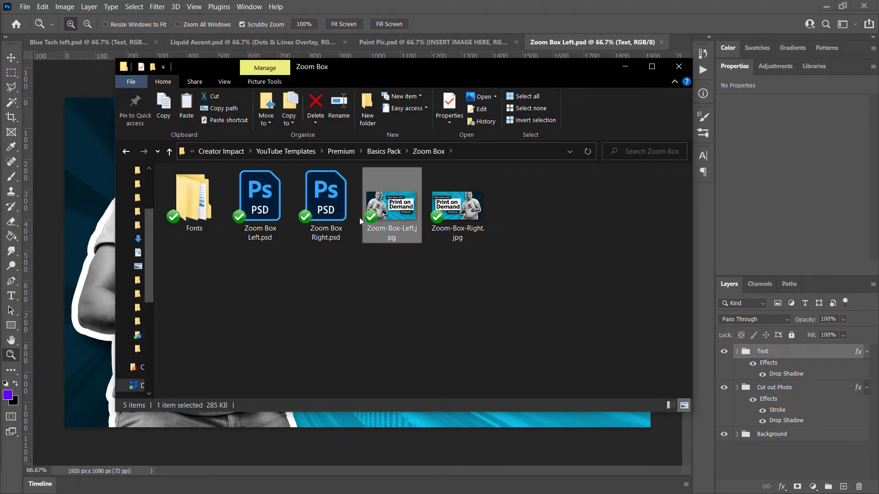
{"action": "left_click", "coordinate": [268, 227]}
{"action": "left_click", "coordinate": [389, 220]}
{"action": "left_click", "coordinate": [316, 178]}
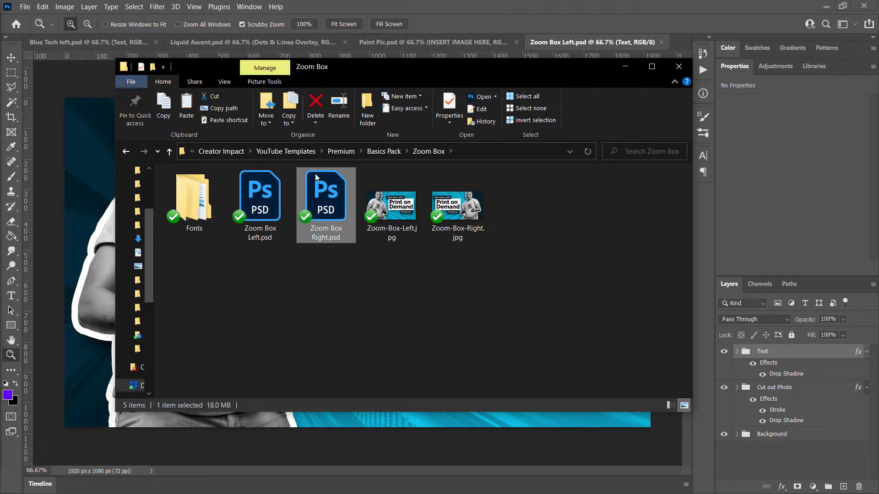
{"action": "left_click", "coordinate": [457, 213]}
{"action": "left_click", "coordinate": [375, 212]}
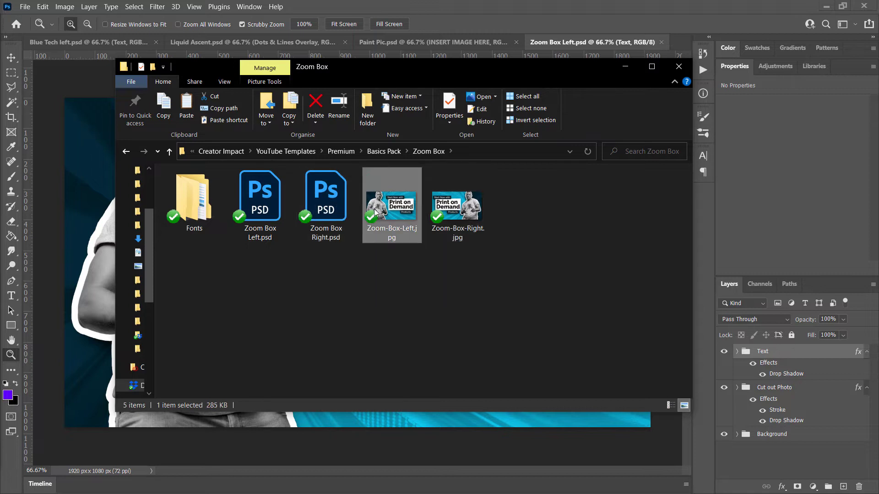
{"action": "left_click", "coordinate": [260, 234]}
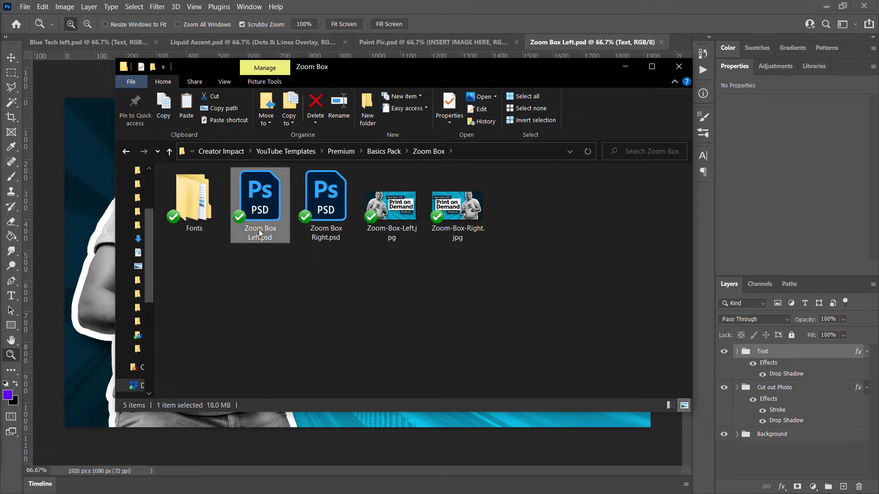
{"action": "left_click", "coordinate": [387, 231]}
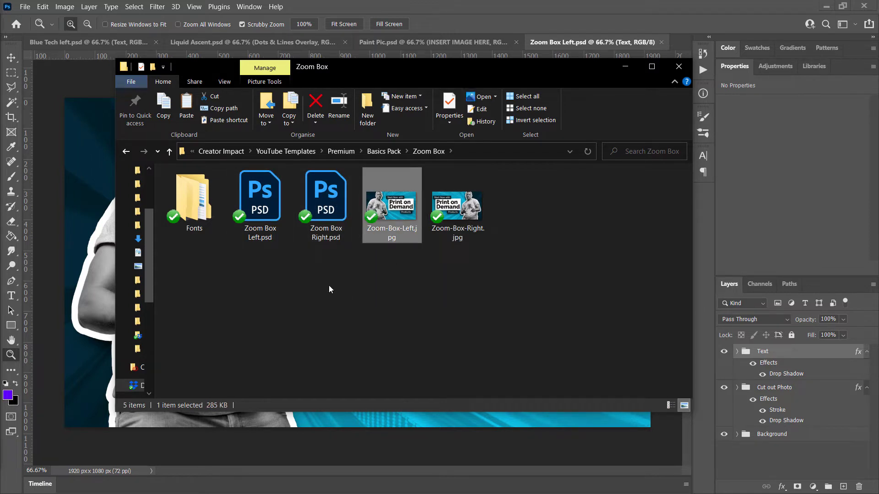
Look inside the template's Fonts folder at Raleway.zip, and return to the Zoom Box folder to select Zoom Box Left.psd.
{"action": "double_click", "coordinate": [194, 197]}
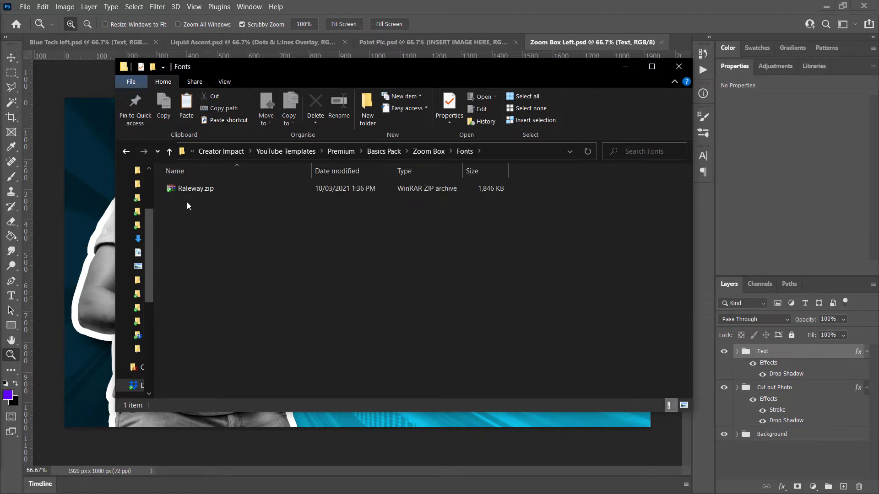
{"action": "left_click", "coordinate": [188, 188]}
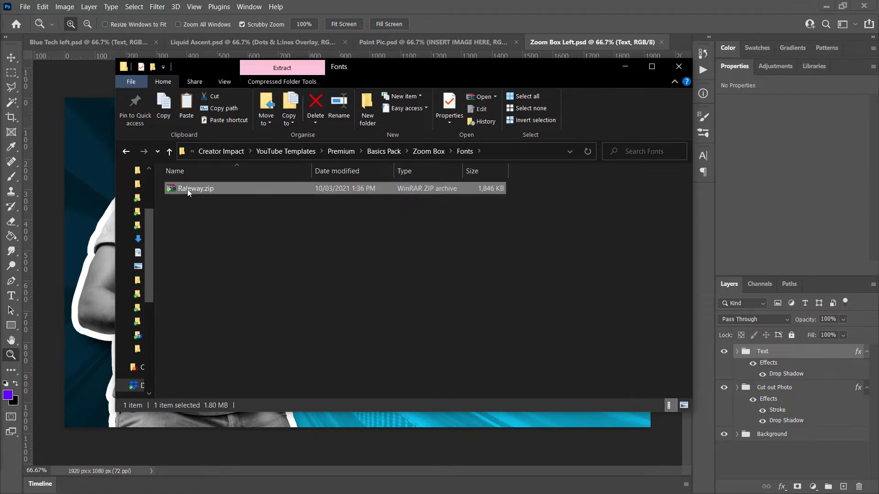
{"action": "left_click", "coordinate": [431, 155]}
{"action": "left_click", "coordinate": [263, 286]}
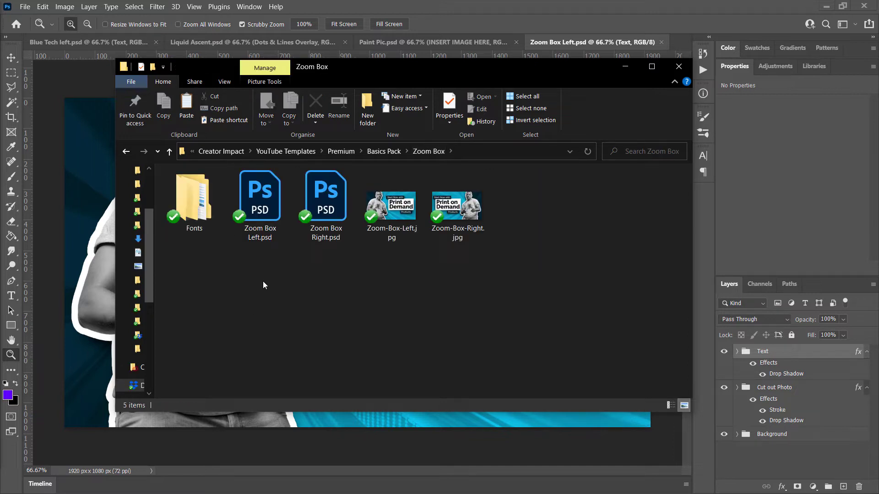
{"action": "left_click", "coordinate": [269, 200]}
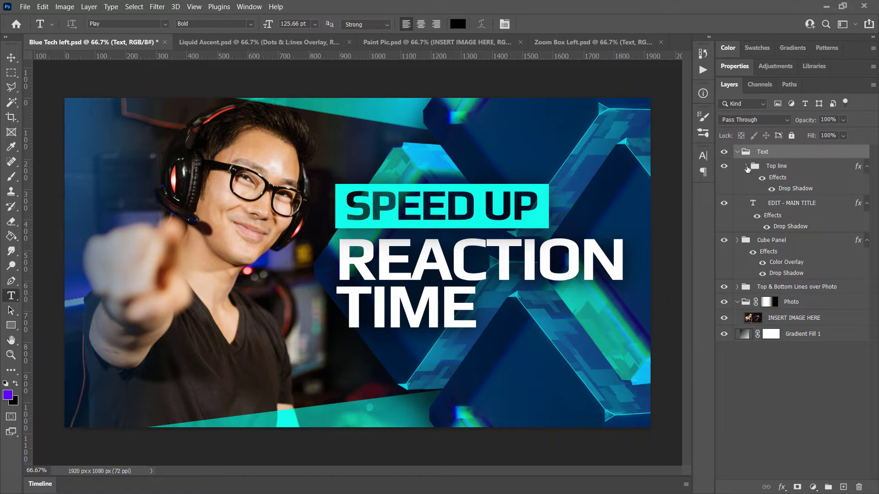
Inspect the Top line group in Blue Tech left.psd, and hide and reshow the Text and Cube Panel groups to identify them.
{"action": "left_click", "coordinate": [746, 166]}
{"action": "left_click", "coordinate": [746, 166]}
{"action": "left_click", "coordinate": [724, 153]}
{"action": "left_click", "coordinate": [724, 152]}
{"action": "left_click", "coordinate": [724, 240]}
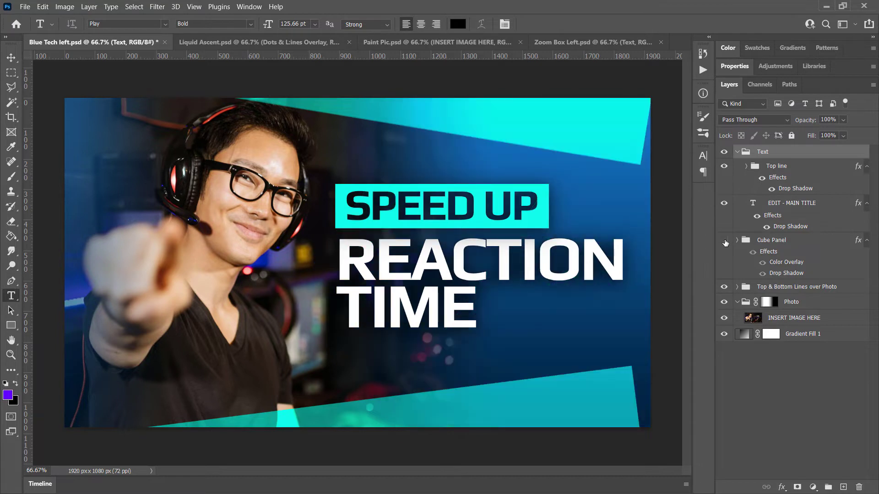
{"action": "left_click", "coordinate": [724, 241]}
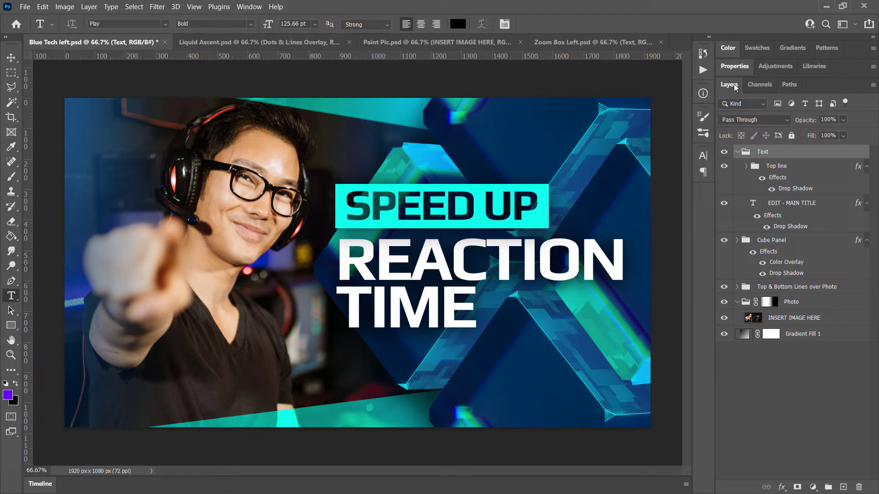
Check that the Layers panel is enabled, and collapse and re-expand the Text group.
{"action": "left_click", "coordinate": [249, 6]}
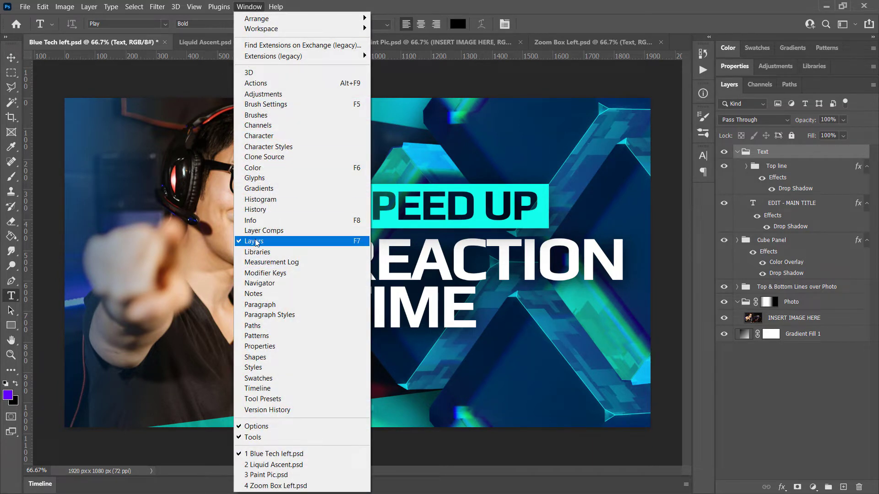
{"action": "left_click", "coordinate": [623, 4]}
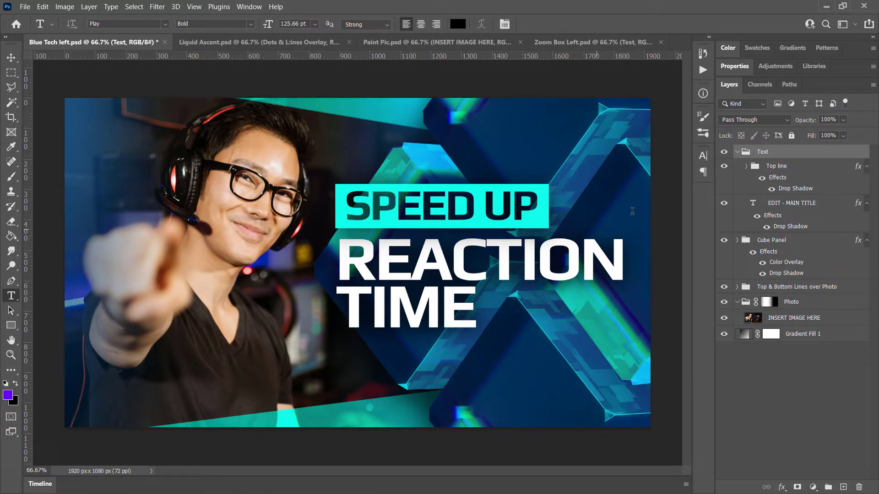
{"action": "left_click", "coordinate": [738, 152]}
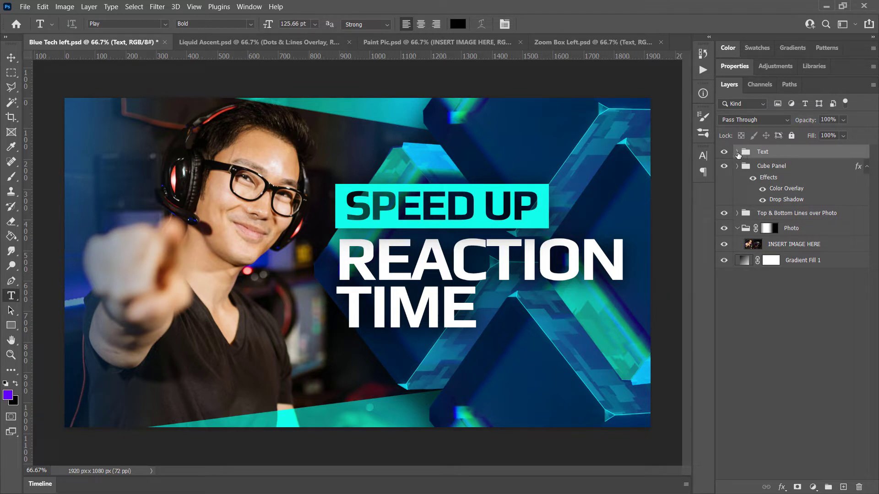
{"action": "left_click", "coordinate": [737, 153]}
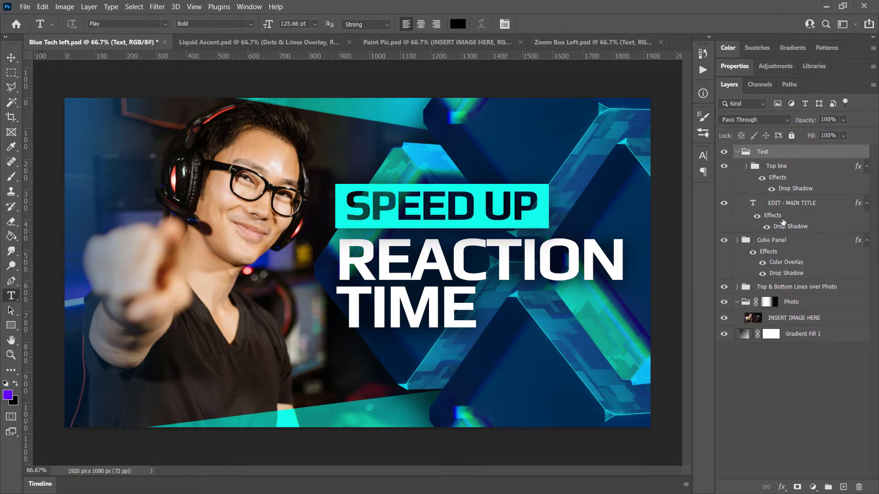
Select the EDIT - MAIN TITLE layer, and toggle its visibility and that of the Top line group to identify each text element.
{"action": "left_click", "coordinate": [796, 204]}
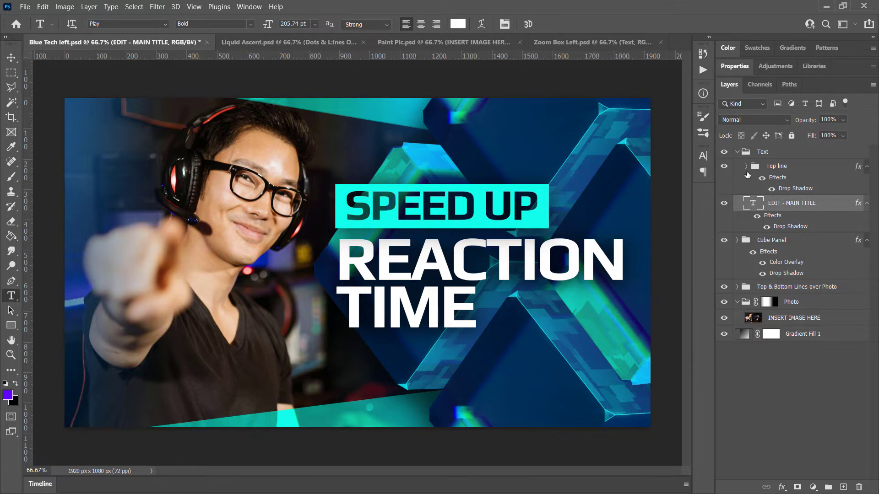
{"action": "left_click", "coordinate": [724, 203]}
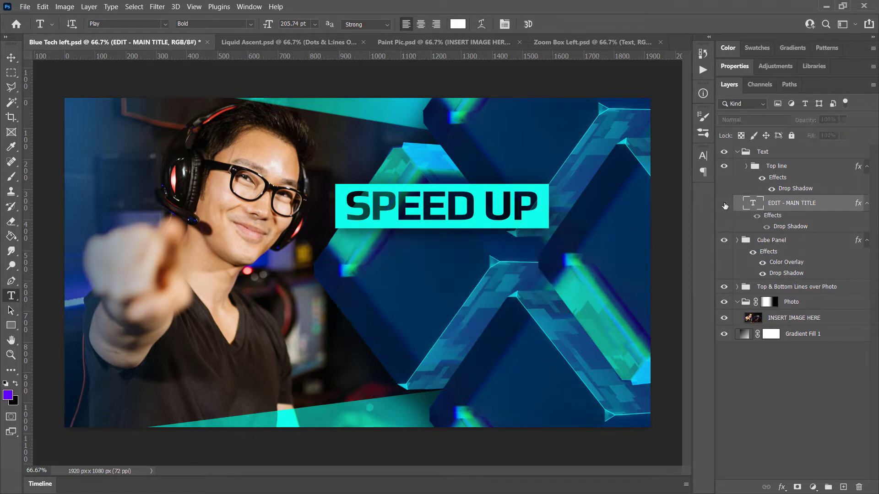
{"action": "left_click", "coordinate": [724, 204]}
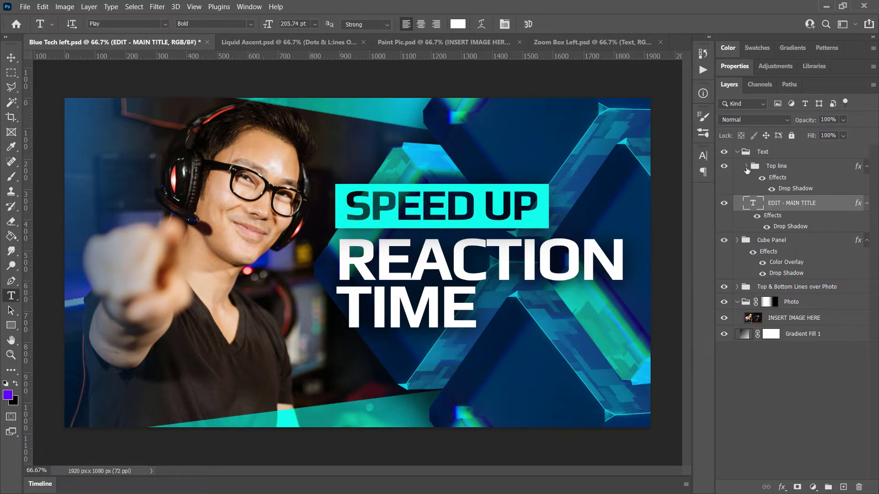
{"action": "left_click", "coordinate": [723, 167]}
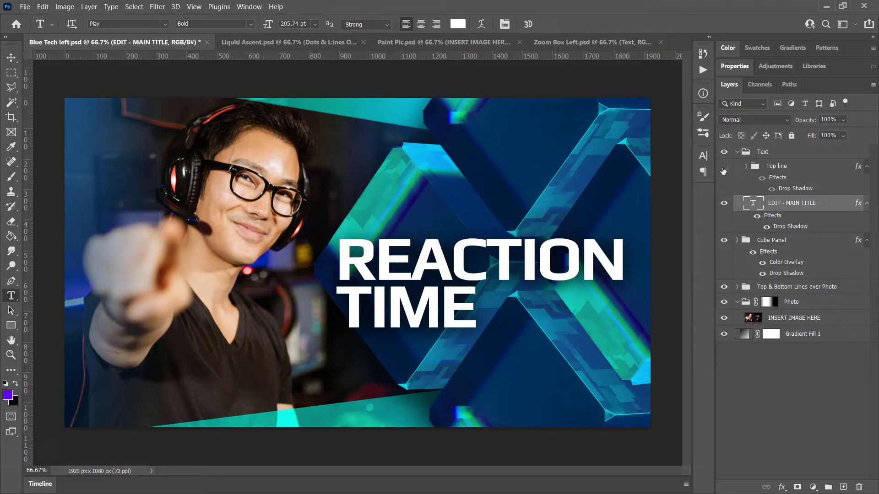
{"action": "left_click", "coordinate": [723, 166]}
{"action": "left_click", "coordinate": [724, 204]}
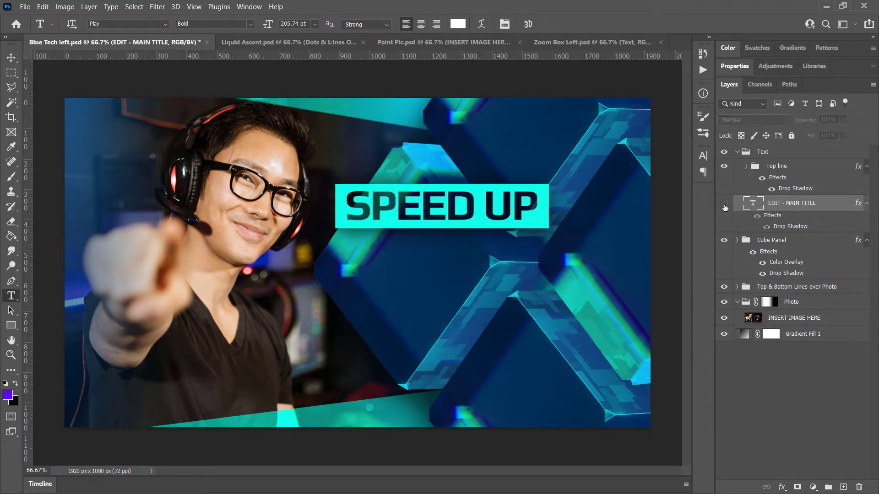
{"action": "left_click", "coordinate": [724, 205]}
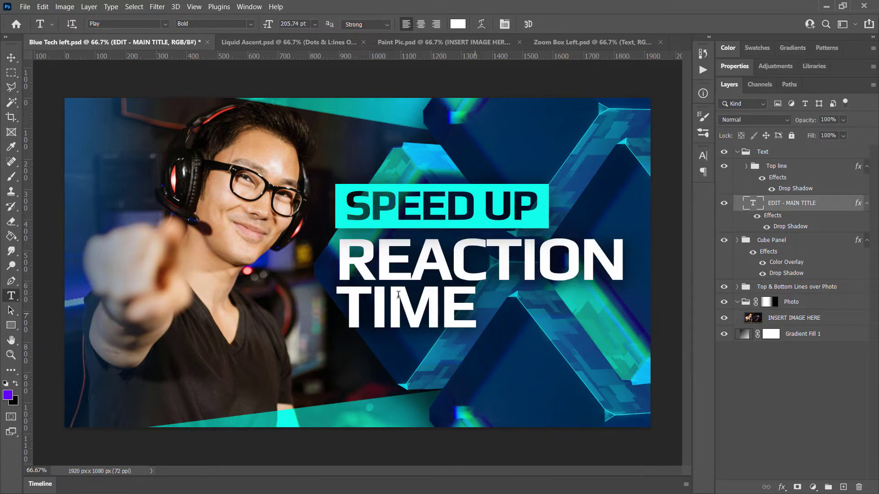
Replace the main title text with lowercase "frame" and "rate" on two lines.
{"action": "left_click", "coordinate": [398, 295]}
{"action": "key", "text": "ctrl+a"}
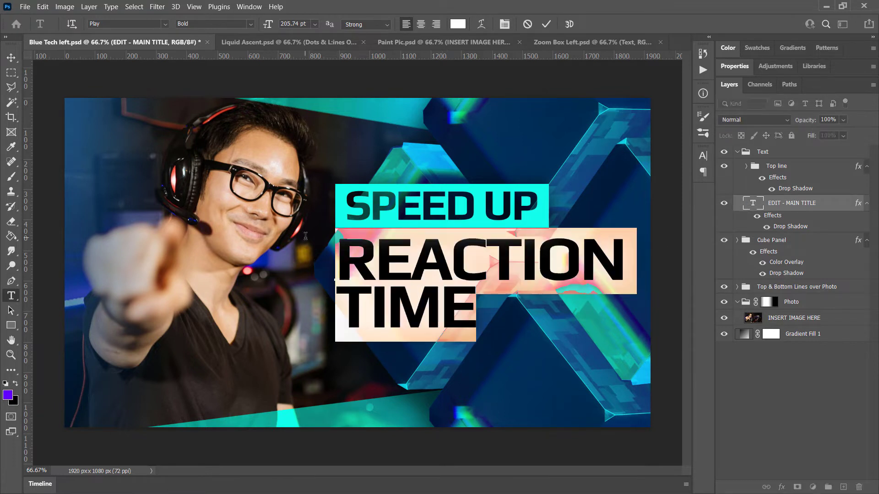
{"action": "type", "text": "frame"}
{"action": "key", "text": "Return"}
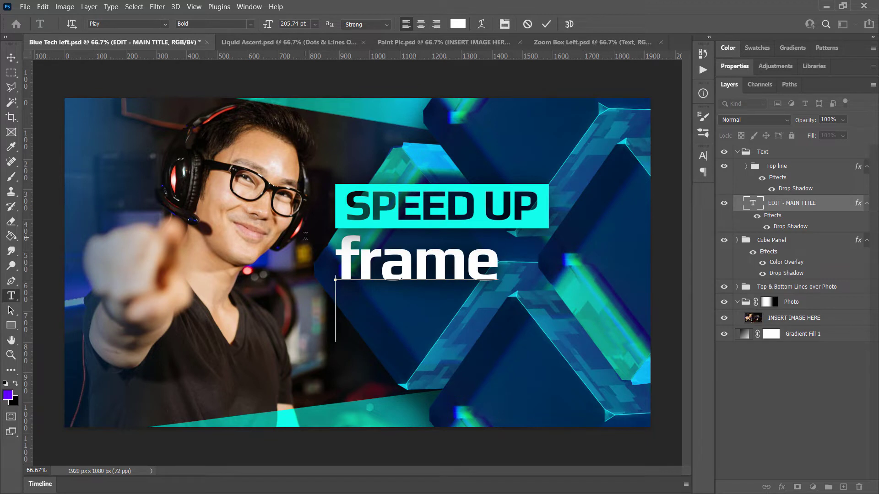
{"action": "type", "text": "rate"}
Rewrite the whole main title in capitals as "FRAME" on the first line and "RATE" on the second.
{"action": "key", "text": "ctrl+a"}
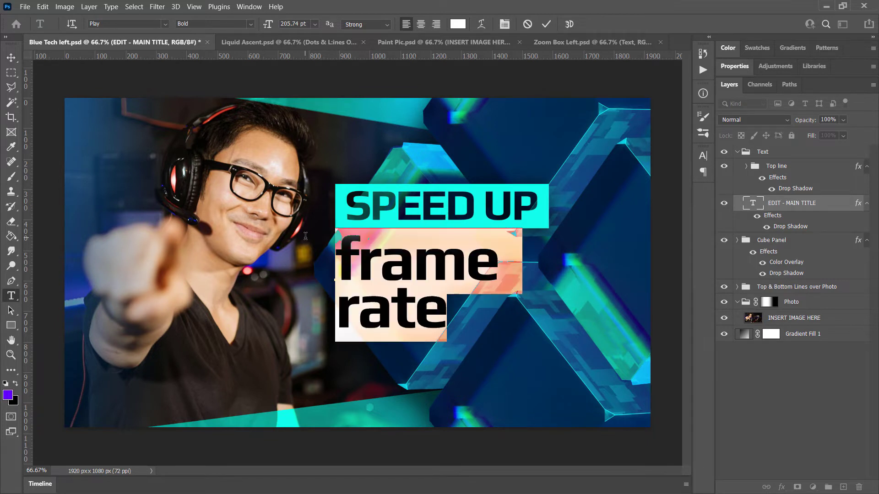
{"action": "type", "text": "FRAME RATE"}
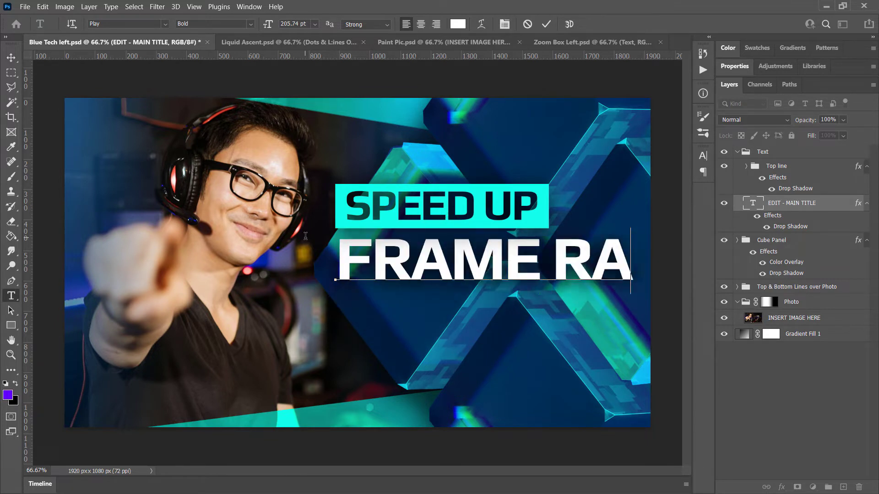
{"action": "key", "text": "BackSpace"}
{"action": "key", "text": "BackSpace"}
{"action": "key", "text": "BackSpace"}
{"action": "key", "text": "BackSpace"}
{"action": "key", "text": "BackSpace"}
{"action": "key", "text": "Return"}
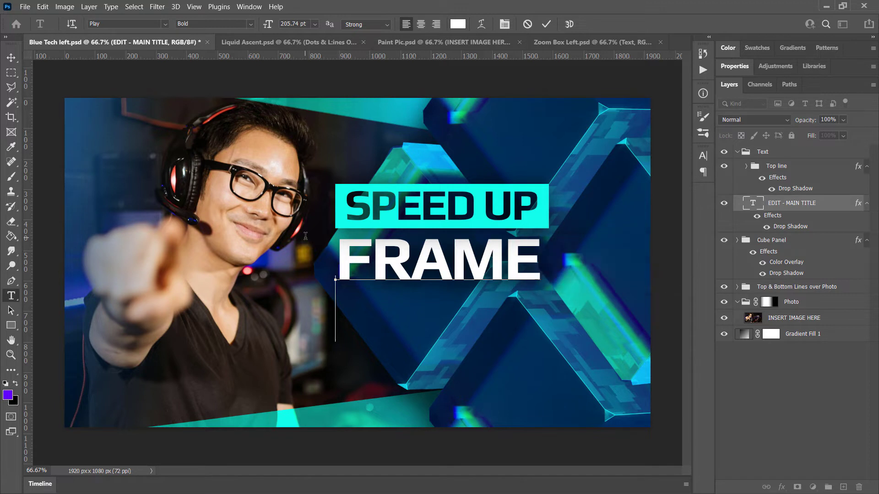
{"action": "type", "text": "RATE"}
{"action": "key", "text": "ctrl+Return"}
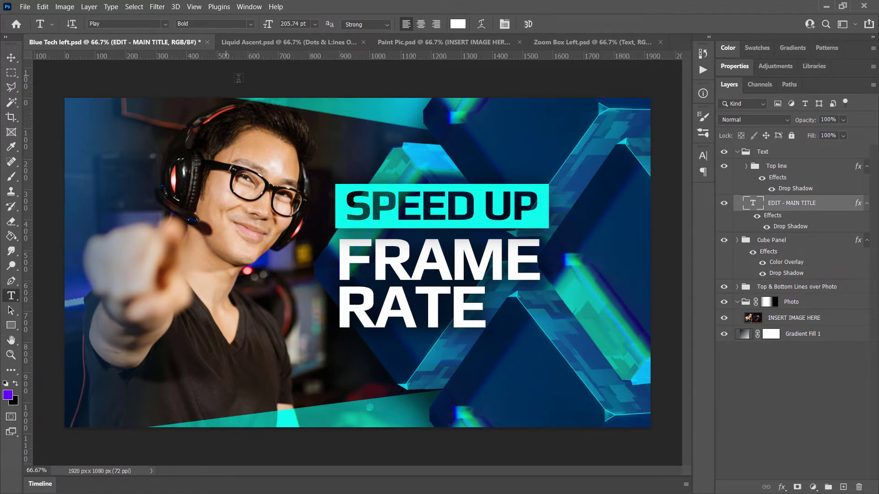
Enlarge the main title proportionally with Free Transform, to a font size of about 284 pt.
{"action": "left_click", "coordinate": [314, 24]}
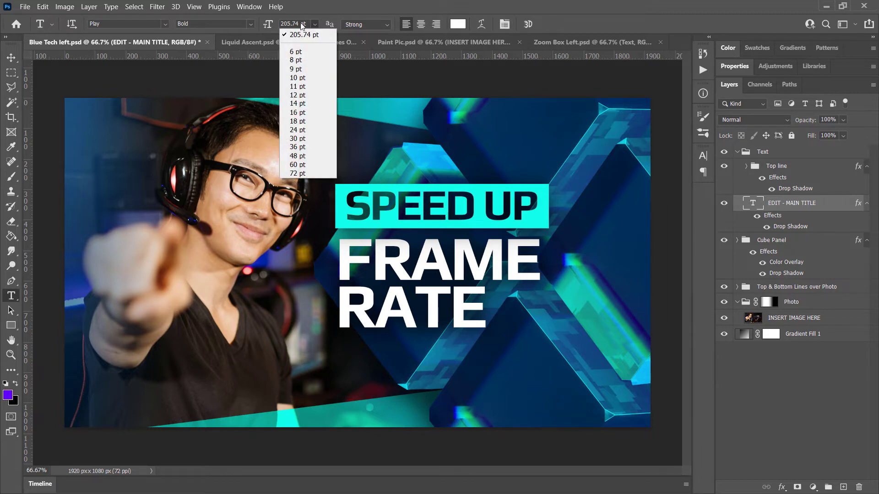
{"action": "key", "text": "Escape"}
{"action": "left_click", "coordinate": [47, 7]}
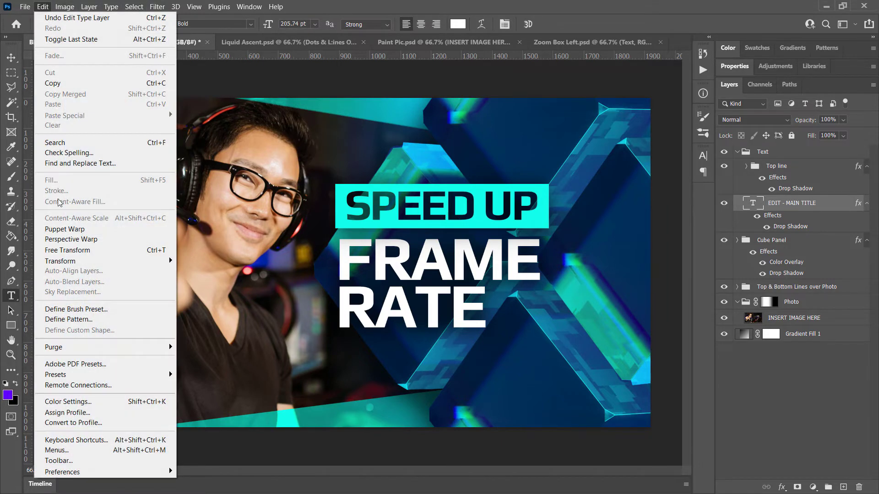
{"action": "left_click", "coordinate": [486, 4]}
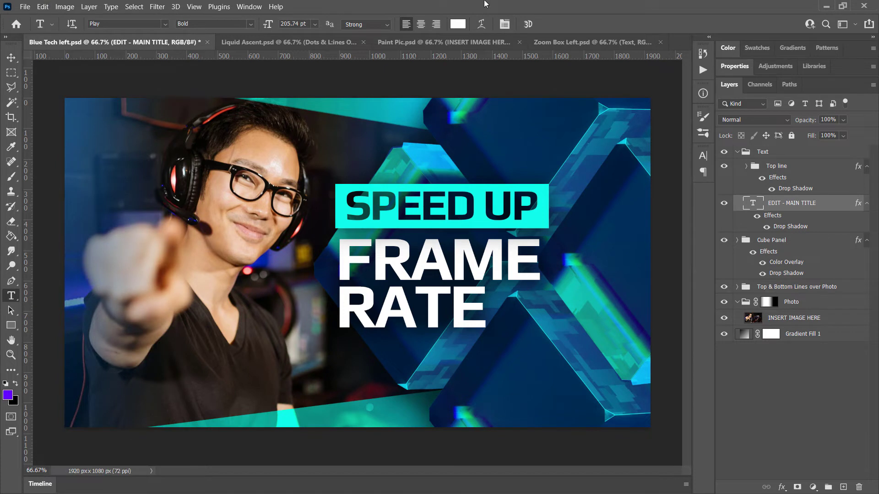
{"action": "key", "text": "ctrl+t"}
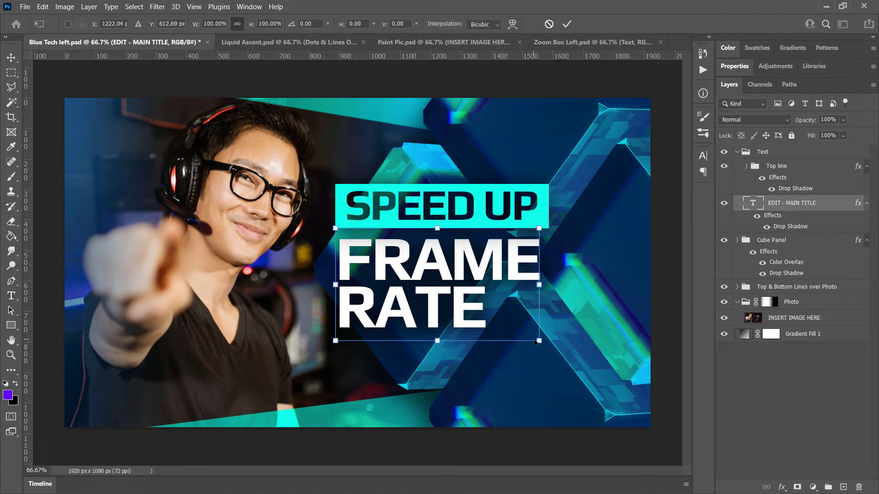
{"action": "left_click_drag", "start_coordinate": [539, 341], "coordinate": [616, 382]}
{"action": "key", "text": "Return"}
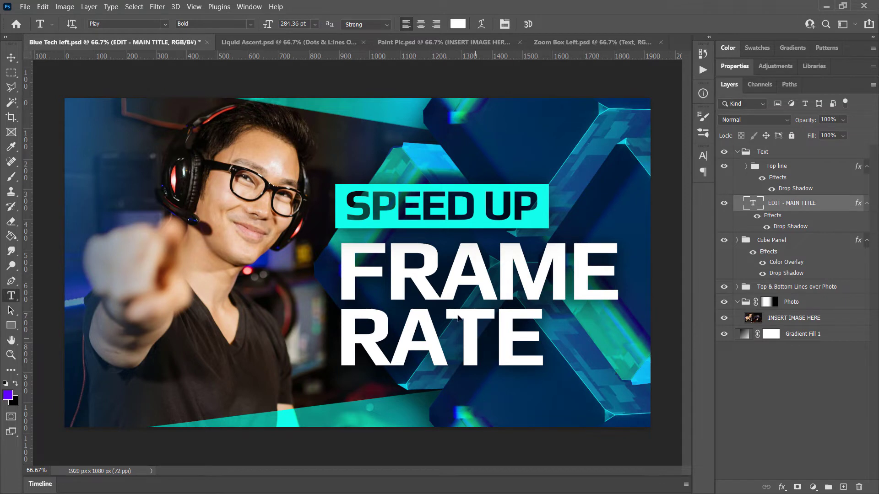
Compare the title before and after enlarging, keep the larger size, and shift it slightly left to align with the SPEED UP box.
{"action": "key", "text": "ctrl+z"}
{"action": "key", "text": "ctrl+shift+z"}
{"action": "left_click_drag", "start_coordinate": [503, 290], "coordinate": [521, 339]}
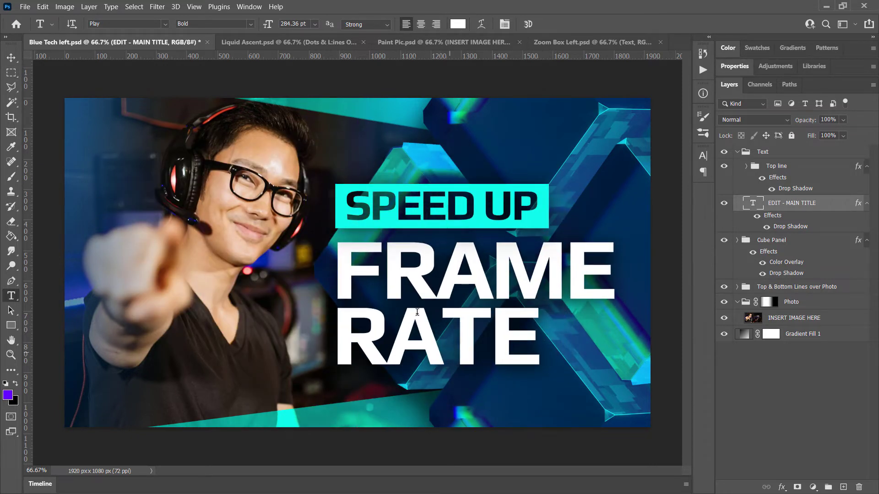
{"action": "left_click_drag", "start_coordinate": [391, 274], "coordinate": [389, 275]}
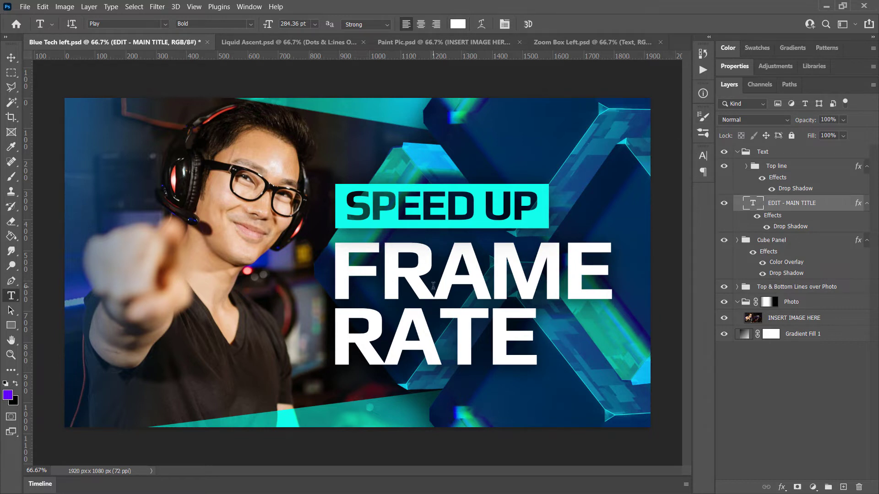
Change the main title's font to Pioneer BT, and try right alignment before restoring left alignment.
{"action": "left_click", "coordinate": [165, 23]}
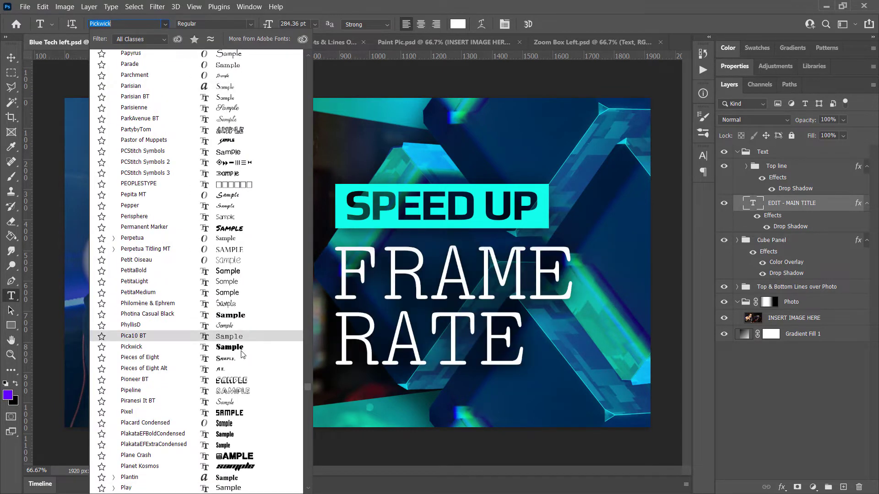
{"action": "left_click", "coordinate": [233, 380]}
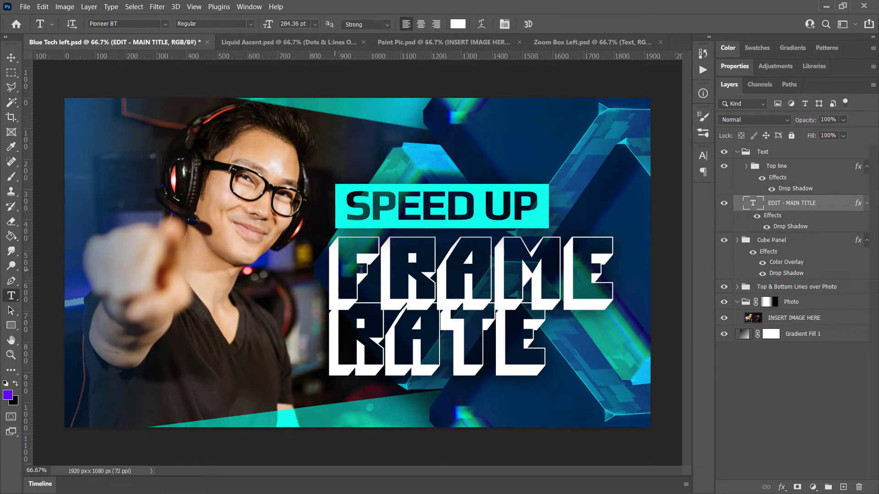
{"action": "left_click", "coordinate": [436, 24]}
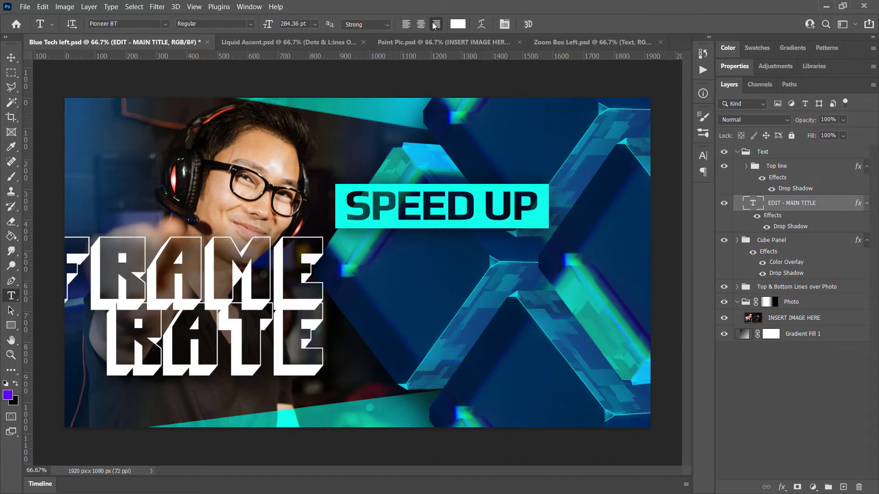
{"action": "left_click", "coordinate": [406, 24]}
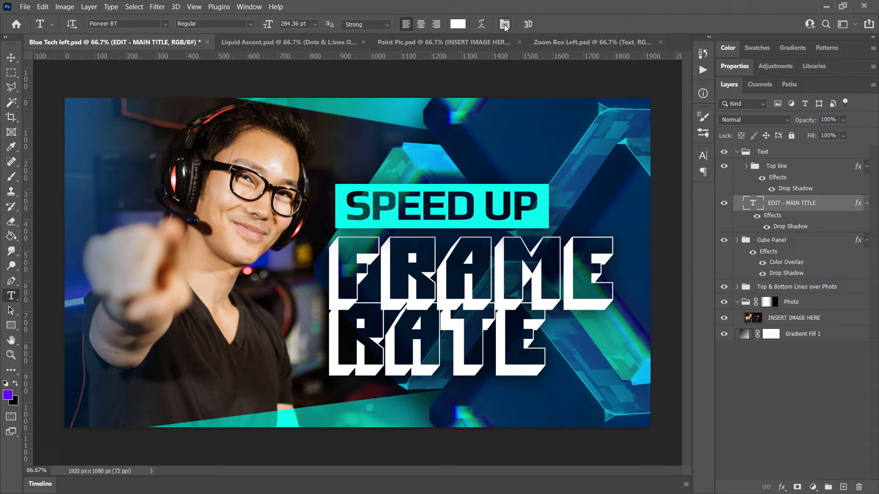
Show the character settings and adjust the main title's leading, trying 240 pt and 222 pt before setting 280 pt.
{"action": "left_click", "coordinate": [249, 7]}
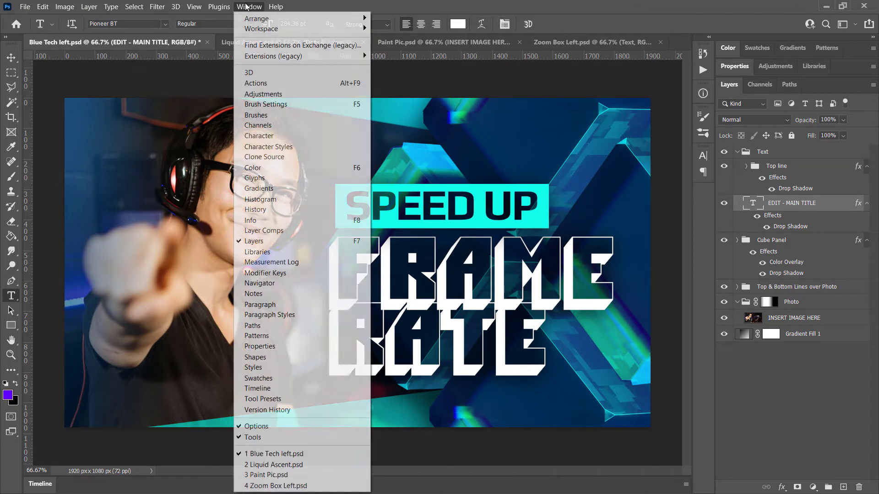
{"action": "left_click", "coordinate": [270, 138]}
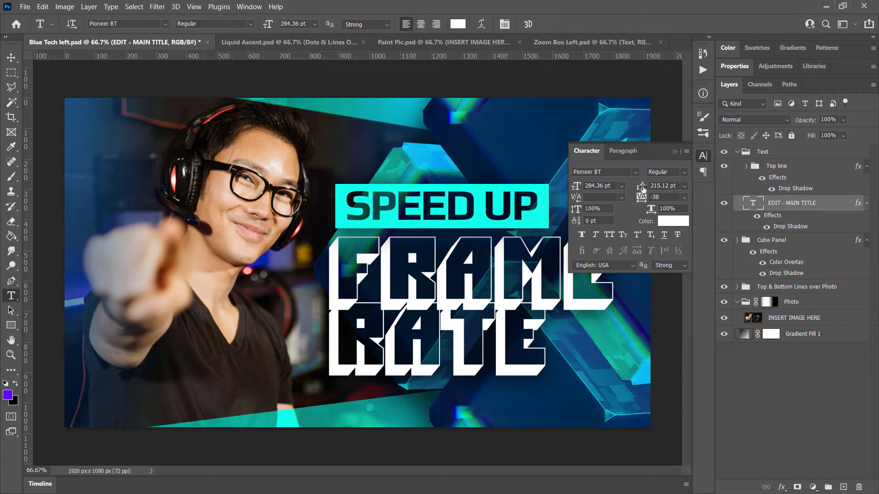
{"action": "left_click", "coordinate": [660, 186]}
{"action": "type", "text": "240"}
{"action": "key", "text": "Return"}
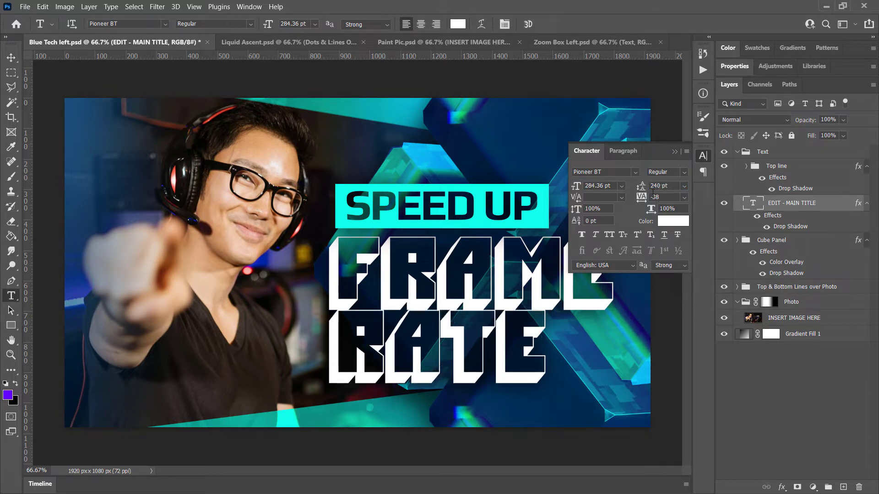
{"action": "left_click_drag", "start_coordinate": [642, 189], "coordinate": [618, 188]}
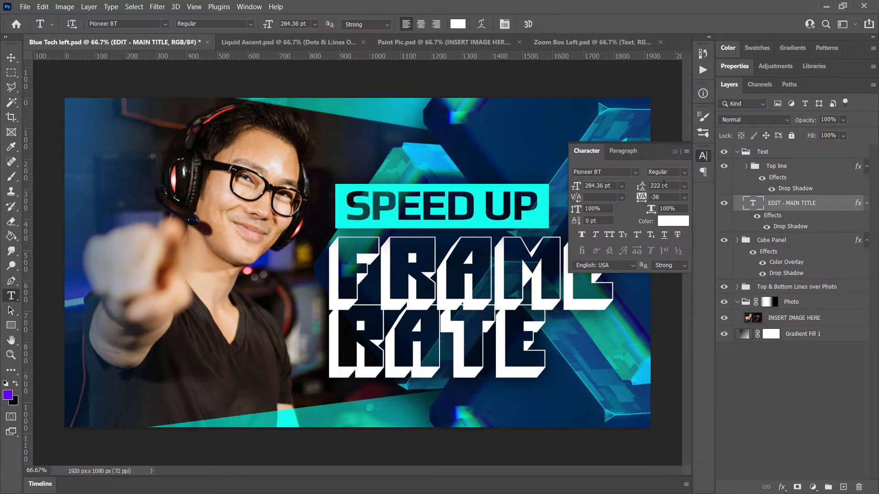
{"action": "left_click", "coordinate": [659, 185]}
{"action": "type", "text": "280"}
{"action": "key", "text": "Return"}
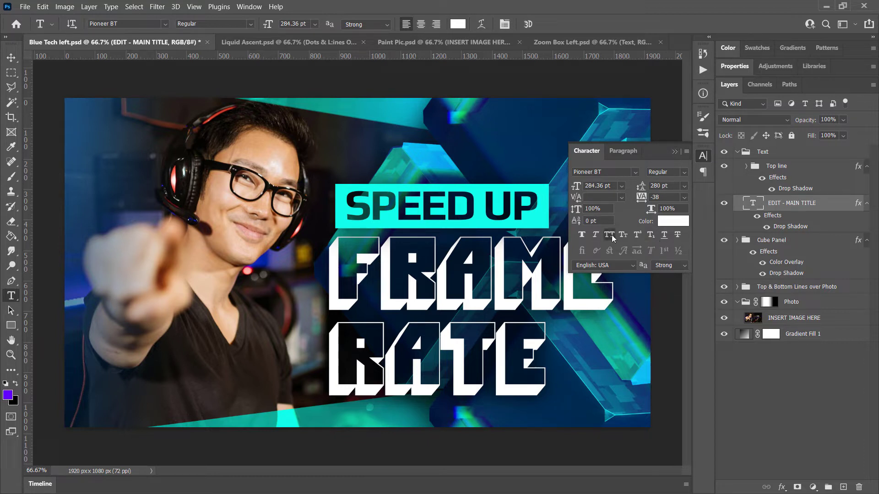
Try faux bold on the main title and remove it, look through the kerning options, and collapse the character settings.
{"action": "left_click", "coordinate": [582, 235]}
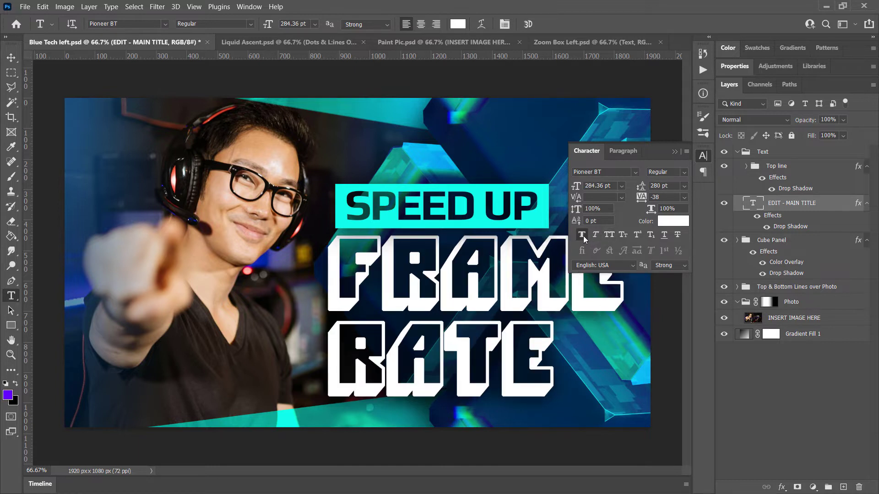
{"action": "left_click", "coordinate": [582, 235]}
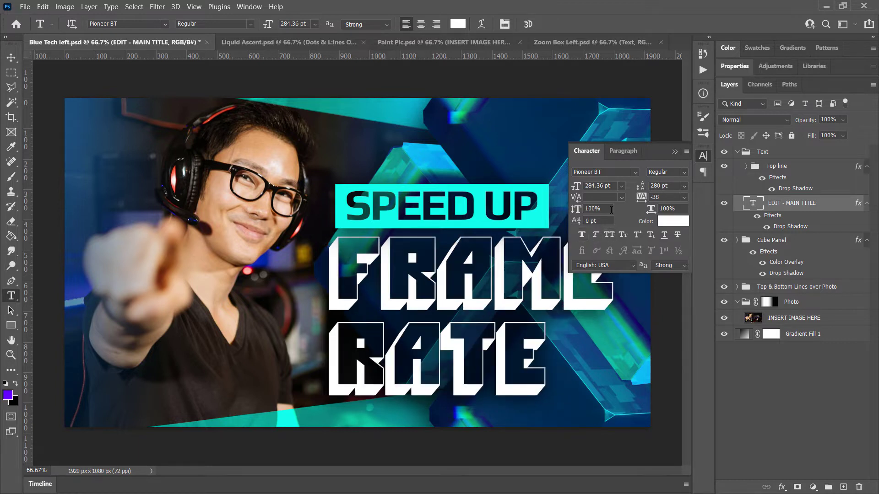
{"action": "left_click", "coordinate": [621, 197]}
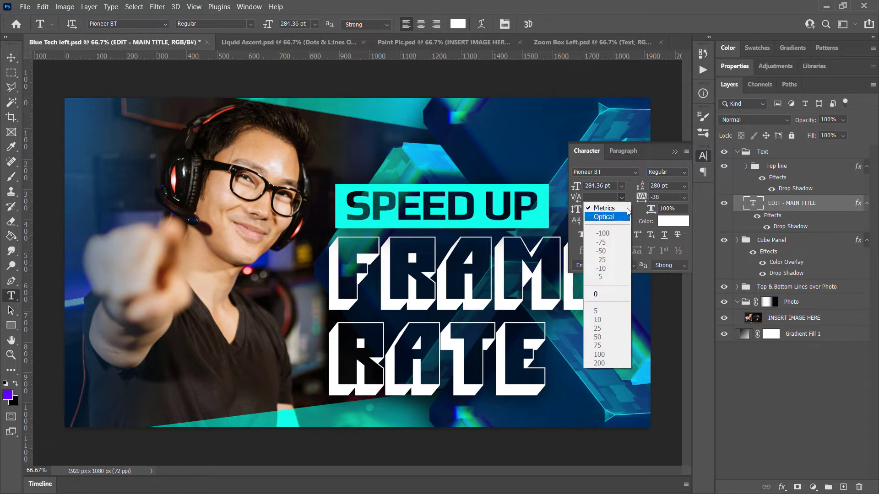
{"action": "left_click", "coordinate": [626, 194]}
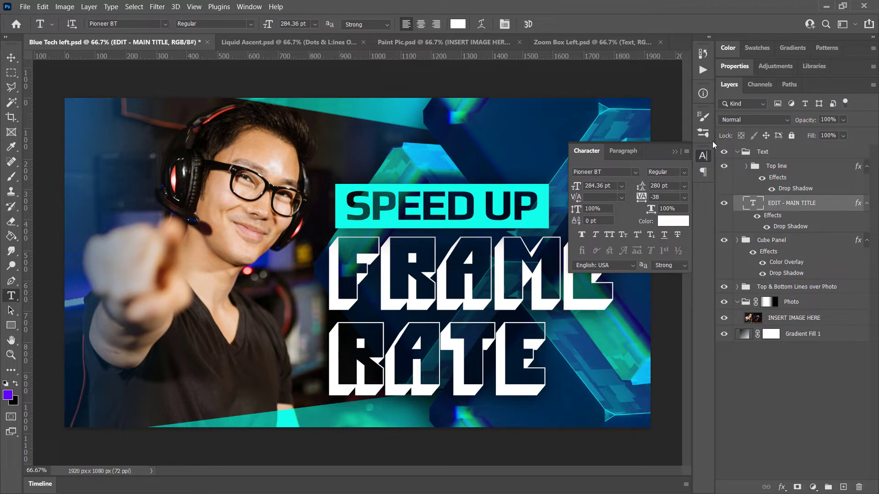
{"action": "left_click", "coordinate": [675, 152]}
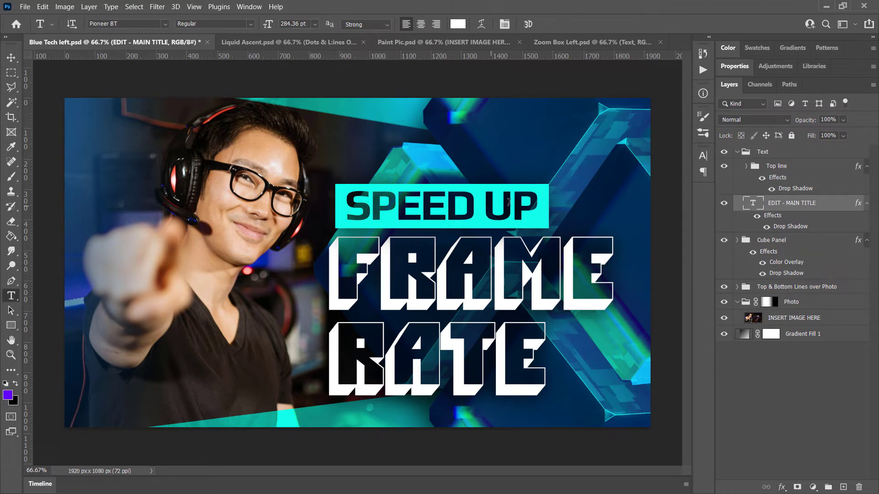
Move the Top line group onto the man's face and replace its SPEED UP text with "GO GO GO!".
{"action": "left_click", "coordinate": [784, 167]}
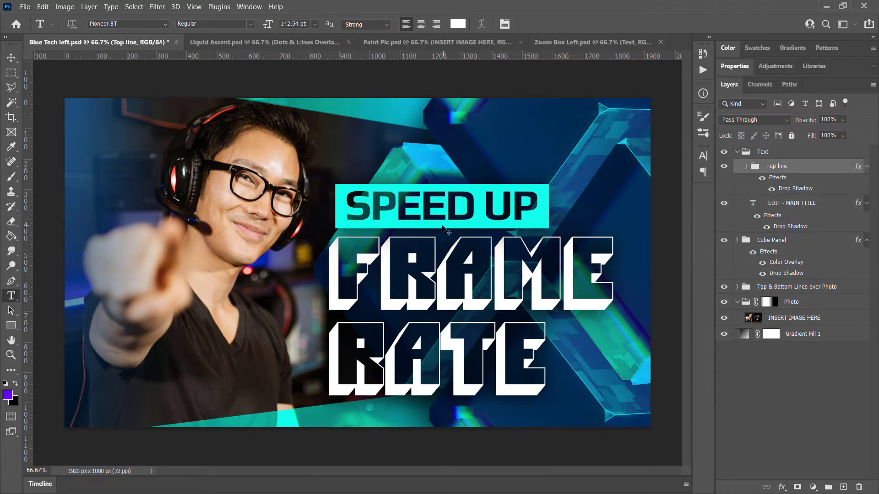
{"action": "left_click_drag", "start_coordinate": [432, 228], "coordinate": [226, 221]}
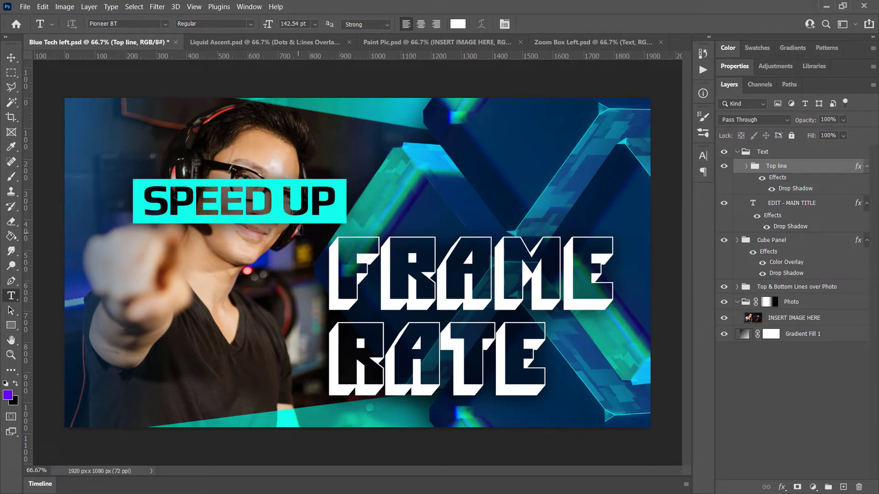
{"action": "left_click_drag", "start_coordinate": [330, 195], "coordinate": [122, 182]}
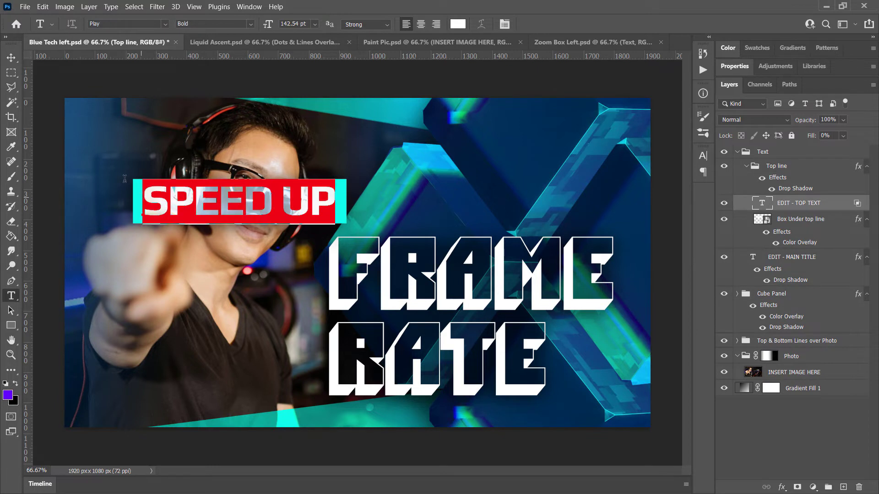
{"action": "type", "text": "GO GO GO!"}
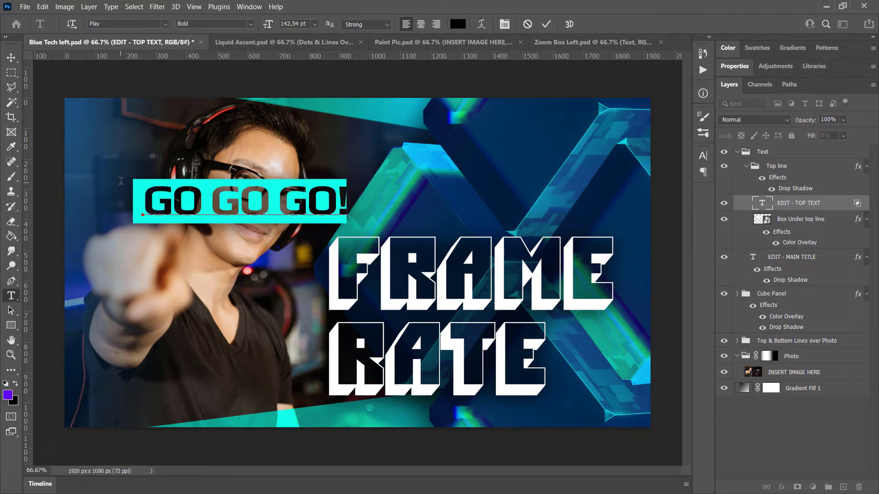
{"action": "key", "text": "ctrl+Return"}
Nudge the "GO GO GO!" text left within its box, and shift the whole Top line group slightly right and up.
{"action": "left_click_drag", "start_coordinate": [269, 213], "coordinate": [264, 213]}
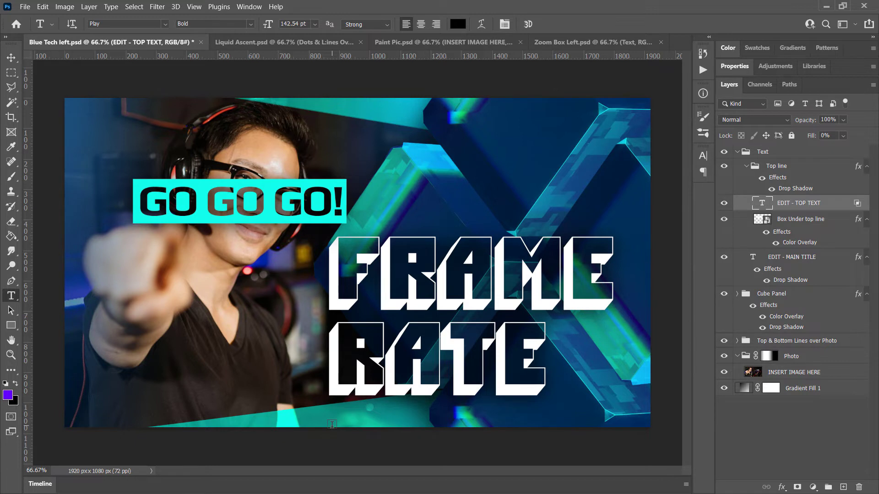
{"action": "left_click", "coordinate": [778, 168]}
{"action": "left_click_drag", "start_coordinate": [274, 227], "coordinate": [293, 220]}
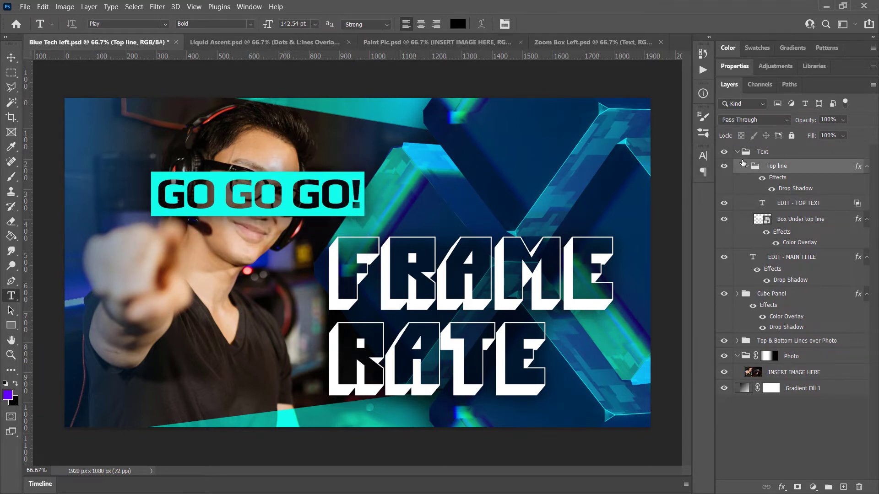
Try the top text layer at 100% fill, and return its fill to 0%.
{"action": "left_click", "coordinate": [797, 204]}
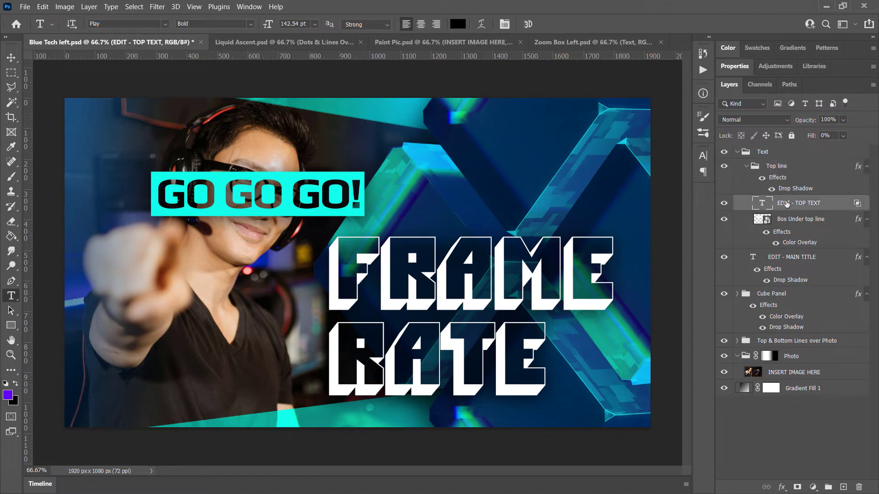
{"action": "mouse_move", "coordinate": [270, 207]}
{"action": "left_mouse_down"}
{"action": "mouse_move", "coordinate": [284, 223]}
{"action": "mouse_move", "coordinate": [269, 205]}
{"action": "left_mouse_up"}
{"action": "left_click_drag", "start_coordinate": [370, 214], "coordinate": [373, 219]}
{"action": "left_click_drag", "start_coordinate": [823, 149], "coordinate": [875, 149]}
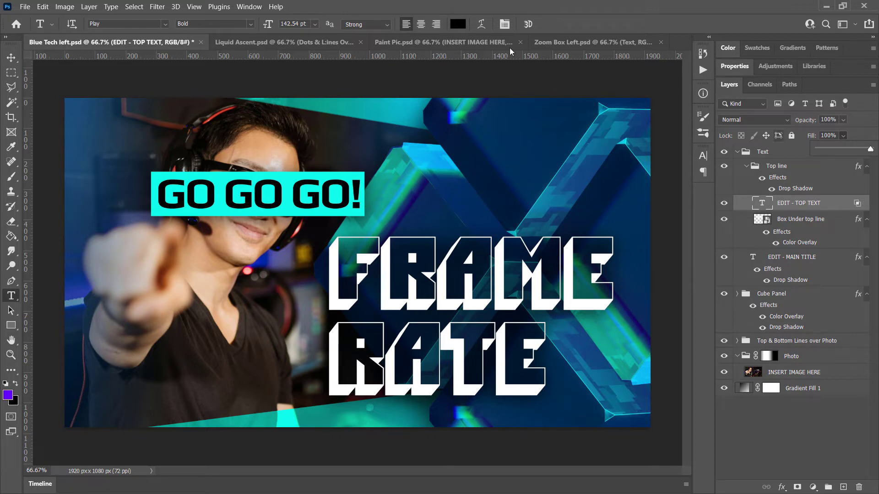
{"action": "left_click_drag", "start_coordinate": [871, 149], "coordinate": [683, 172]}
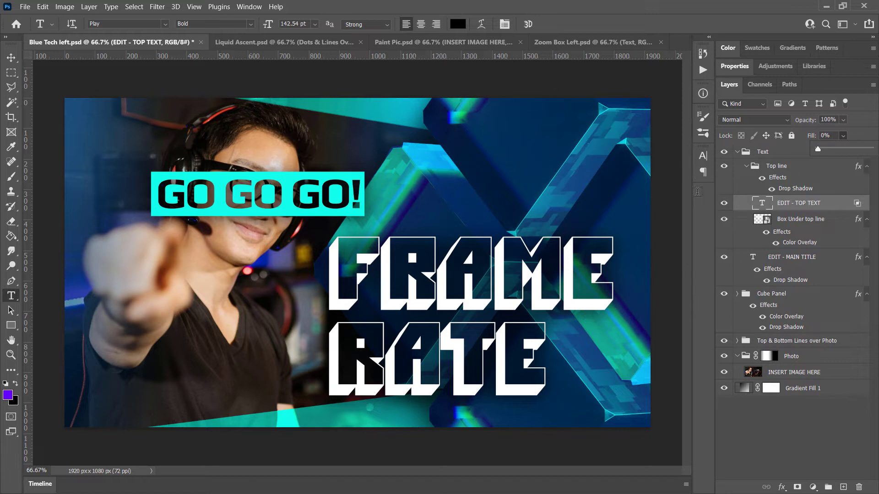
Open the top text layer's blending options, try setting Knockout to None, and cancel the layer style change.
{"action": "left_click", "coordinate": [845, 206]}
{"action": "double_click", "coordinate": [844, 206]}
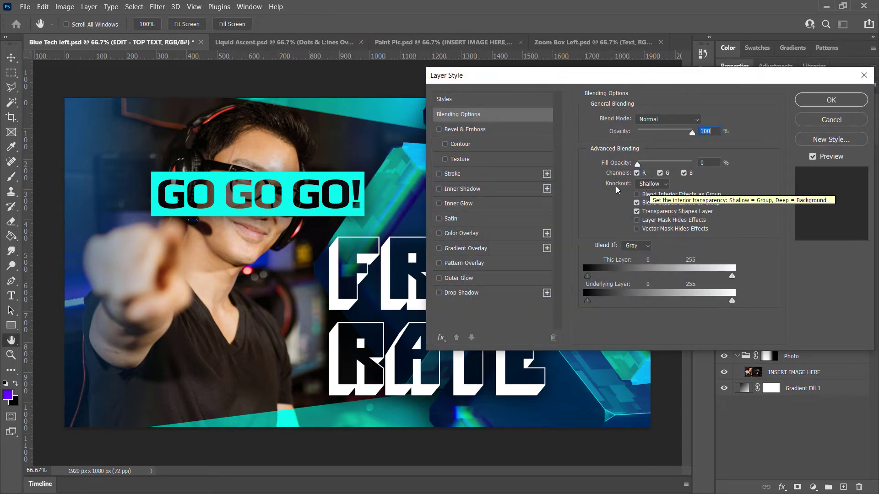
{"action": "left_click", "coordinate": [650, 184]}
{"action": "left_click", "coordinate": [650, 194]}
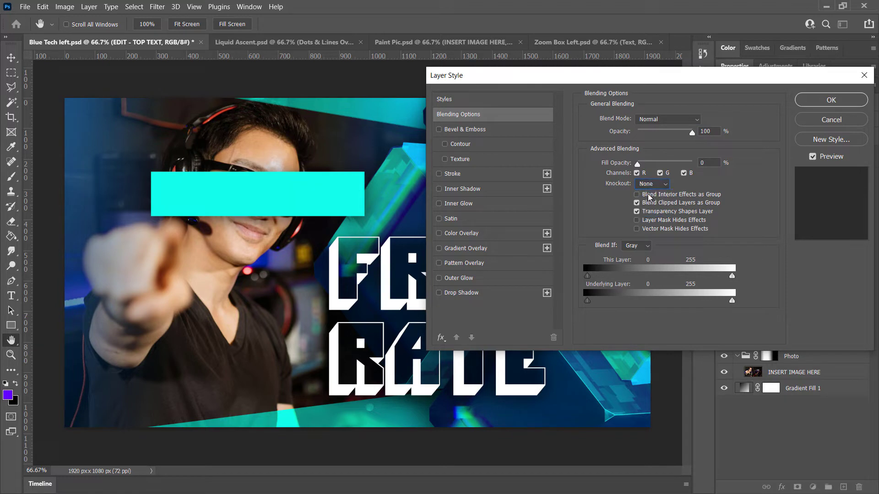
{"action": "left_click", "coordinate": [652, 185]}
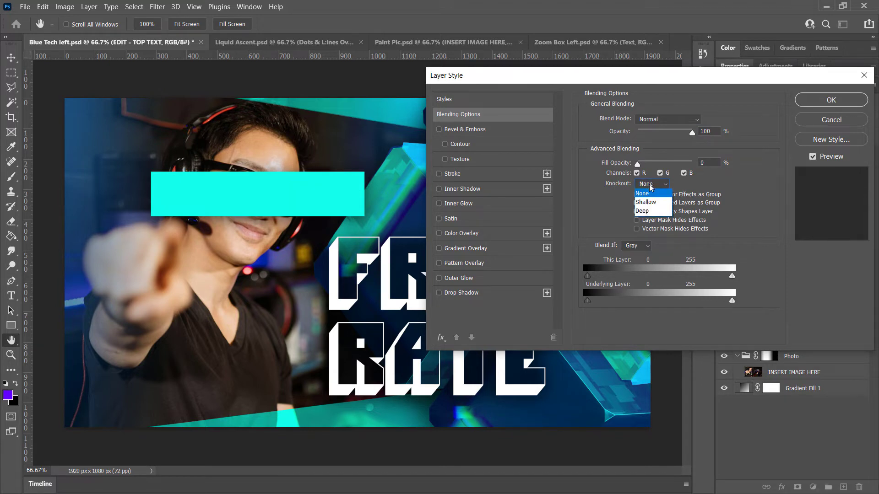
{"action": "left_click", "coordinate": [858, 118]}
{"action": "left_click", "coordinate": [852, 119]}
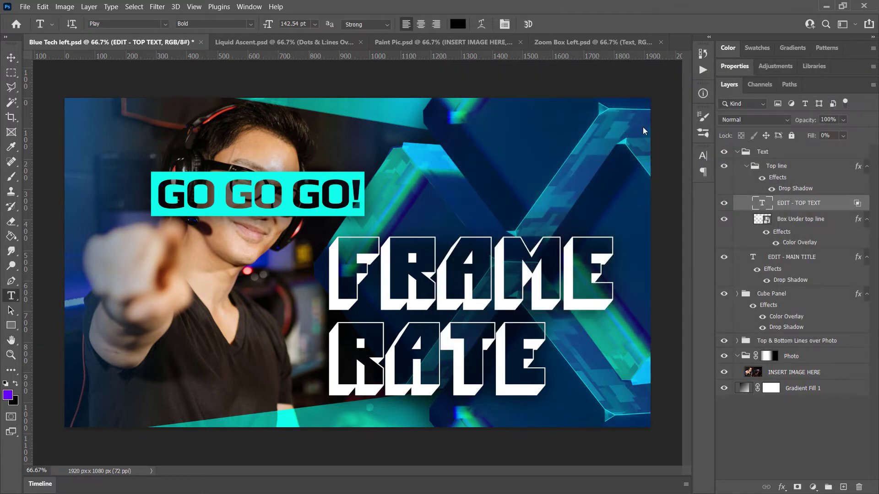
Replace the "GO GO GO!" top text with "time to increase".
{"action": "left_click_drag", "start_coordinate": [157, 192], "coordinate": [368, 190]}
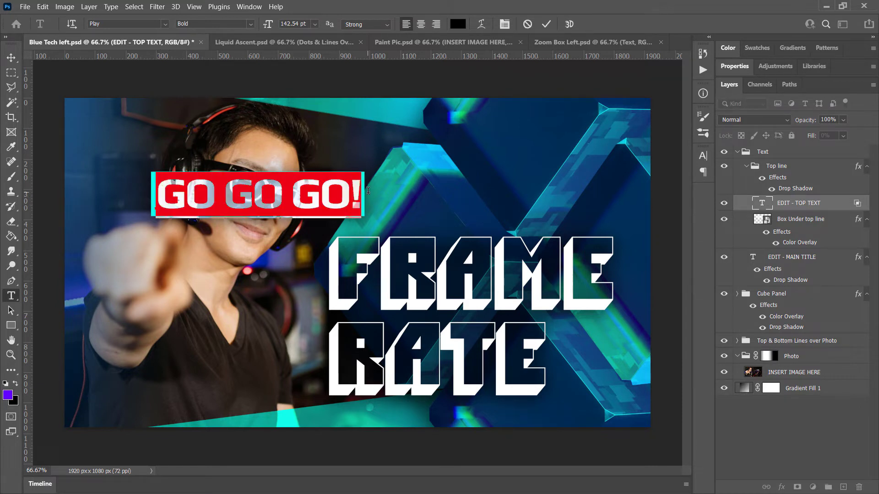
{"action": "type", "text": "time"}
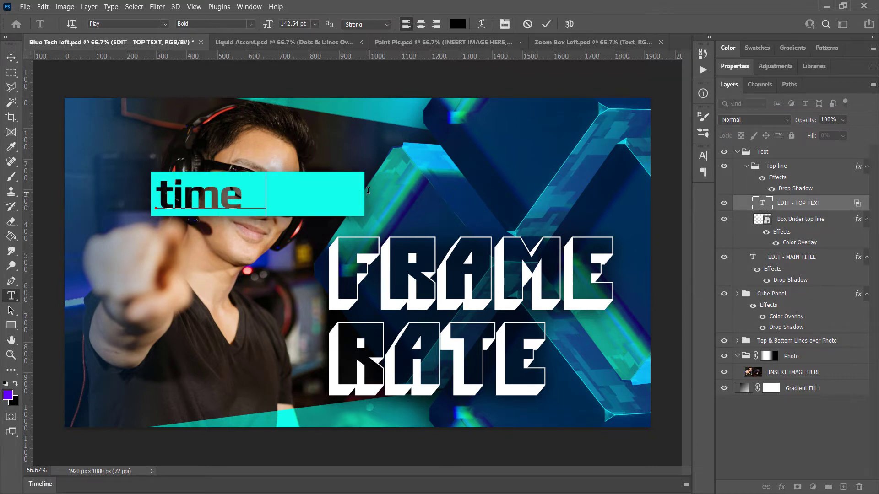
{"action": "type", "text": " to increase"}
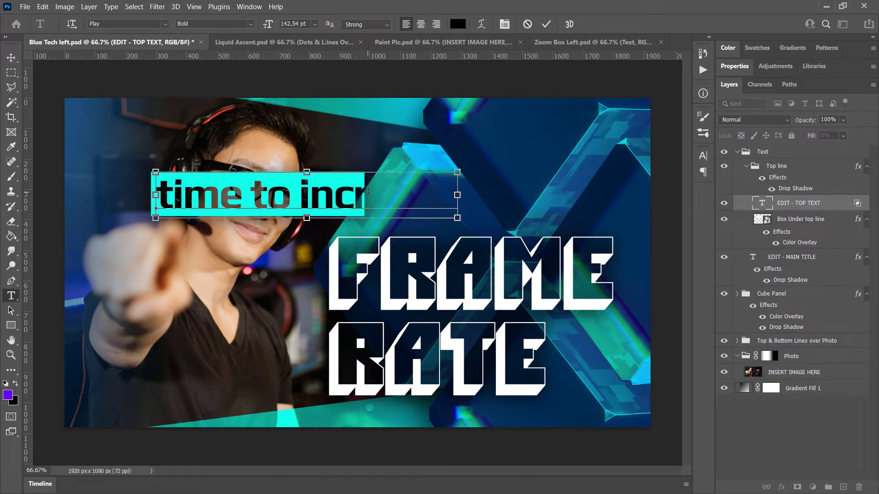
{"action": "key", "text": "ctrl+Return"}
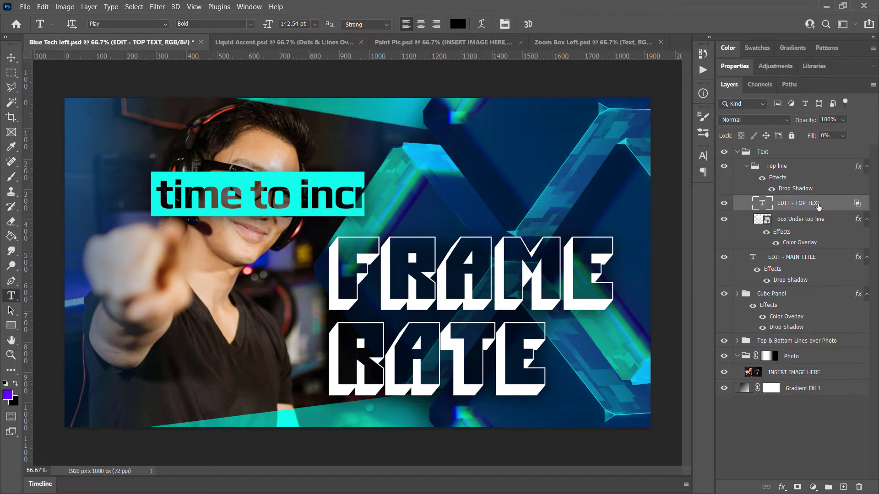
Widen the box under the top line to 55.29% to fit "time to increase", and move the Top line group right and up above "FRAME".
{"action": "left_click", "coordinate": [814, 221]}
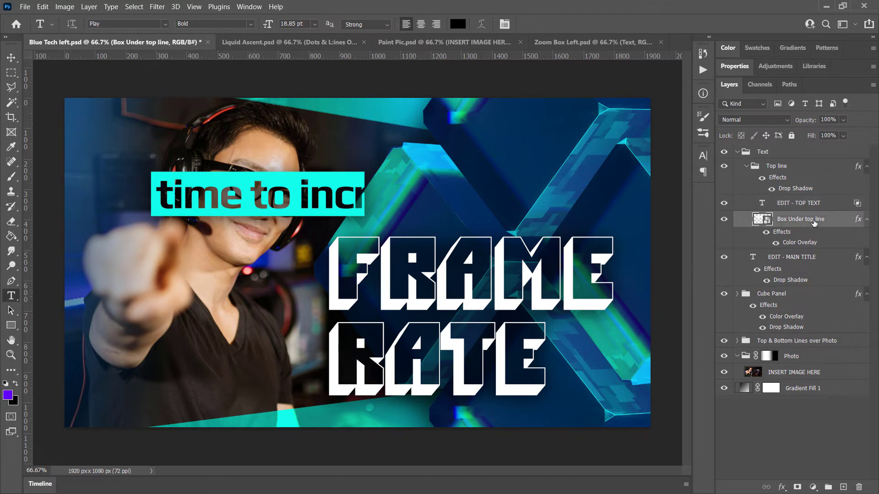
{"action": "key", "text": "ctrl+t"}
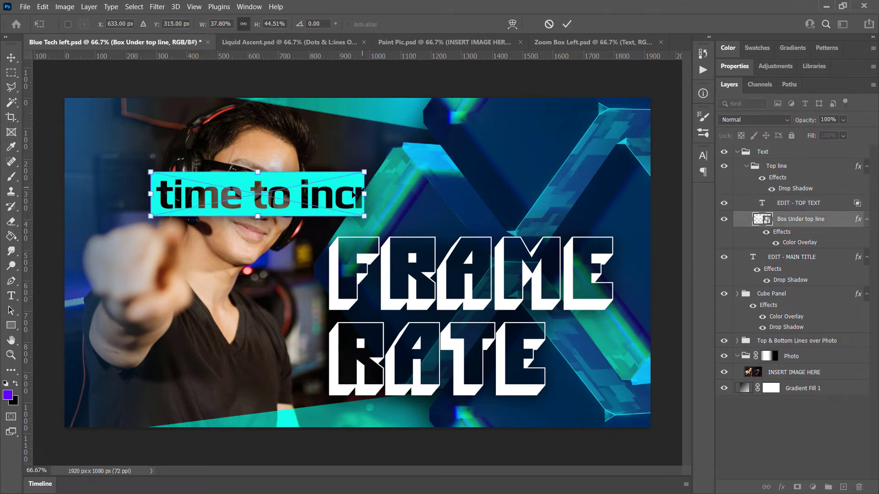
{"action": "left_click_drag", "start_coordinate": [364, 193], "coordinate": [515, 193]}
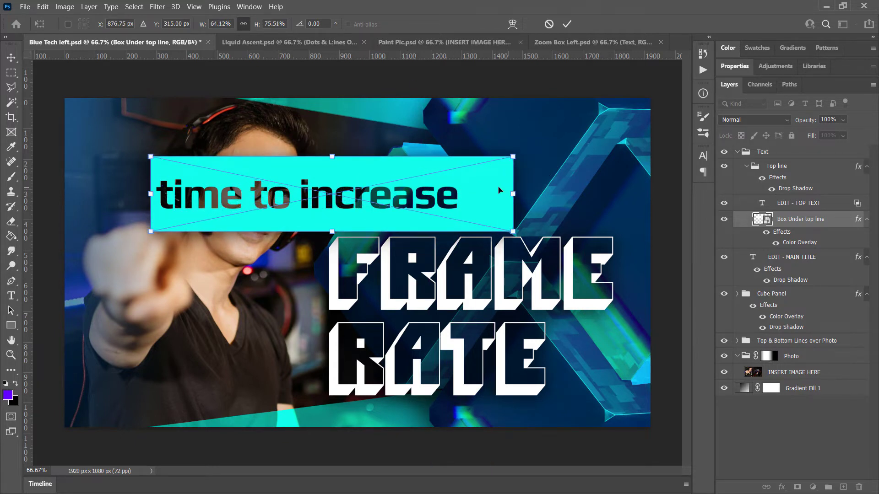
{"action": "key", "text": "ctrl+z"}
{"action": "left_click_drag", "start_coordinate": [365, 193], "coordinate": [466, 193]}
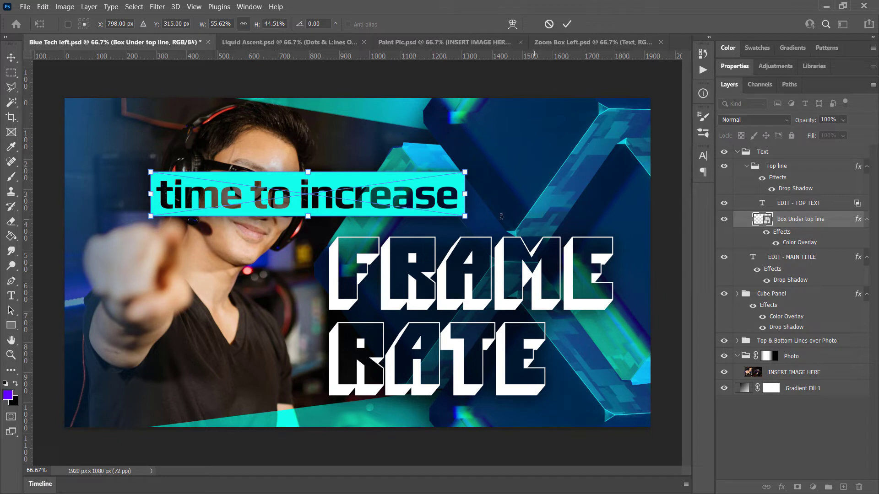
{"action": "mouse_move", "coordinate": [464, 195]}
{"action": "left_mouse_down"}
{"action": "mouse_move", "coordinate": [357, 196]}
{"action": "mouse_move", "coordinate": [464, 199]}
{"action": "left_mouse_up"}
{"action": "key", "text": "Return"}
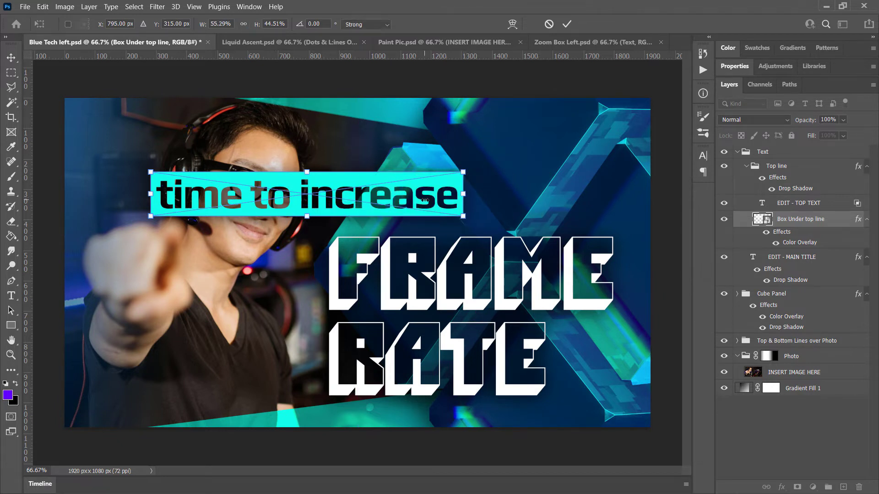
{"action": "key", "text": "t"}
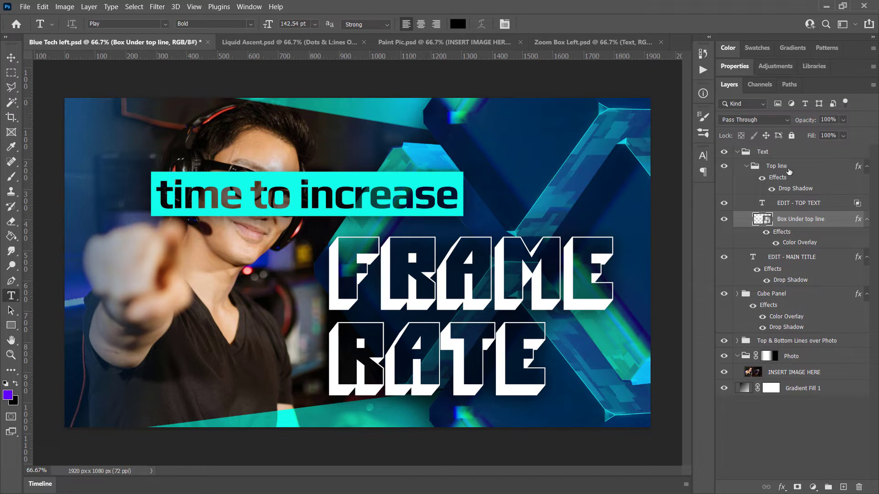
{"action": "left_click_drag", "start_coordinate": [443, 189], "coordinate": [613, 173]}
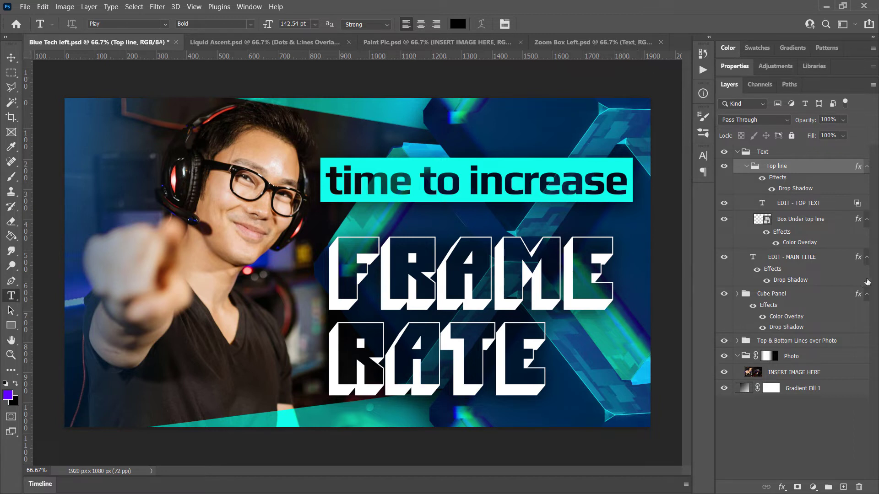
Paste the copied photo above the INSERT IMAGE HERE layer and move it so the man's face fills the photo area.
{"action": "left_click", "coordinate": [796, 373]}
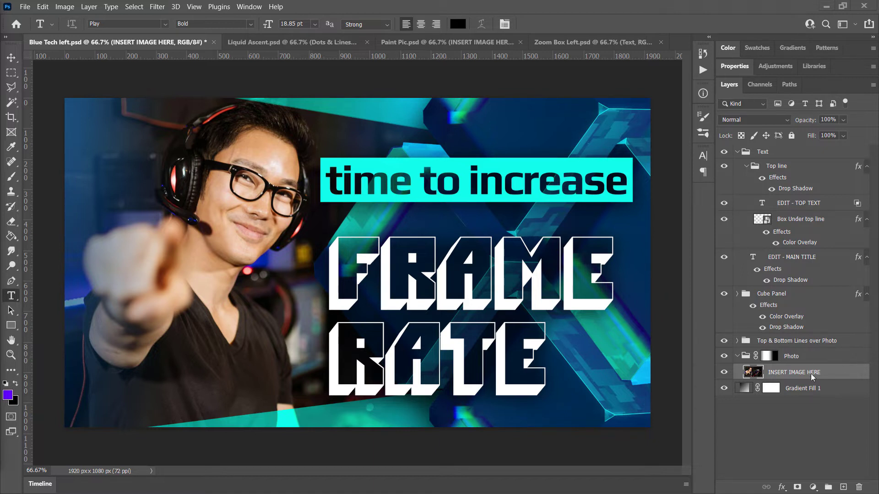
{"action": "left_click", "coordinate": [42, 7]}
{"action": "left_click", "coordinate": [25, 7]}
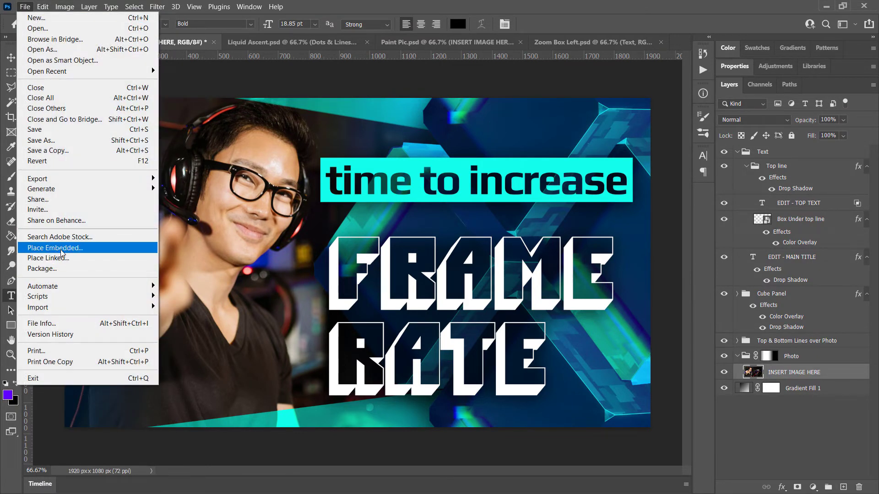
{"action": "mouse_move", "coordinate": [44, 7]}
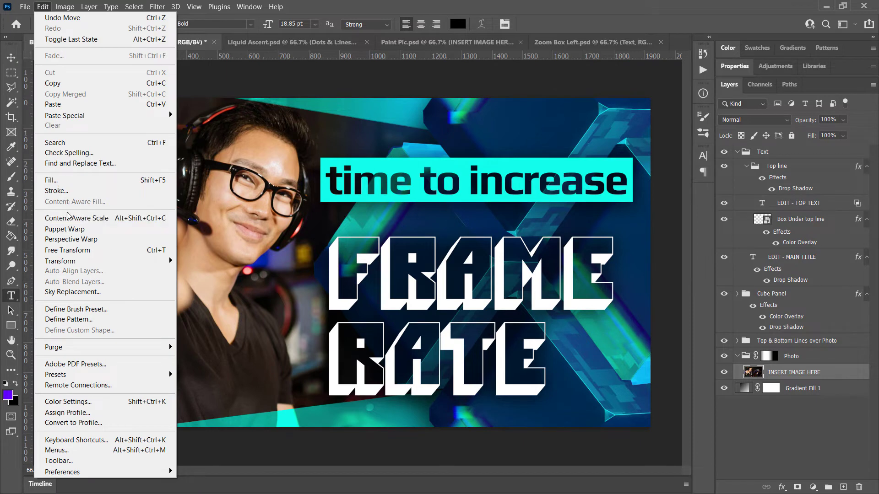
{"action": "left_click", "coordinate": [61, 105]}
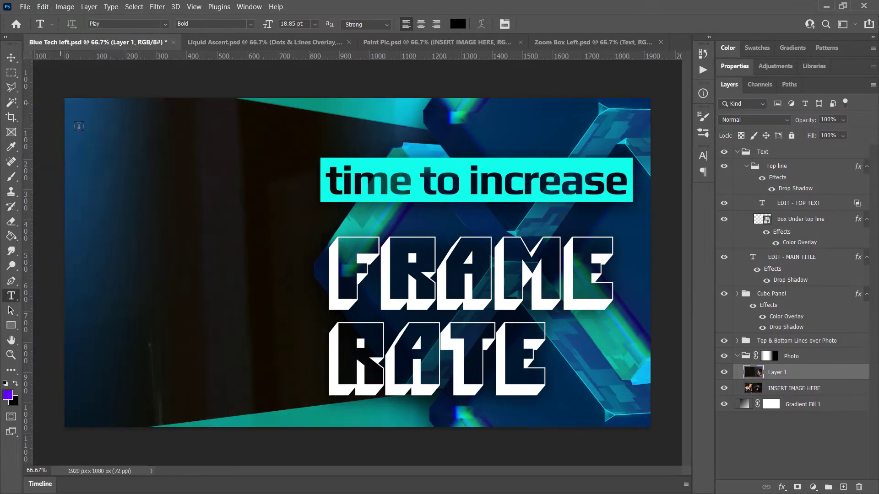
{"action": "left_click_drag", "start_coordinate": [148, 236], "coordinate": [173, 274]}
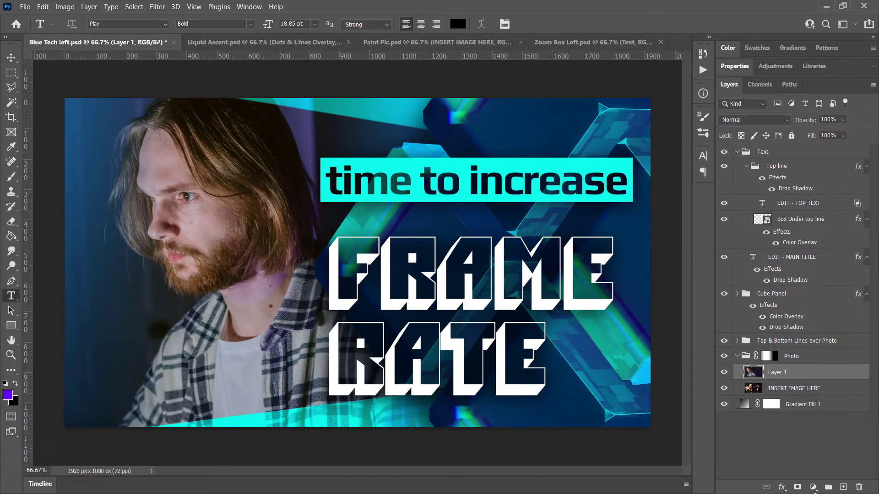
Delete the original INSERT IMAGE HERE layer and shift the new photo slightly left.
{"action": "left_click", "coordinate": [804, 389]}
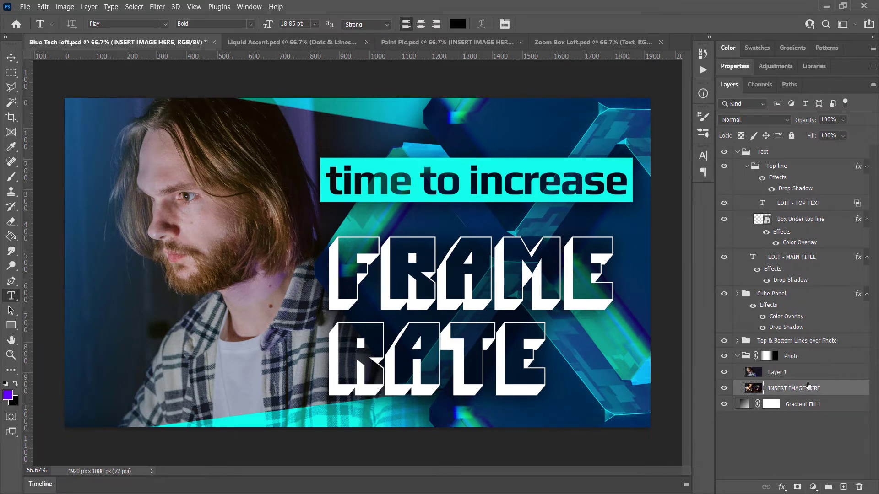
{"action": "left_click", "coordinate": [859, 489]}
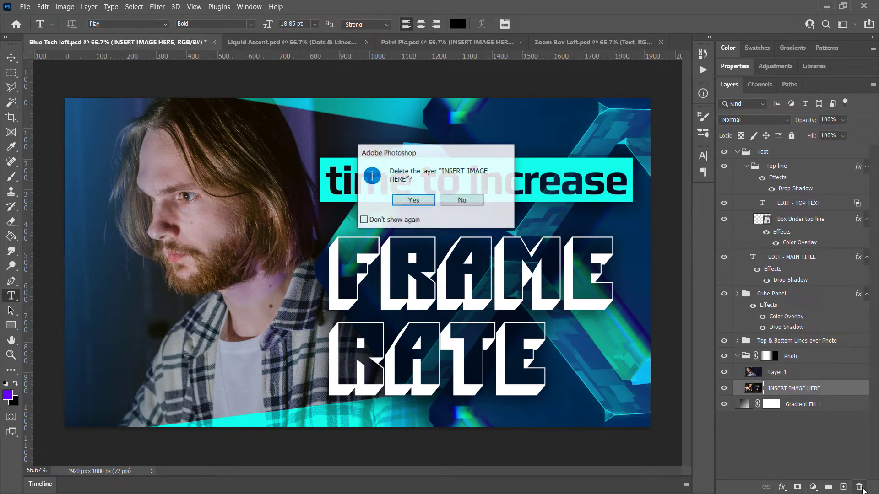
{"action": "left_click", "coordinate": [407, 201]}
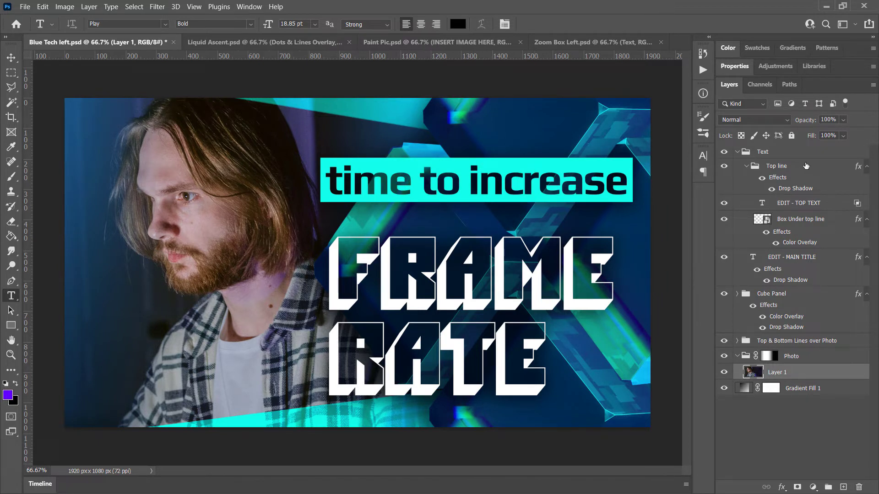
{"action": "left_click_drag", "start_coordinate": [241, 214], "coordinate": [212, 215]}
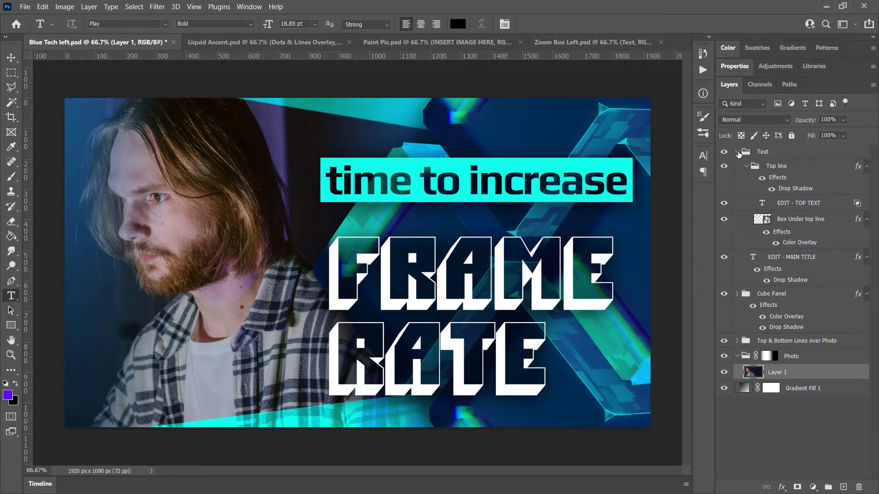
Move the Cube Panel group left towards the man's face and rotate it to -24.30°.
{"action": "left_click", "coordinate": [737, 152]}
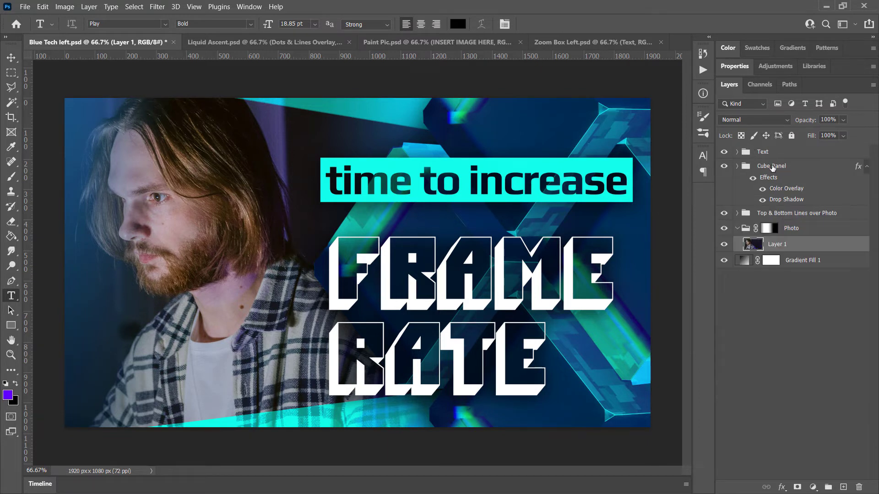
{"action": "left_click", "coordinate": [785, 167]}
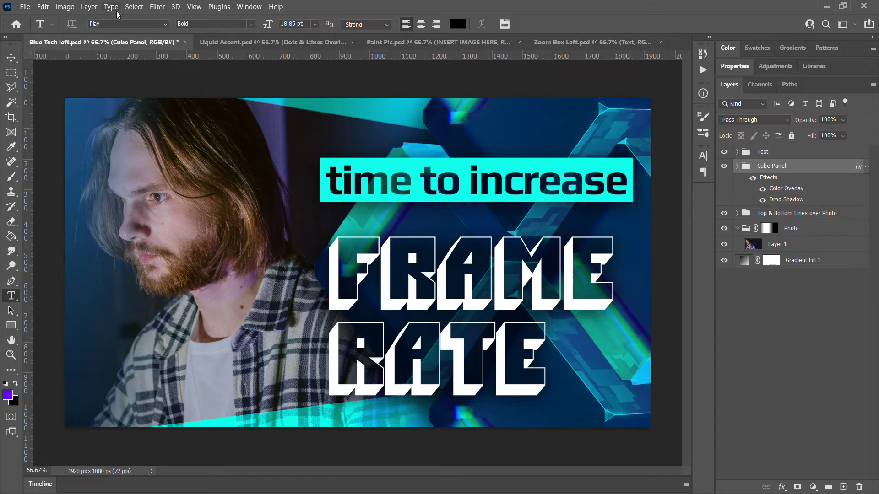
{"action": "key", "text": "ctrl+t"}
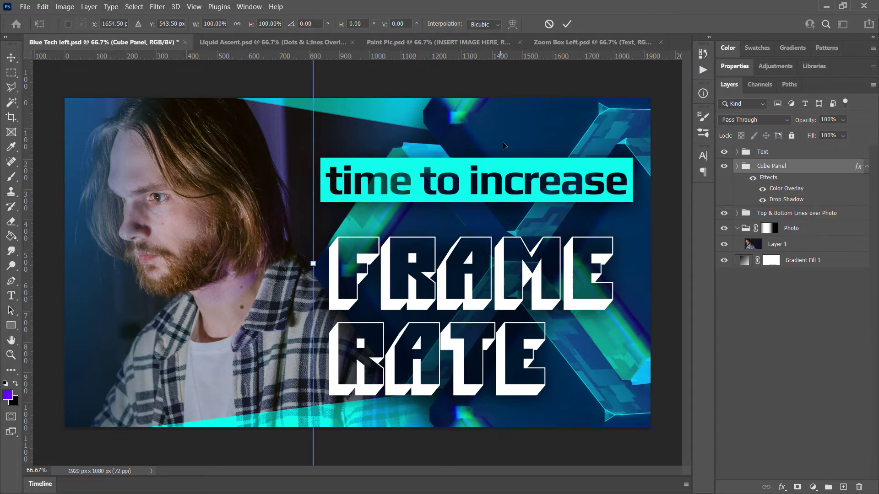
{"action": "left_click_drag", "start_coordinate": [499, 143], "coordinate": [424, 140]}
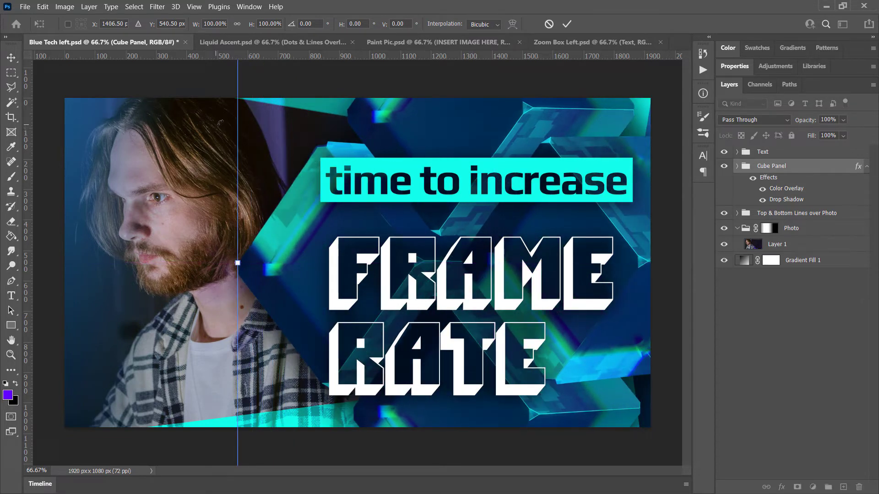
{"action": "left_click_drag", "start_coordinate": [220, 114], "coordinate": [200, 241]}
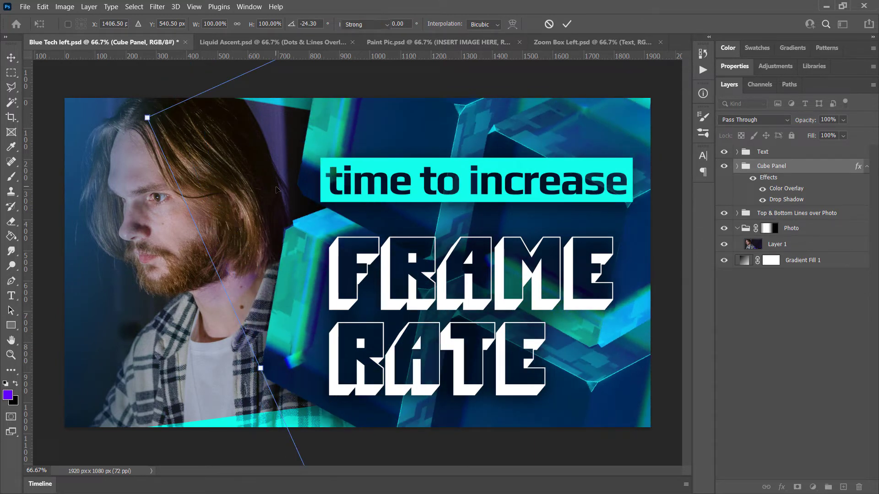
{"action": "key", "text": "Return"}
{"action": "key", "text": "t"}
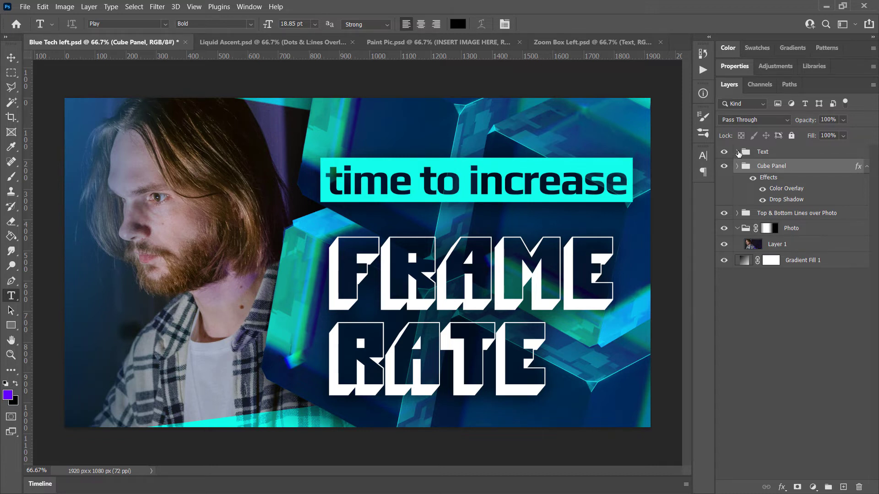
Change the Color Overlay of the box under the top line to a bright yellow-green.
{"action": "left_click", "coordinate": [737, 152]}
{"action": "left_click", "coordinate": [781, 168]}
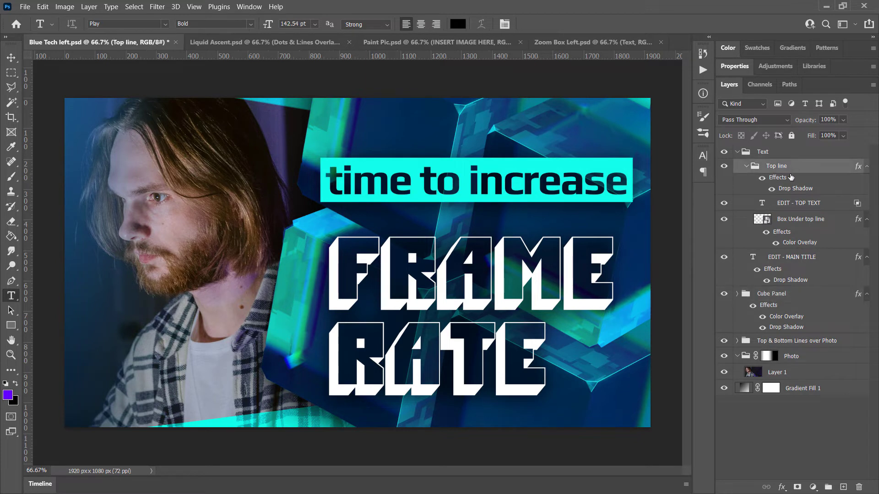
{"action": "left_click", "coordinate": [823, 220]}
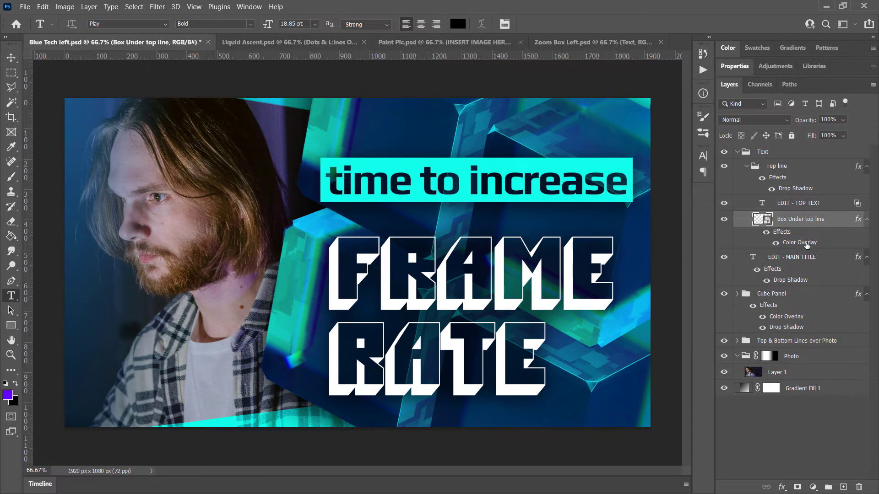
{"action": "double_click", "coordinate": [806, 244]}
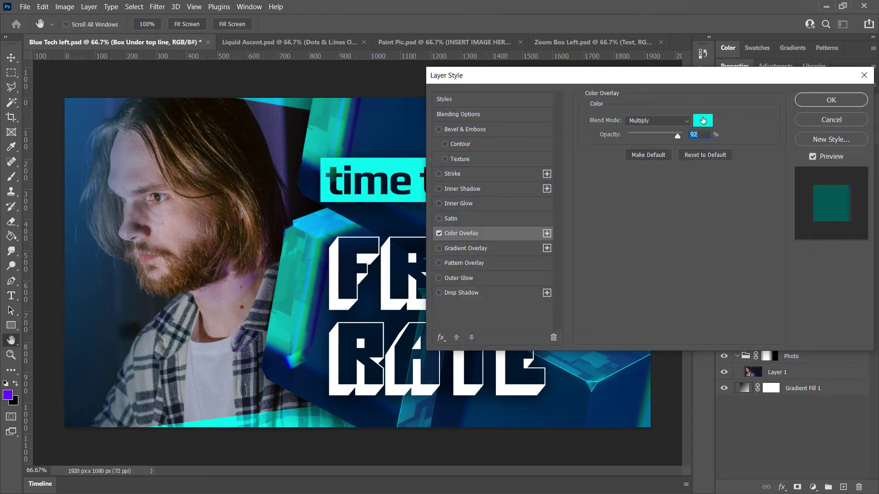
{"action": "left_click_drag", "start_coordinate": [681, 80], "coordinate": [639, 221]}
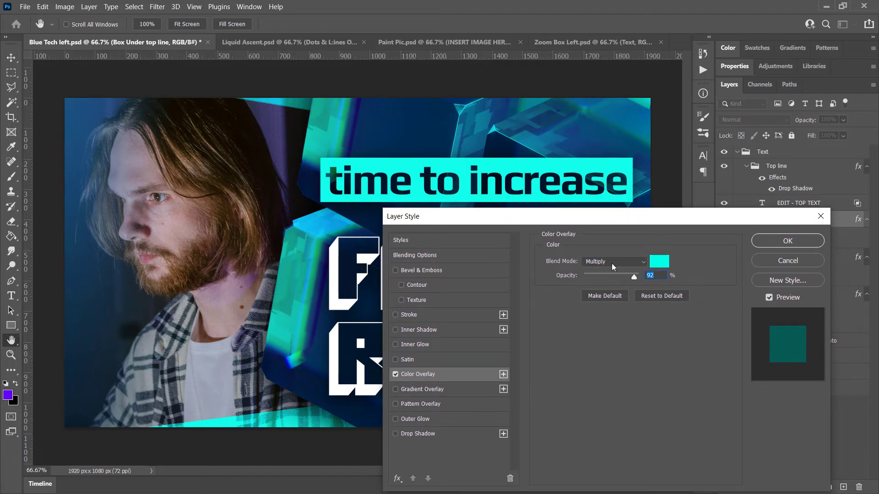
{"action": "left_click", "coordinate": [663, 264]}
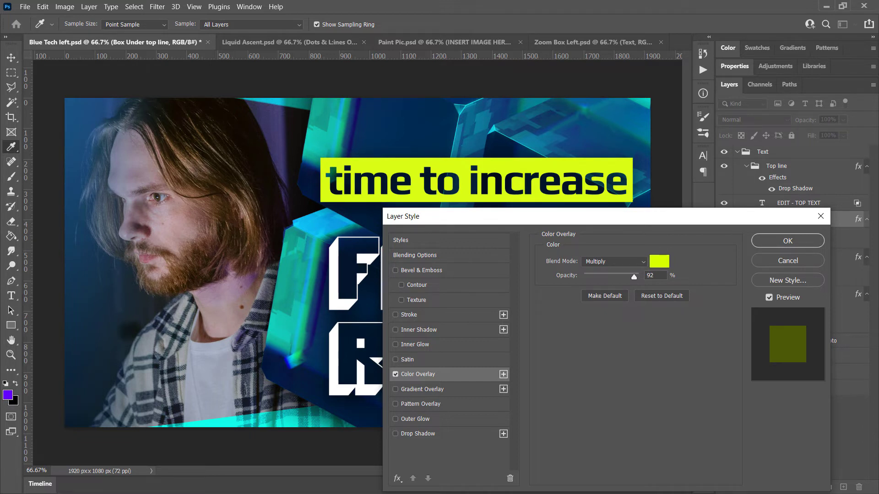
{"action": "mouse_move", "coordinate": [52, 271]}
{"action": "left_mouse_down"}
{"action": "mouse_move", "coordinate": [188, 224]}
{"action": "mouse_move", "coordinate": [315, 198]}
{"action": "left_mouse_up"}
{"action": "left_click_drag", "start_coordinate": [211, 245], "coordinate": [200, 270]}
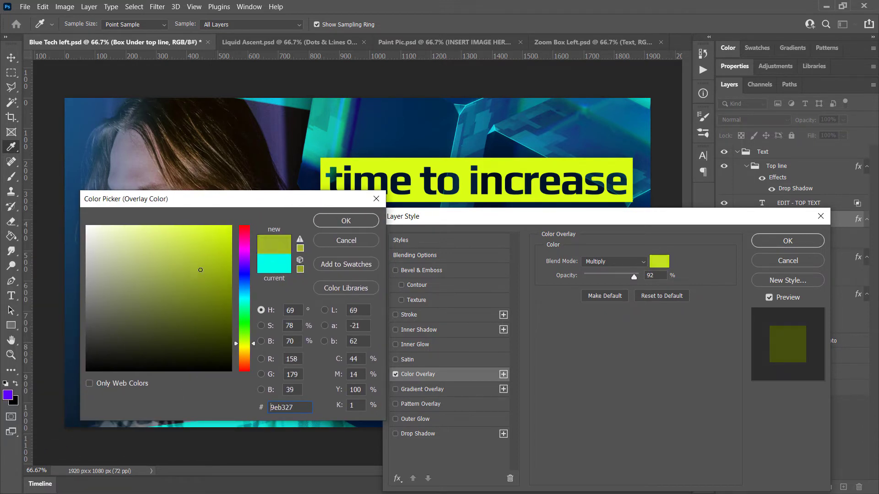
{"action": "left_click", "coordinate": [347, 221]}
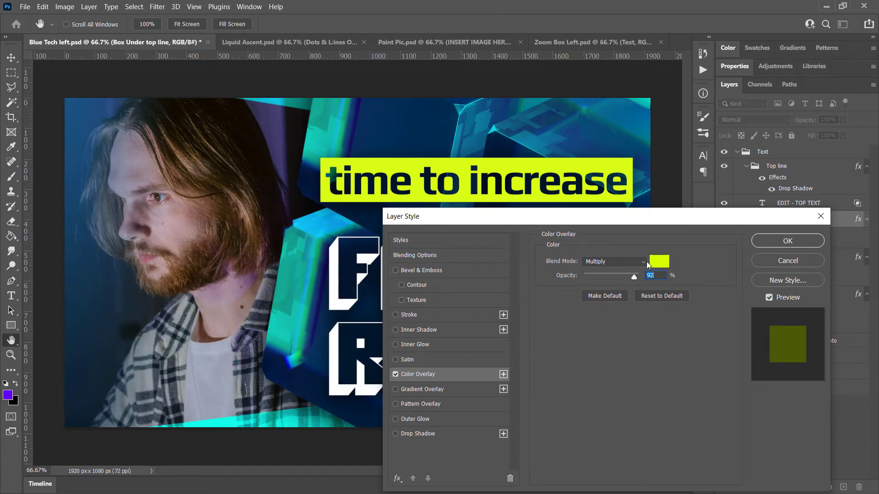
{"action": "left_click", "coordinate": [784, 245]}
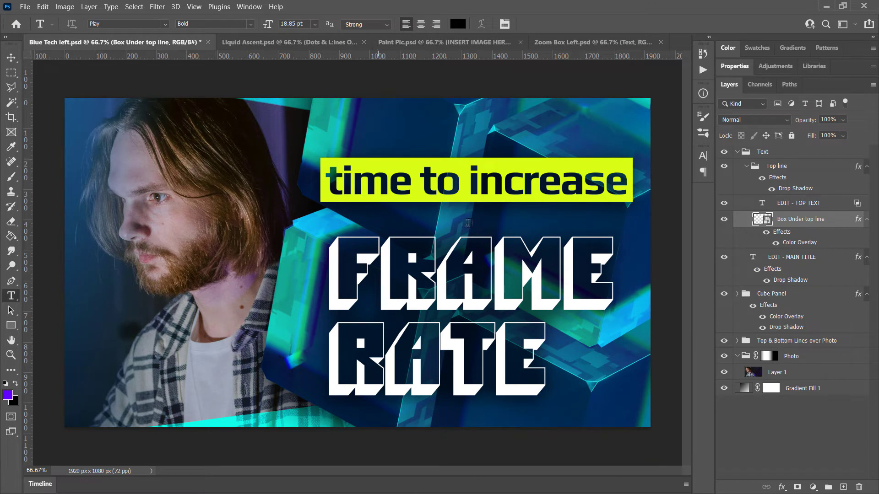
Change the Color Overlay of the Cube Panel group to orange ff6600.
{"action": "left_click", "coordinate": [789, 296]}
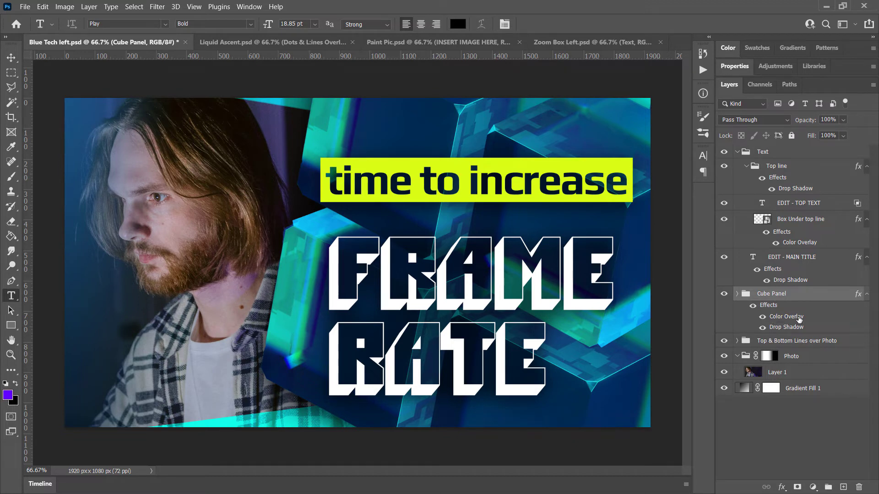
{"action": "double_click", "coordinate": [799, 317]}
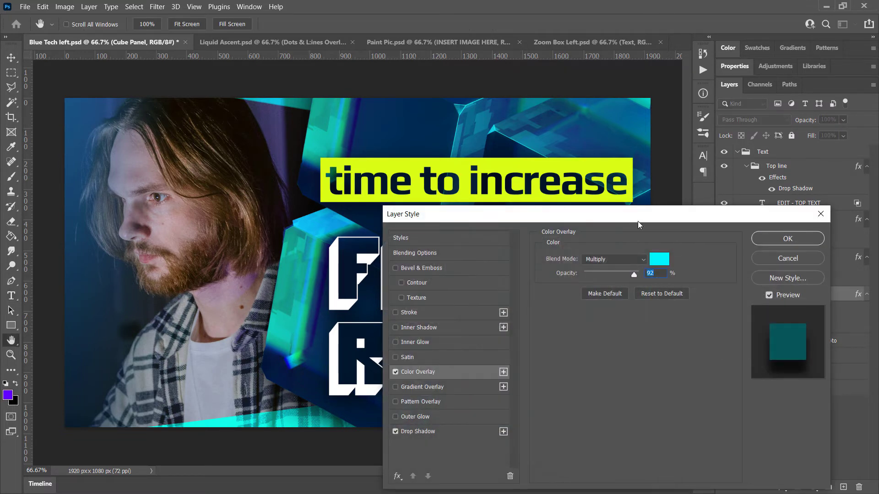
{"action": "left_click_drag", "start_coordinate": [638, 224], "coordinate": [790, 239]}
{"action": "left_click", "coordinate": [811, 278]}
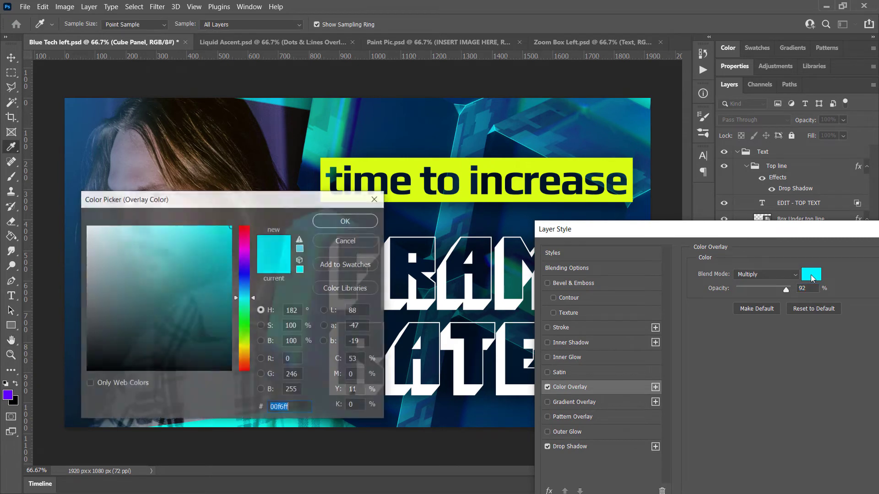
{"action": "left_click", "coordinate": [248, 348]}
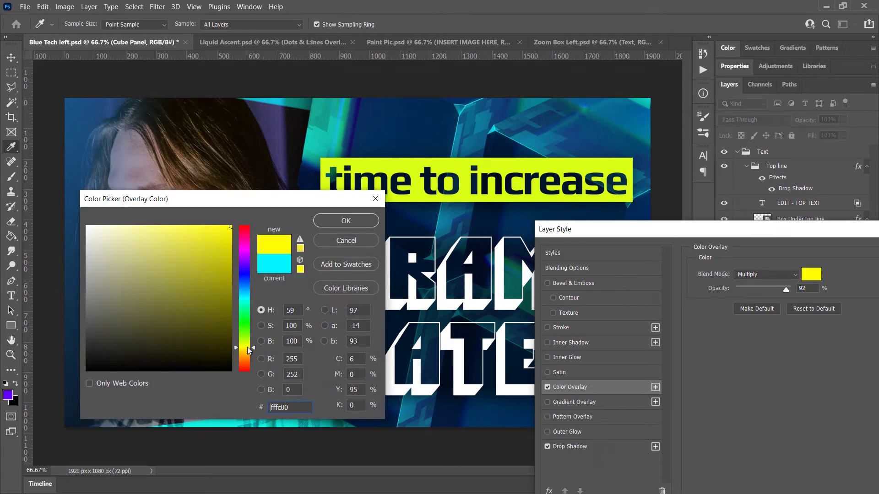
{"action": "left_click_drag", "start_coordinate": [220, 199], "coordinate": [145, 79]}
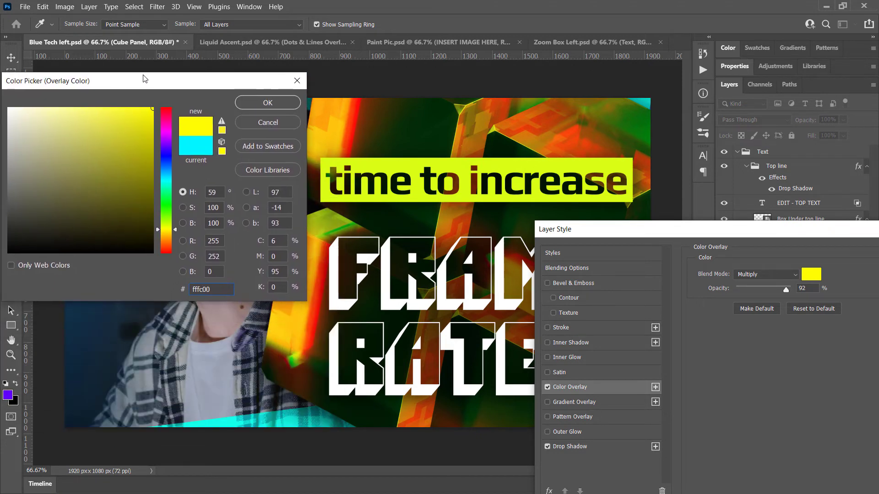
{"action": "left_click_drag", "start_coordinate": [173, 229], "coordinate": [176, 242]}
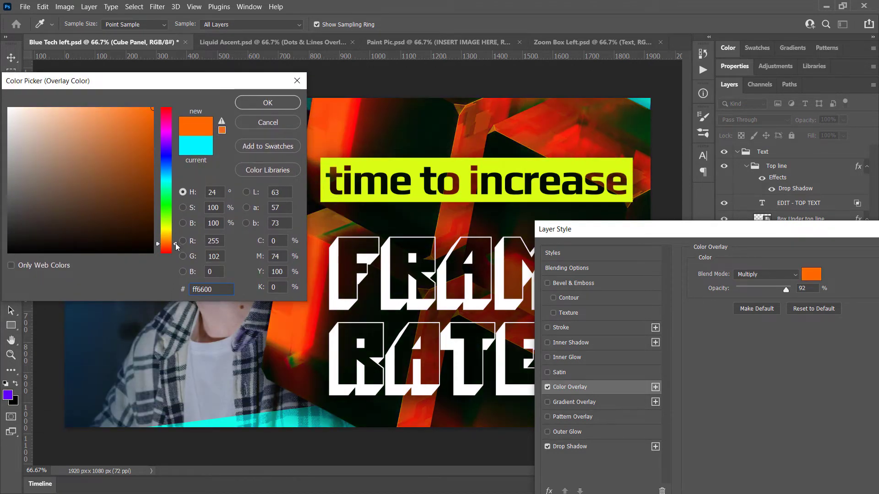
{"action": "left_click", "coordinate": [260, 102]}
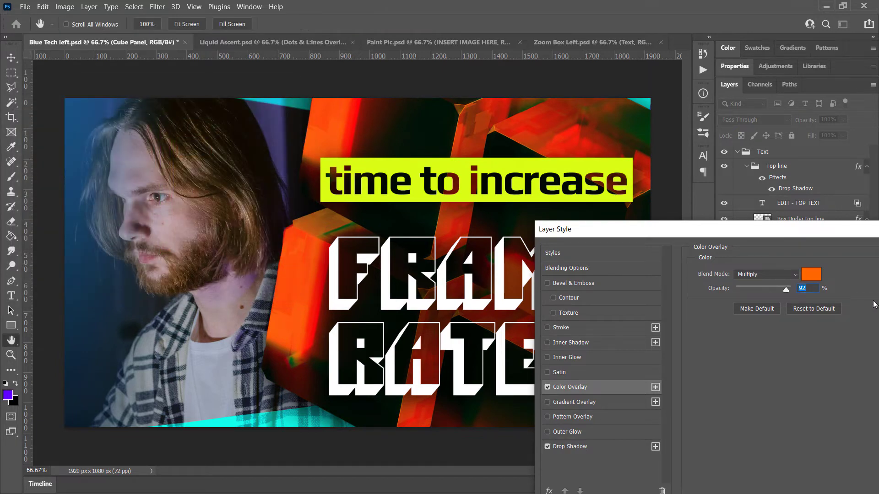
{"action": "left_click_drag", "start_coordinate": [652, 238], "coordinate": [678, 467]}
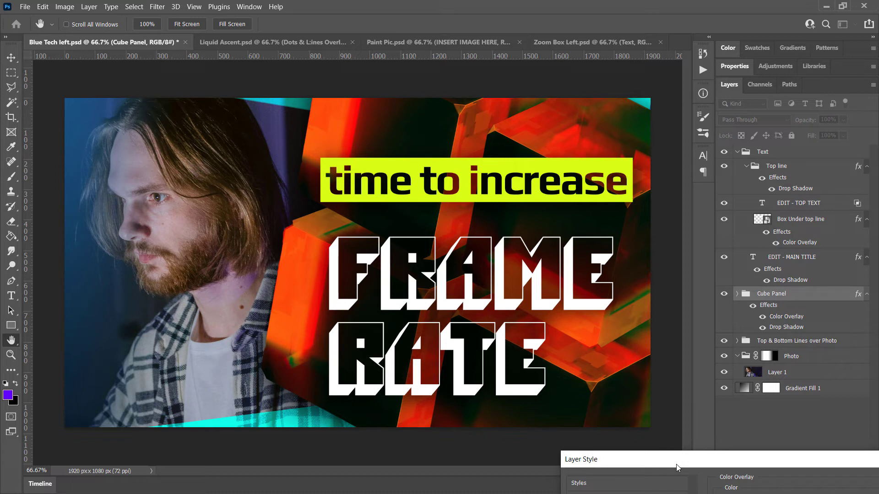
{"action": "left_click_drag", "start_coordinate": [676, 464], "coordinate": [526, 159]}
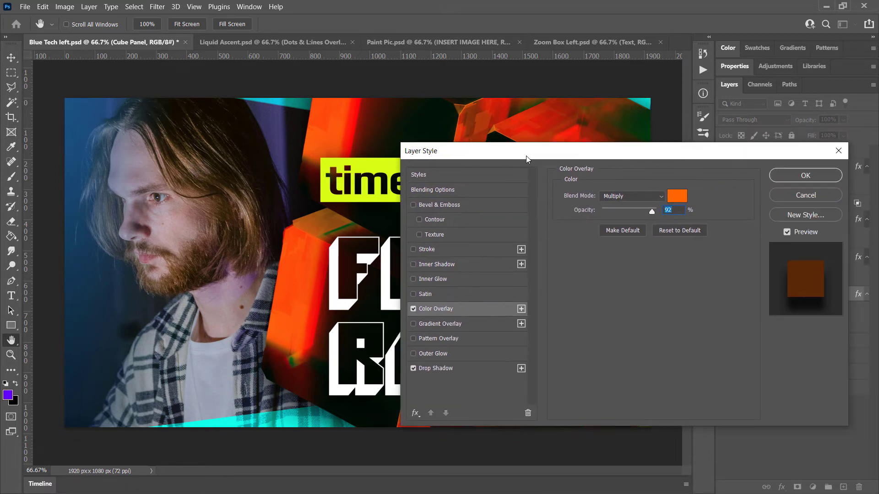
{"action": "left_click", "coordinate": [804, 176]}
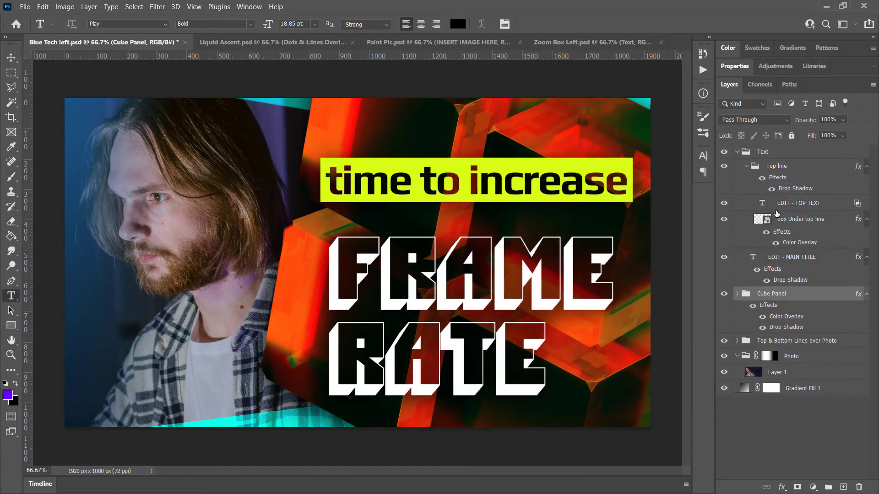
{"action": "key", "text": "ctrl+s"}
Set the Color Overlay of the Top Box layer in the Top & Bottom Lines over Photo group to white ffffff.
{"action": "left_click", "coordinate": [802, 345]}
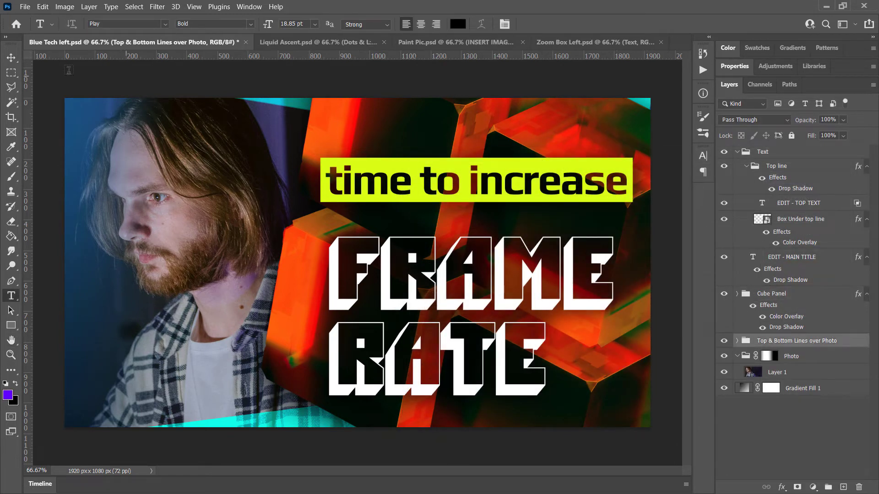
{"action": "left_click", "coordinate": [737, 341]}
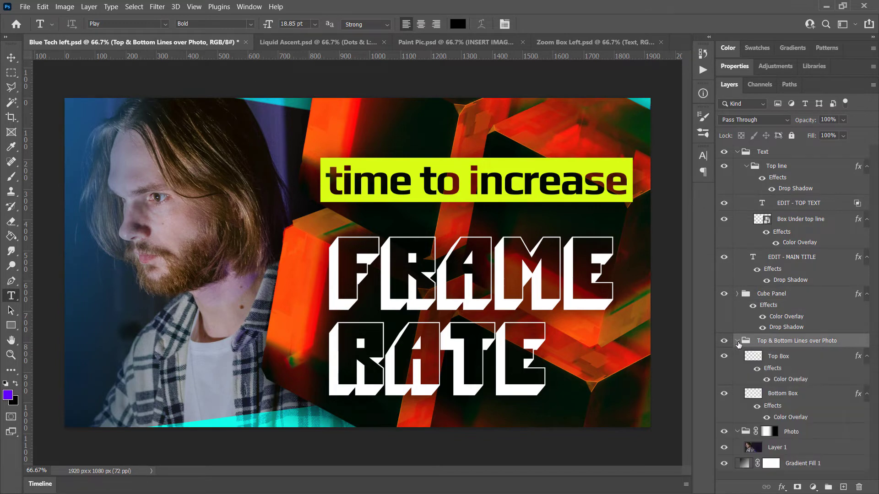
{"action": "left_click", "coordinate": [798, 381]}
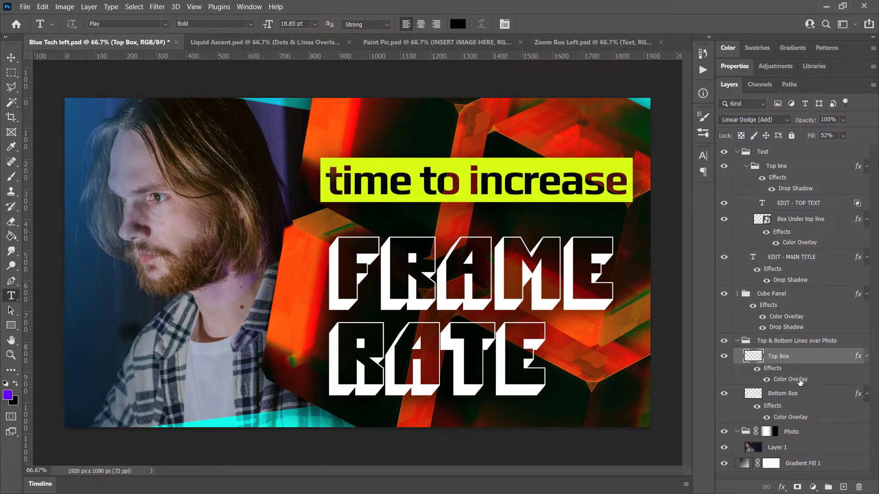
{"action": "double_click", "coordinate": [800, 381]}
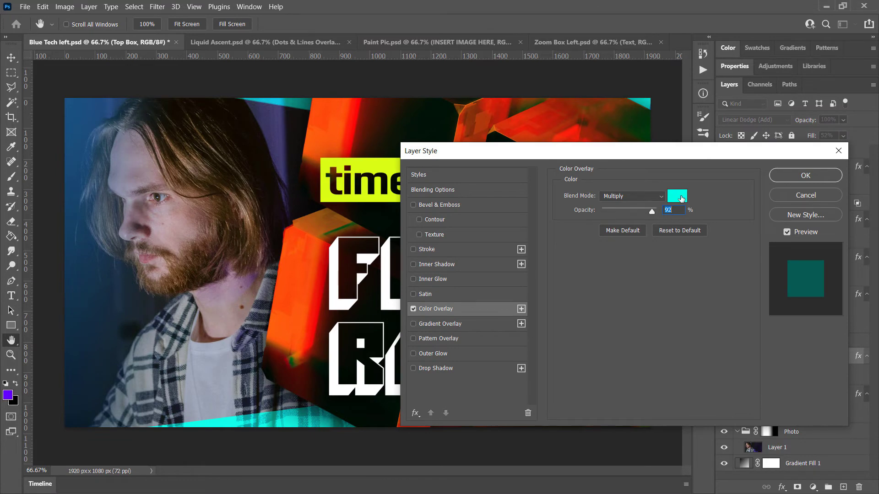
{"action": "left_click", "coordinate": [677, 196]}
{"action": "type", "text": "ffffff"}
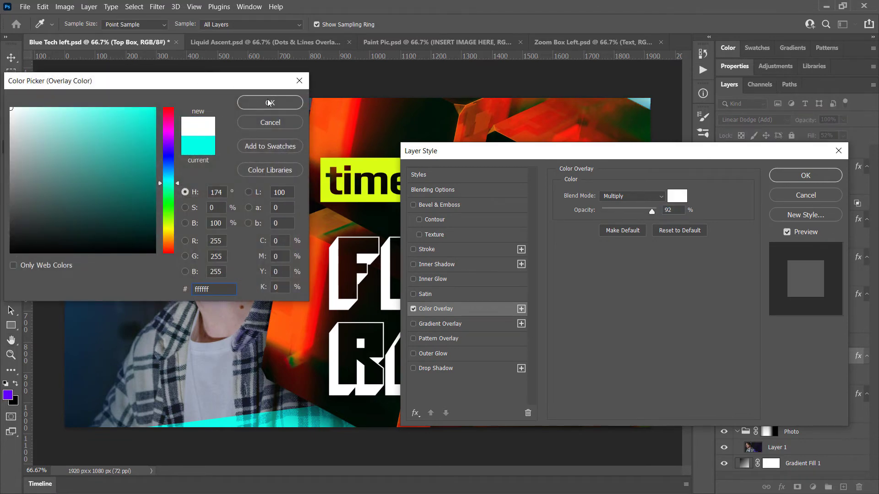
{"action": "left_click", "coordinate": [270, 103]}
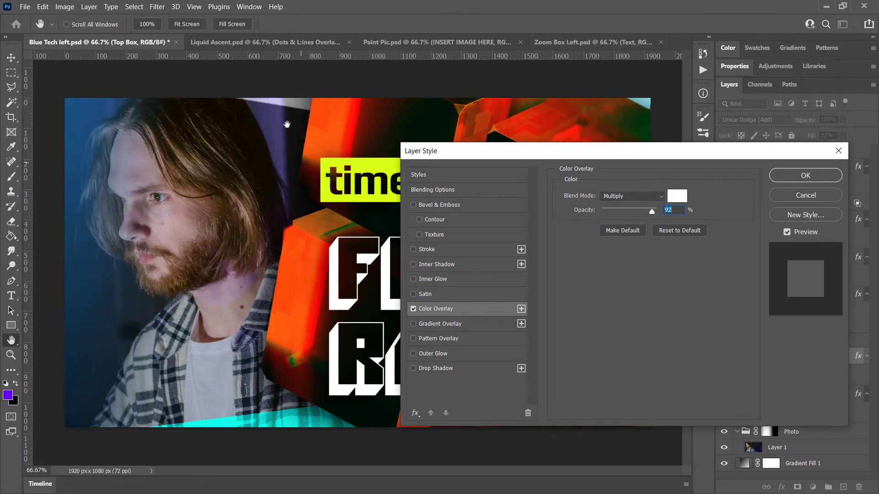
{"action": "left_click", "coordinate": [782, 176]}
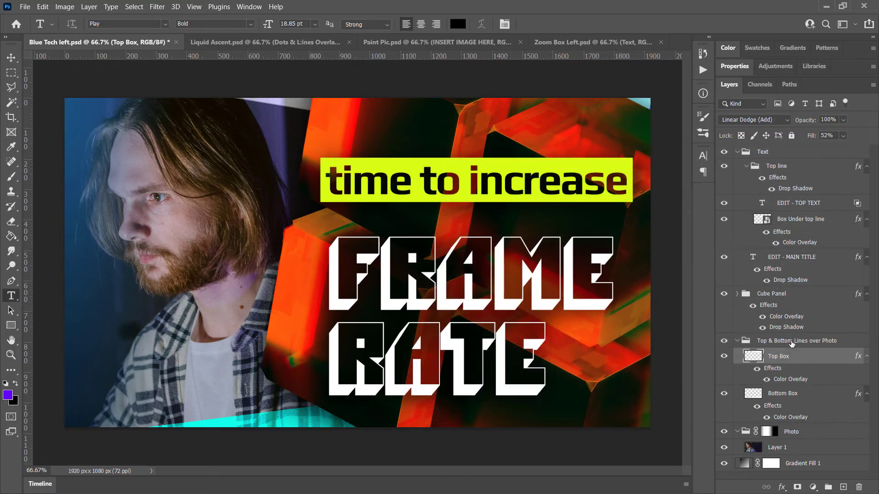
Set the Color Overlay of the Bottom Box layer to red ff0000.
{"action": "double_click", "coordinate": [802, 417]}
{"action": "left_click", "coordinate": [677, 196]}
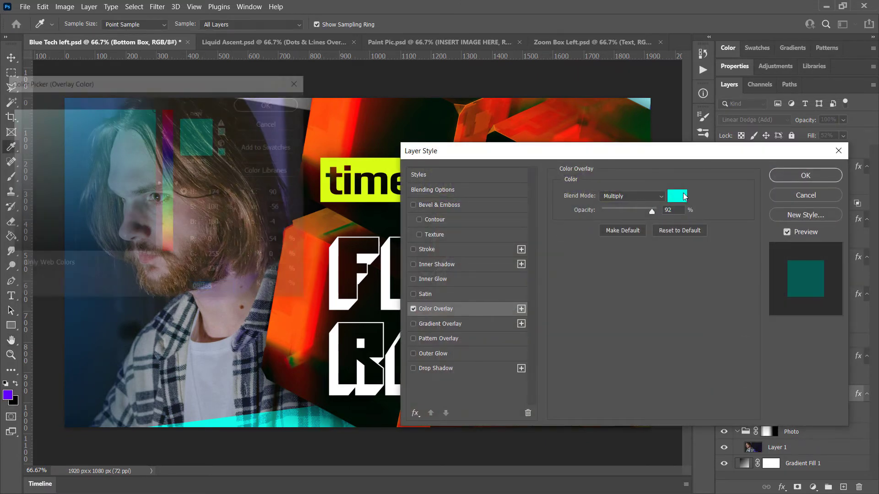
{"action": "left_click_drag", "start_coordinate": [169, 183], "coordinate": [173, 255]}
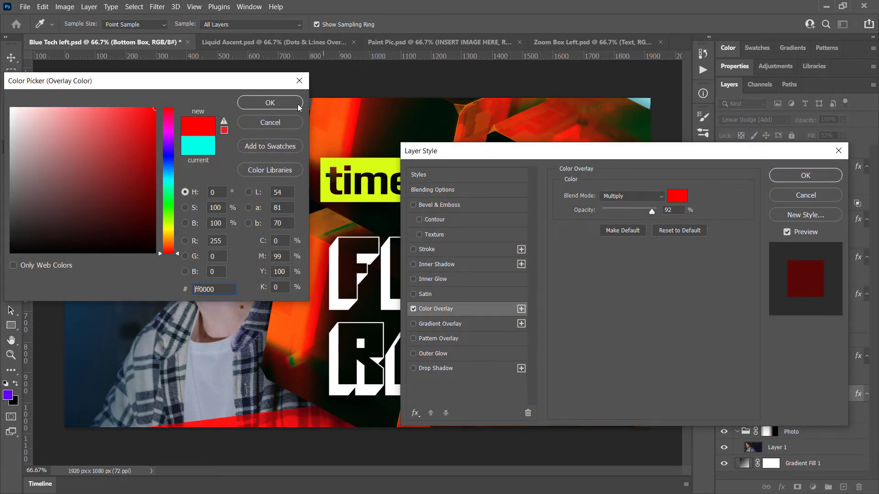
{"action": "left_click", "coordinate": [273, 105]}
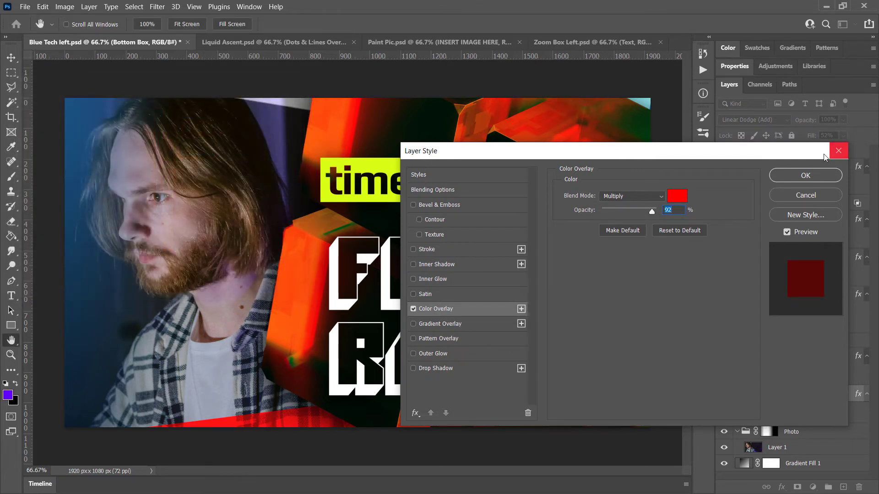
{"action": "left_click", "coordinate": [817, 176]}
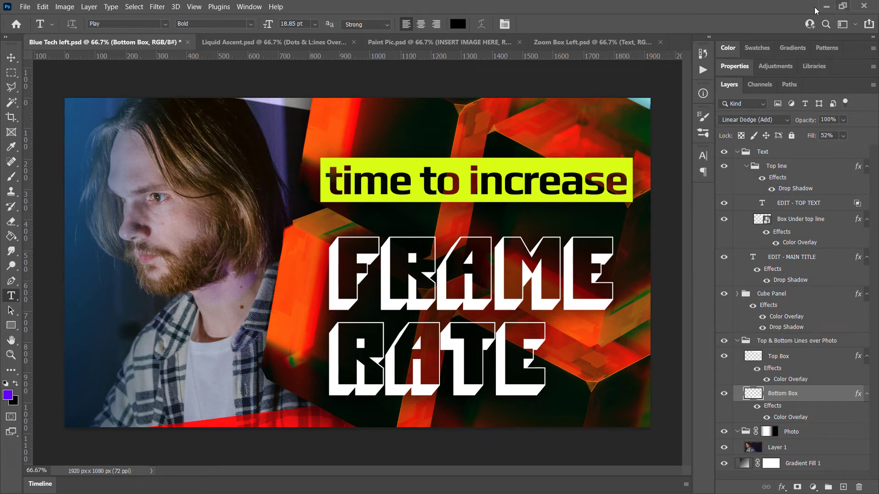
In Zoom Box Left.psd, move the Hue/Saturation 1 adjustment above Layer 3 inside the Cut out Photo group.
{"action": "left_click", "coordinate": [573, 44]}
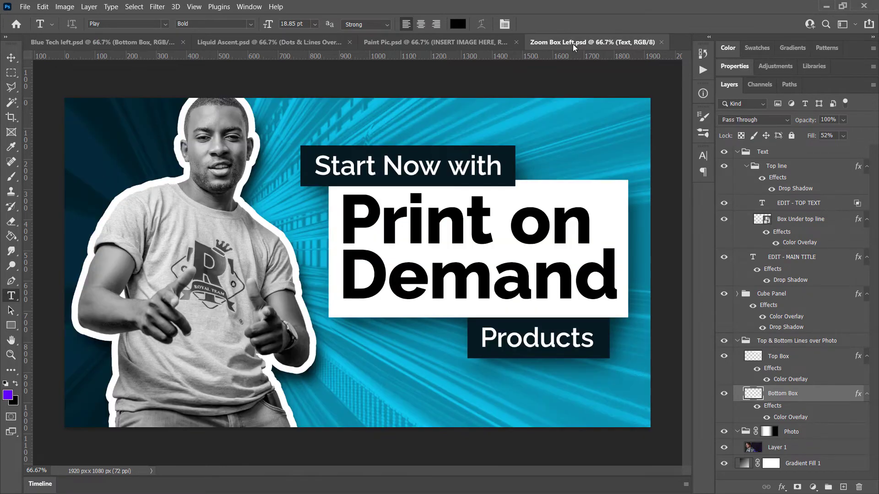
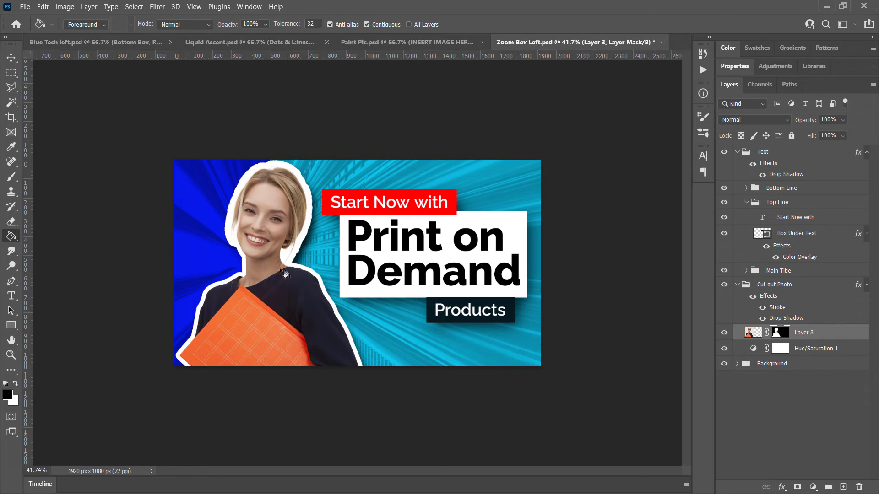
{"action": "left_click", "coordinate": [775, 285]}
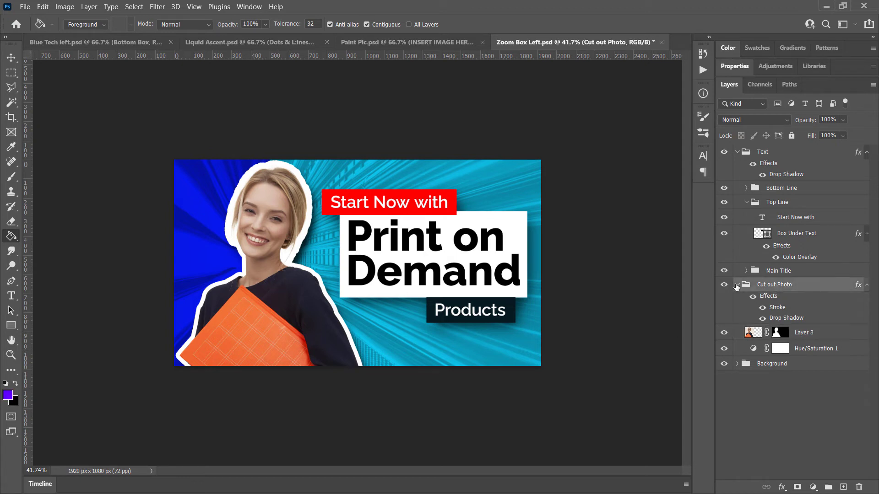
{"action": "left_click", "coordinate": [723, 285]}
{"action": "left_click", "coordinate": [724, 285]}
{"action": "left_click", "coordinate": [821, 335]}
{"action": "left_click", "coordinate": [795, 287]}
{"action": "left_click", "coordinate": [823, 338]}
{"action": "left_click_drag", "start_coordinate": [815, 350], "coordinate": [821, 324]}
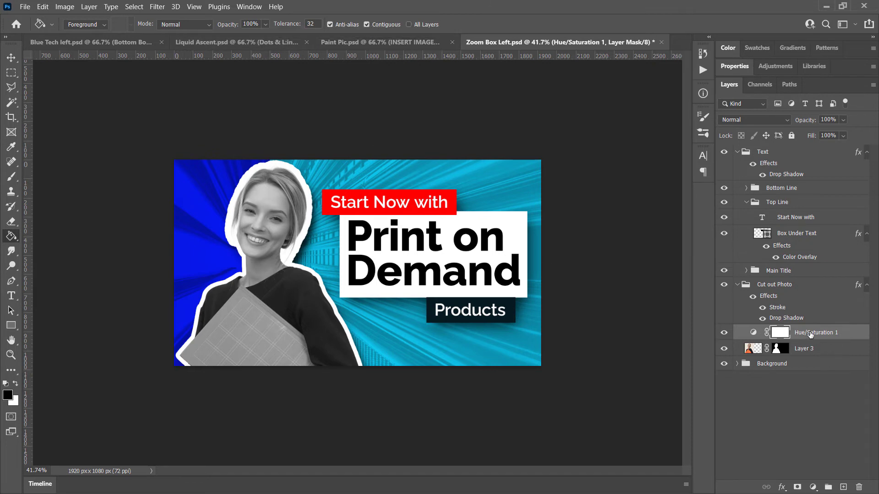
In Liquid Ascent.psd, expand the Text group and inspect the Box Around Title layer's shape and layer mask.
{"action": "left_click", "coordinate": [203, 42]}
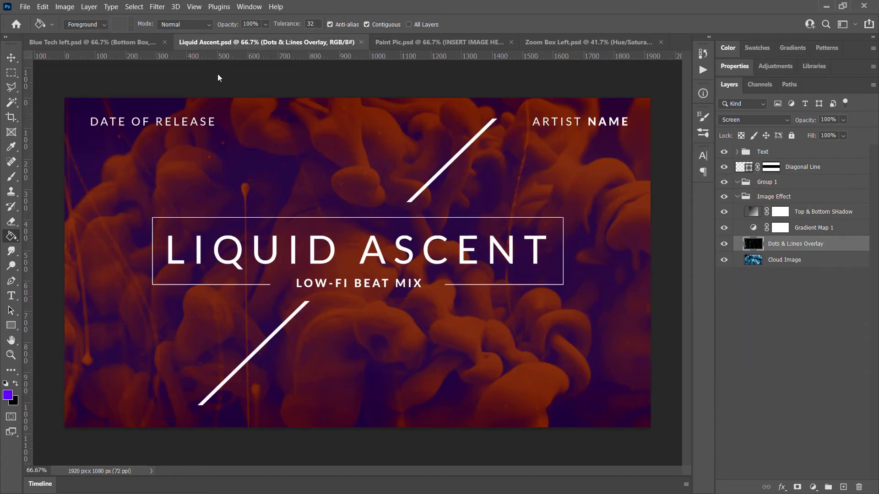
{"action": "left_click", "coordinate": [761, 182]}
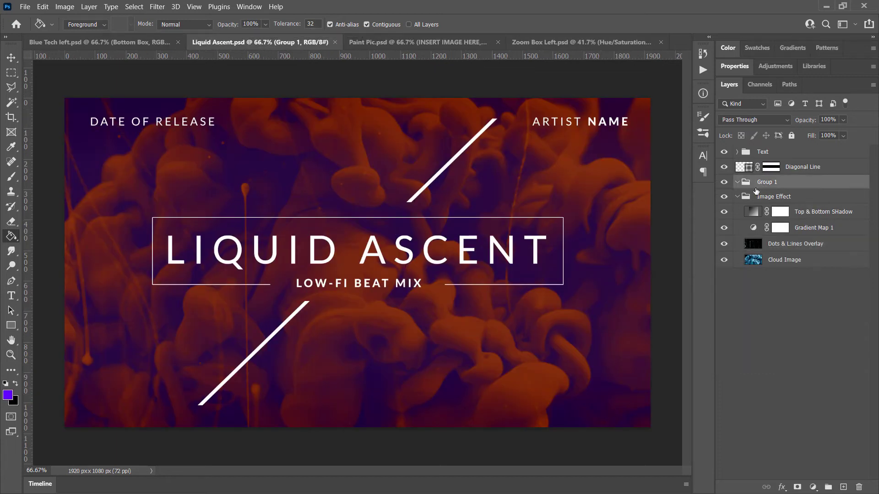
{"action": "left_click", "coordinate": [737, 152]}
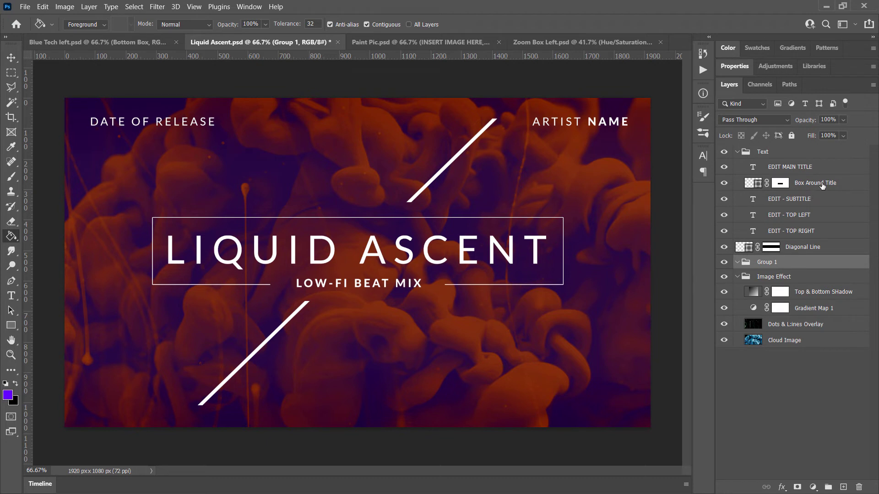
{"action": "left_click", "coordinate": [753, 185]}
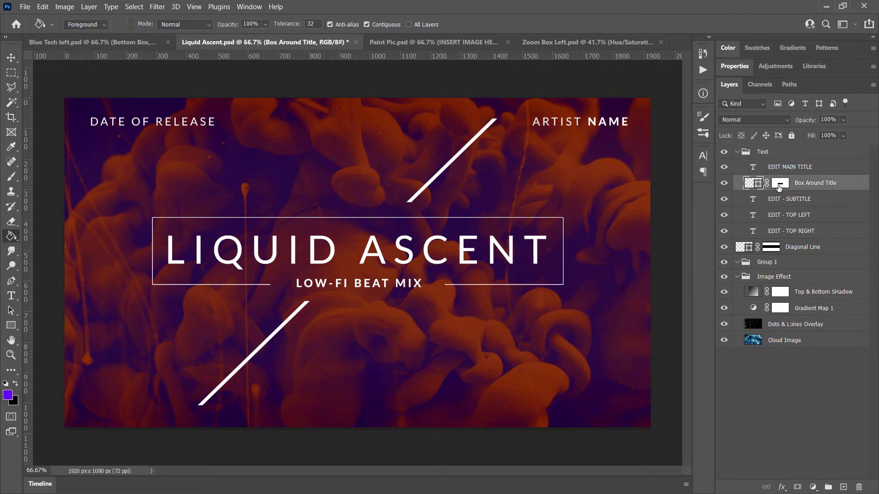
{"action": "left_click", "coordinate": [779, 187]}
{"action": "left_click", "coordinate": [756, 187]}
{"action": "left_click", "coordinate": [784, 185]}
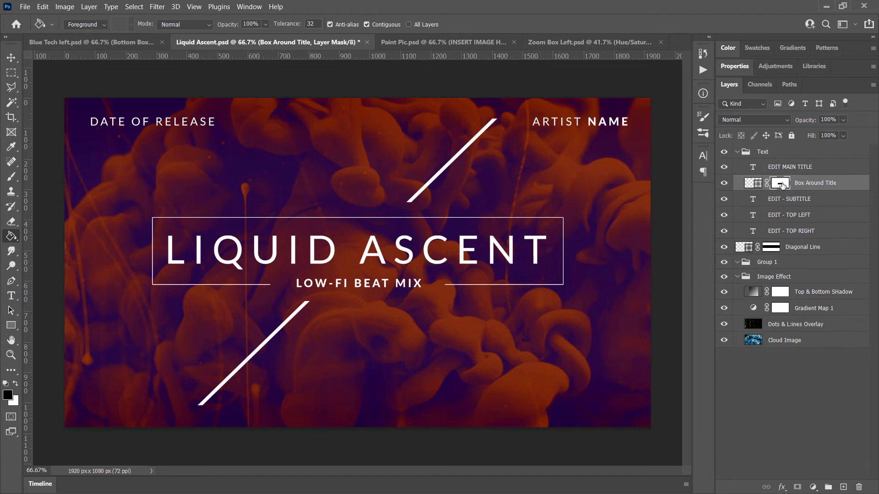
Try enlarging the Box Around Title layer with its mask still linked, and undo the transform.
{"action": "key", "text": "ctrl+t"}
{"action": "left_click_drag", "start_coordinate": [563, 251], "coordinate": [613, 251]}
{"action": "key", "text": "Return"}
{"action": "key", "text": "g"}
{"action": "key", "text": "ctrl+z"}
Unlink the Box Around Title mask from its shape, try scaling only the mask to about 129%, and undo the scaling.
{"action": "left_click", "coordinate": [767, 186]}
{"action": "key", "text": "ctrl+t"}
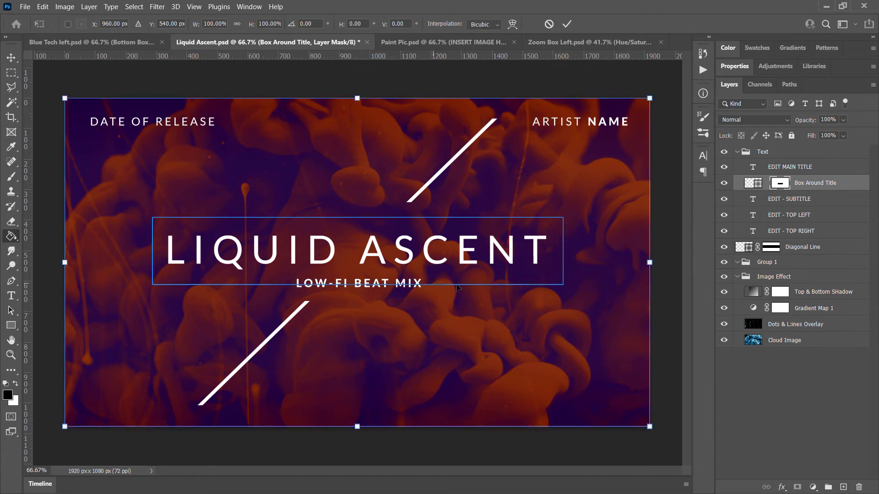
{"action": "left_click_drag", "start_coordinate": [649, 263], "coordinate": [687, 261]}
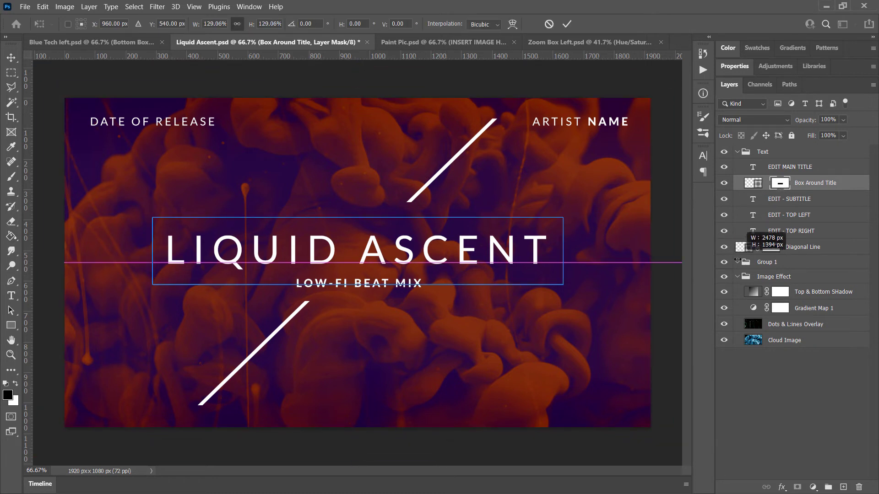
{"action": "key", "text": "Return"}
{"action": "key", "text": "g"}
{"action": "key", "text": "ctrl+z"}
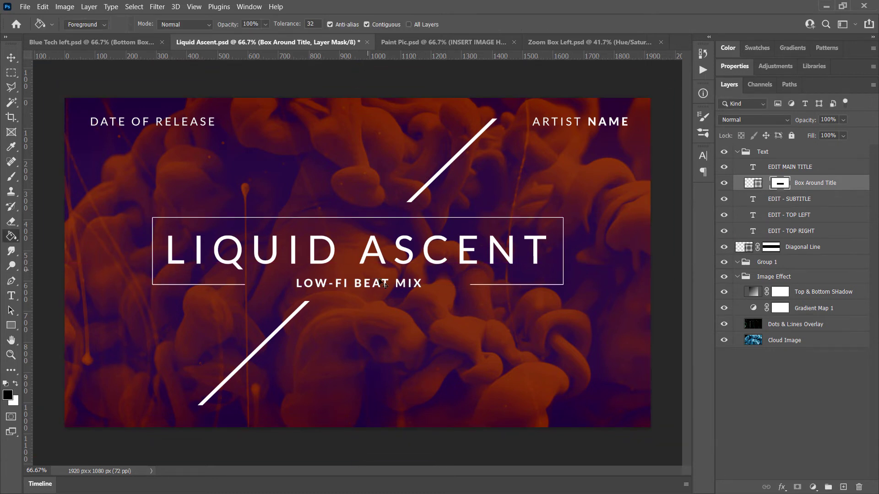
Enlarge only the Box Around Title shape proportionally from its centre, leaving more space around the LIQUID ASCENT title.
{"action": "left_click", "coordinate": [754, 184]}
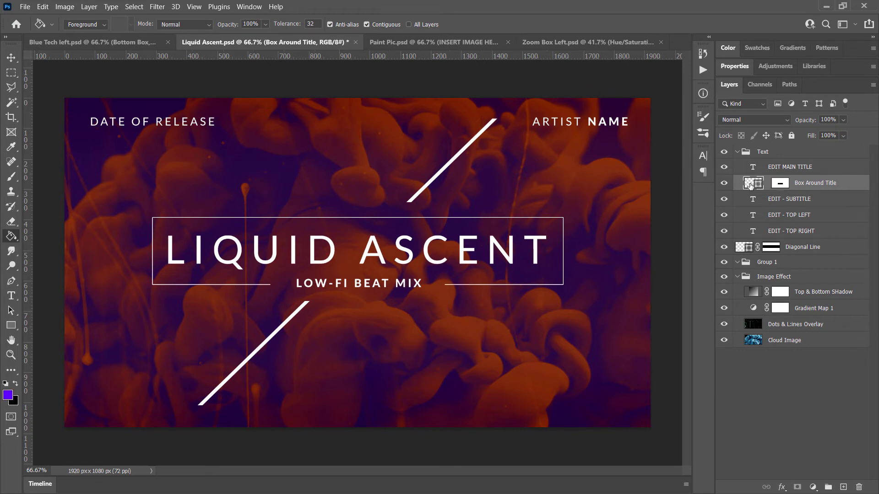
{"action": "key", "text": "ctrl+t"}
{"action": "left_click_drag", "start_coordinate": [564, 251], "coordinate": [602, 250]}
{"action": "key", "text": "Return"}
{"action": "key", "text": "g"}
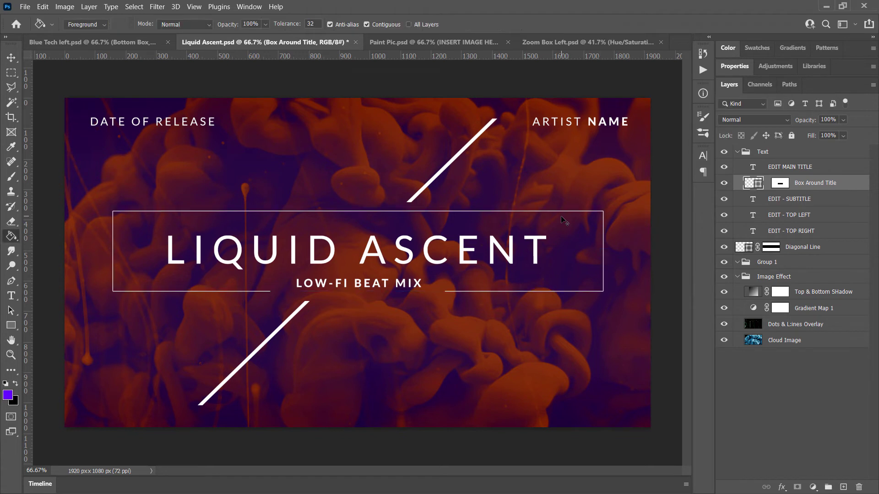
Undo the last enlargement of the Box Around Title shape.
{"action": "key", "text": "ctrl+z"}
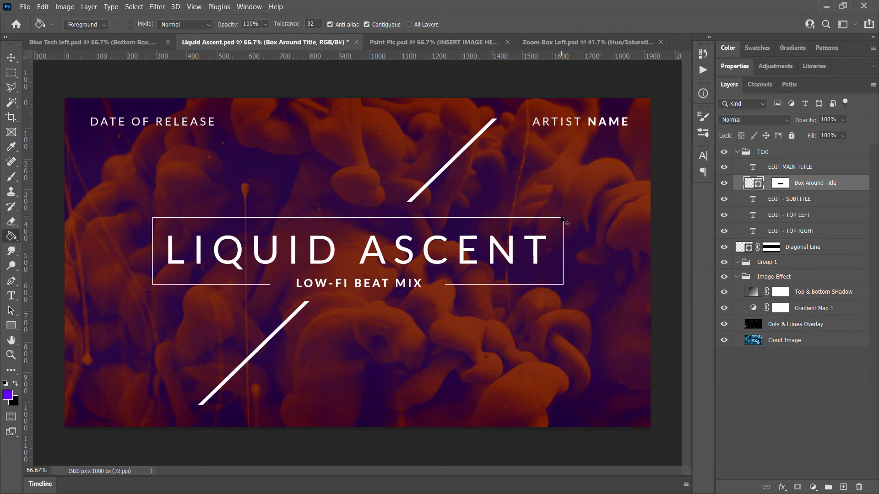
Examine what the Top & Bottom SHadow and Gradient Map 1 layers contribute by toggling each one's visibility off and back on.
{"action": "left_click", "coordinate": [816, 297]}
{"action": "left_click", "coordinate": [725, 292]}
{"action": "left_click", "coordinate": [725, 292]}
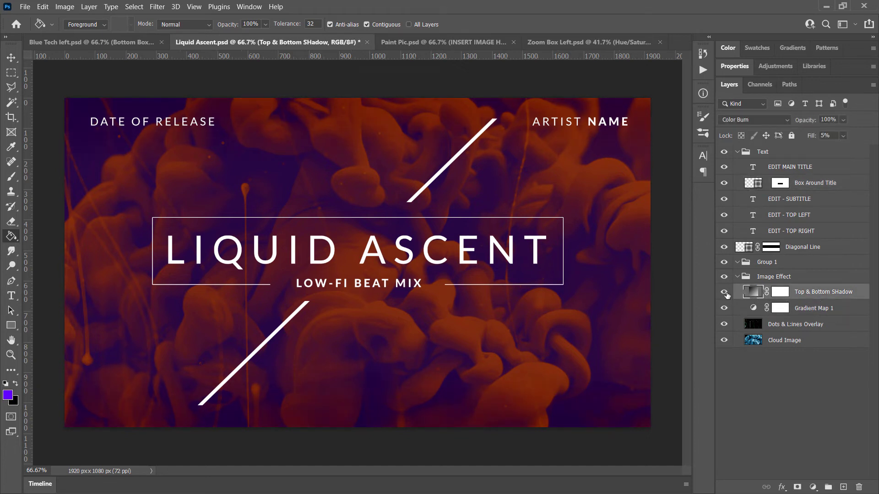
{"action": "left_click", "coordinate": [725, 292]}
{"action": "left_click", "coordinate": [724, 292]}
{"action": "left_click", "coordinate": [770, 309]}
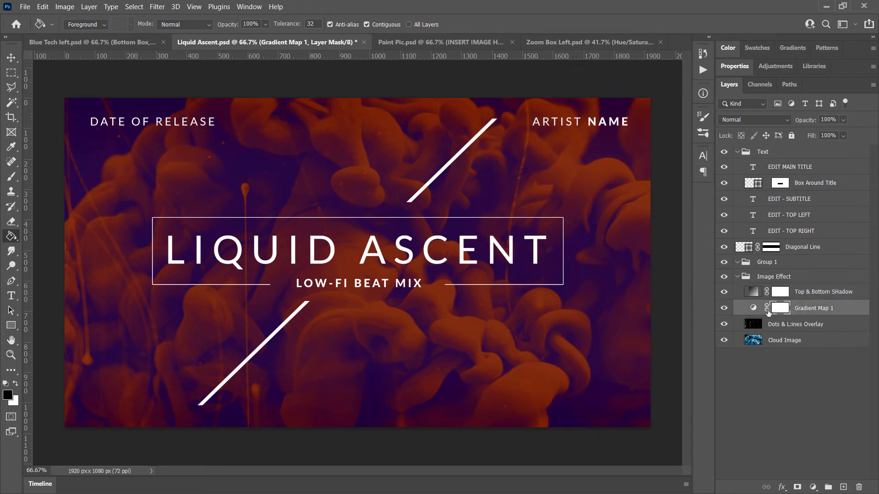
{"action": "left_click", "coordinate": [723, 310]}
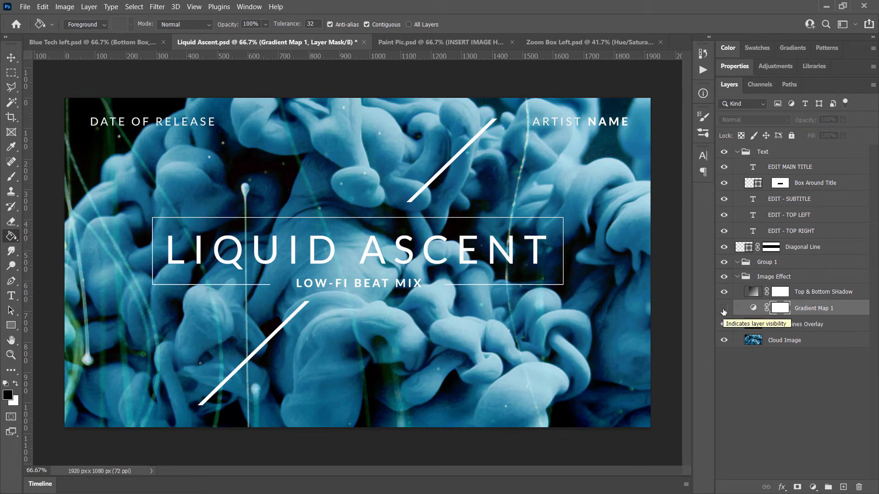
{"action": "left_click", "coordinate": [723, 310]}
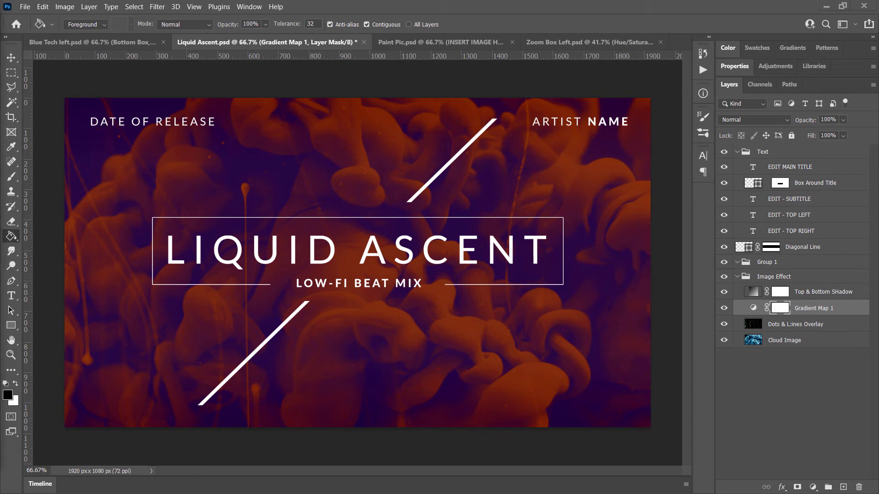
Paste the copied city photo directly above the Cloud Image layer, then enlarge and reposition it to cover the whole canvas.
{"action": "left_click", "coordinate": [794, 344]}
{"action": "key", "text": "ctrl+v"}
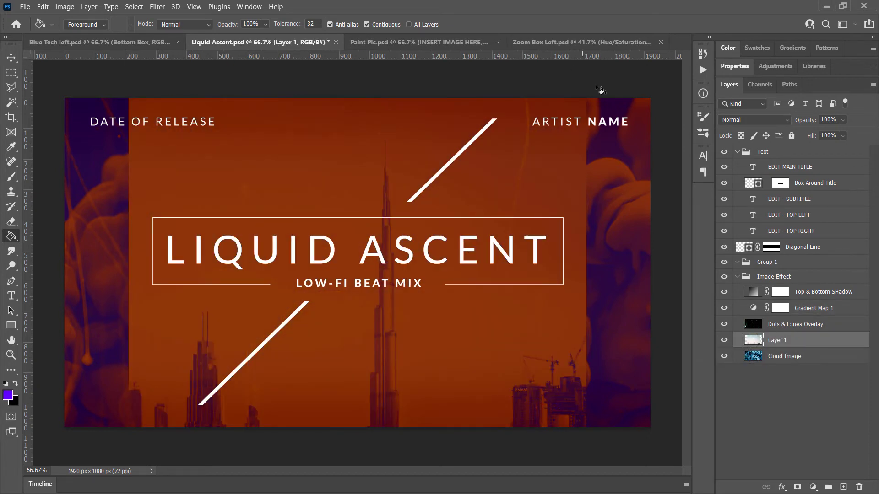
{"action": "key", "text": "ctrl+t"}
{"action": "left_click_drag", "start_coordinate": [585, 99], "coordinate": [753, 1]}
{"action": "left_click_drag", "start_coordinate": [471, 390], "coordinate": [426, 94]}
{"action": "left_click_drag", "start_coordinate": [427, 322], "coordinate": [432, 323]}
{"action": "key", "text": "Return"}
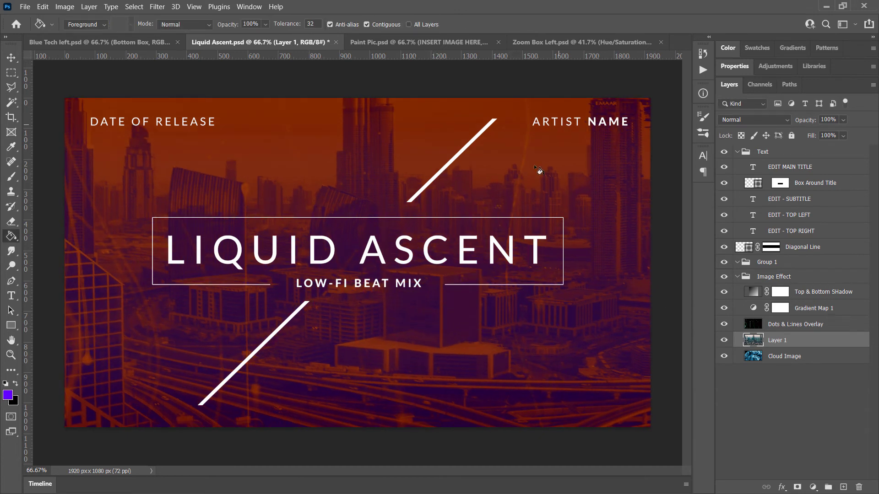
Hide the Dots & L:ines Overlay layer and compare the city photo with and without Gradient Map 1.
{"action": "left_click", "coordinate": [724, 326]}
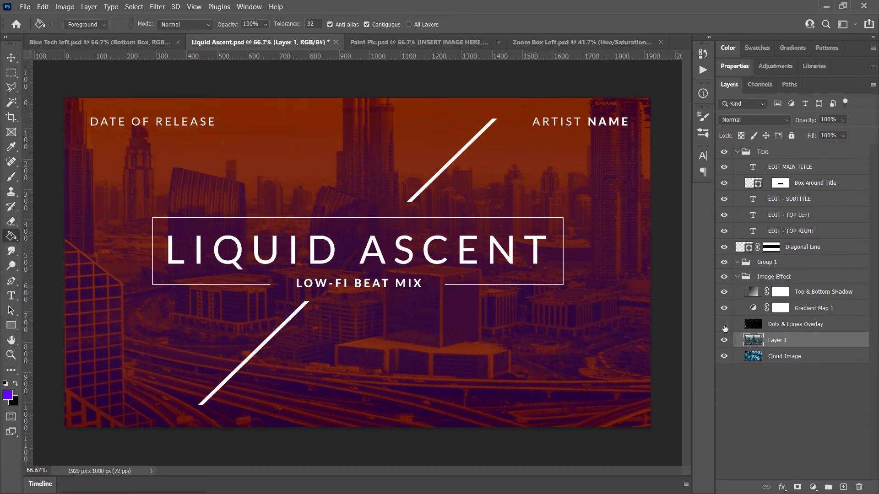
{"action": "left_click", "coordinate": [724, 326]}
{"action": "left_click", "coordinate": [724, 326]}
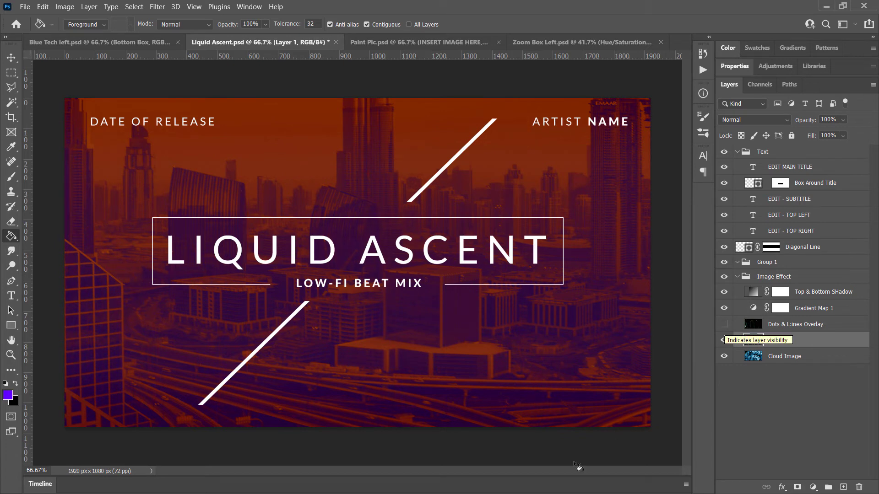
{"action": "left_click", "coordinate": [724, 309]}
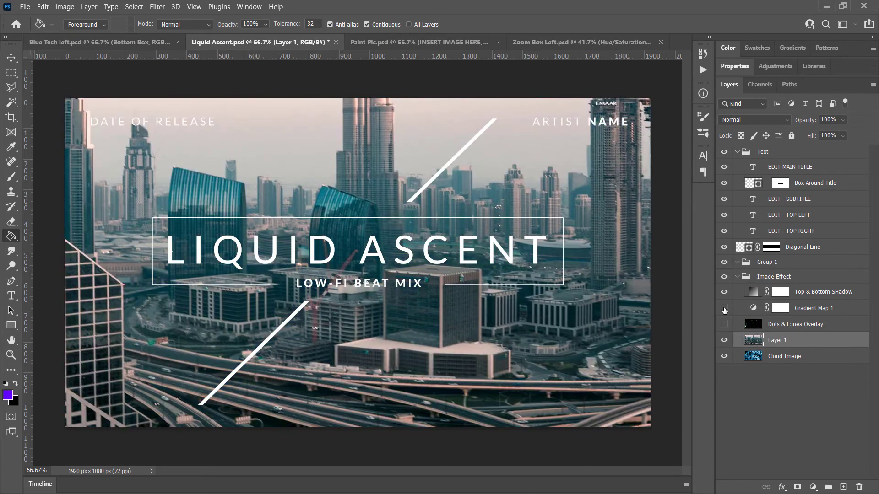
{"action": "left_click", "coordinate": [724, 310]}
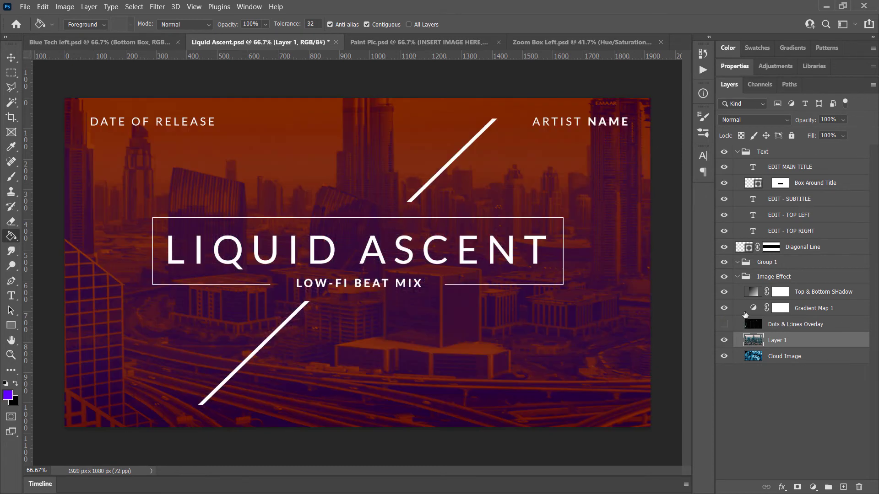
Open the Gradient Map 1 gradient for editing and remove its middle colour stop.
{"action": "double_click", "coordinate": [813, 307]}
{"action": "left_click", "coordinate": [850, 310]}
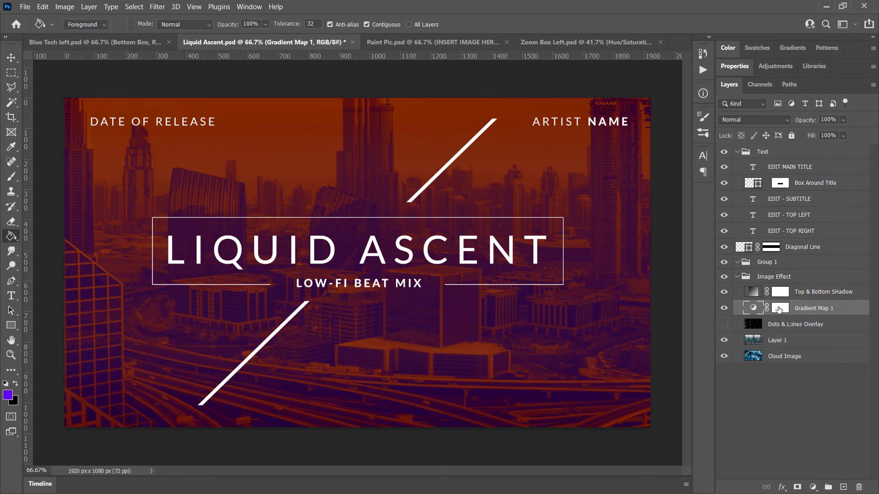
{"action": "double_click", "coordinate": [755, 310]}
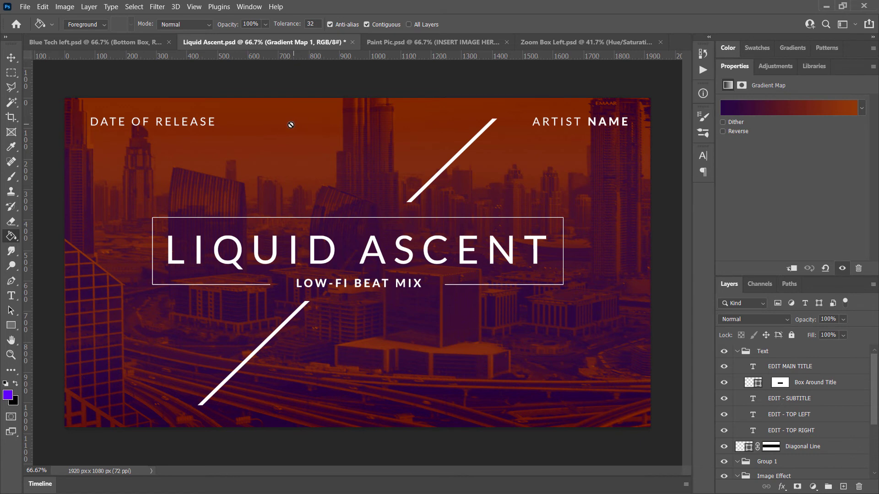
{"action": "left_click", "coordinate": [785, 112]}
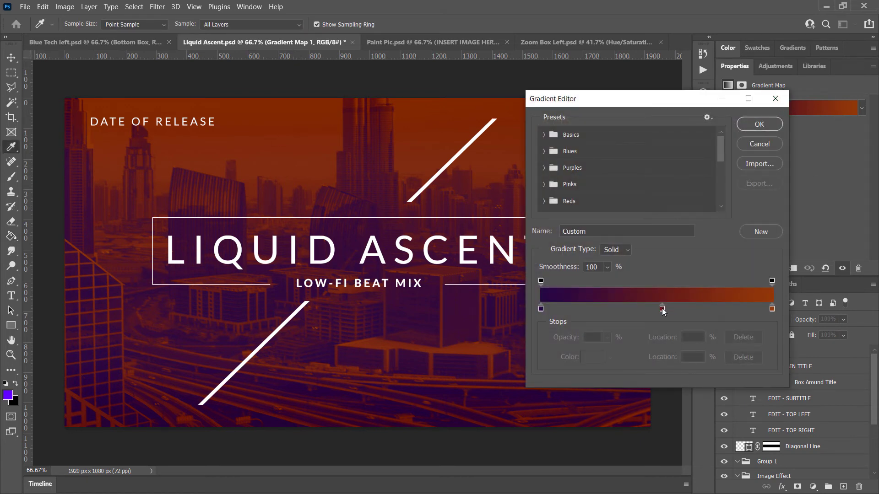
{"action": "left_click_drag", "start_coordinate": [663, 310], "coordinate": [661, 334]}
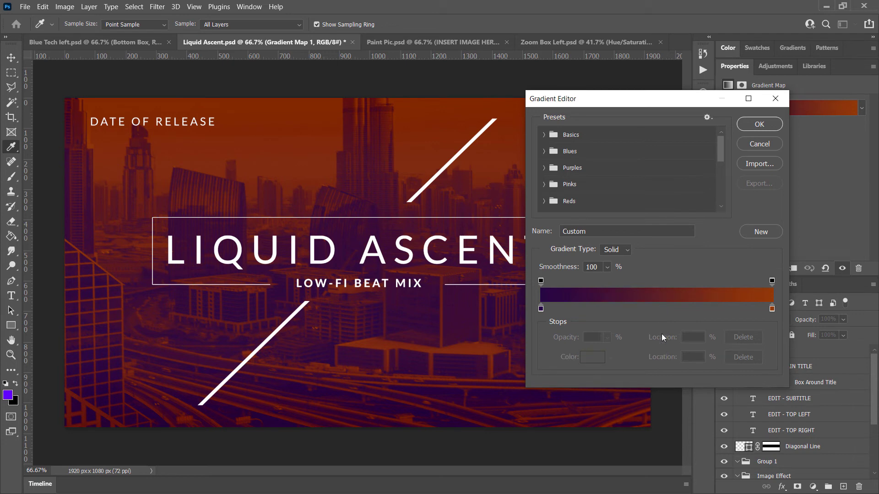
Set the gradient's colour stop at location 0% to dark green 1b4402.
{"action": "left_click", "coordinate": [541, 309]}
{"action": "left_click", "coordinate": [592, 357]}
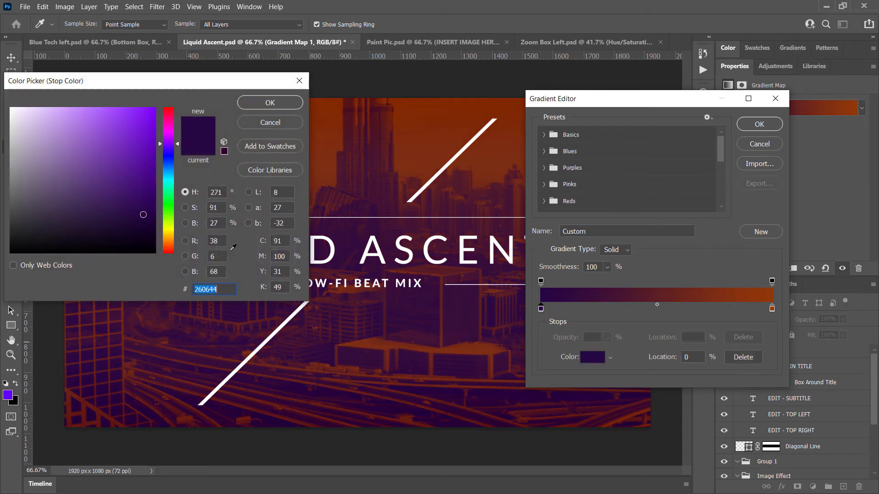
{"action": "left_click", "coordinate": [171, 217]}
{"action": "left_click_drag", "start_coordinate": [143, 215], "coordinate": [155, 240]}
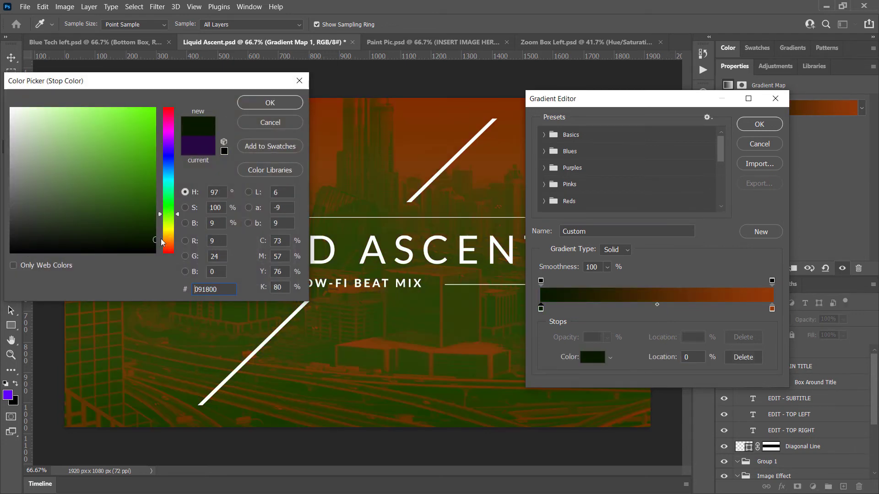
{"action": "type", "text": "1b4402"}
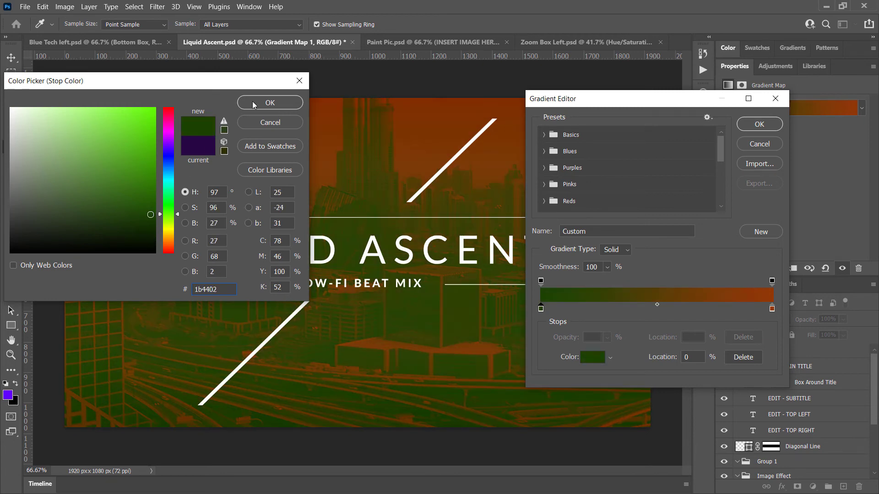
{"action": "left_click", "coordinate": [248, 103]}
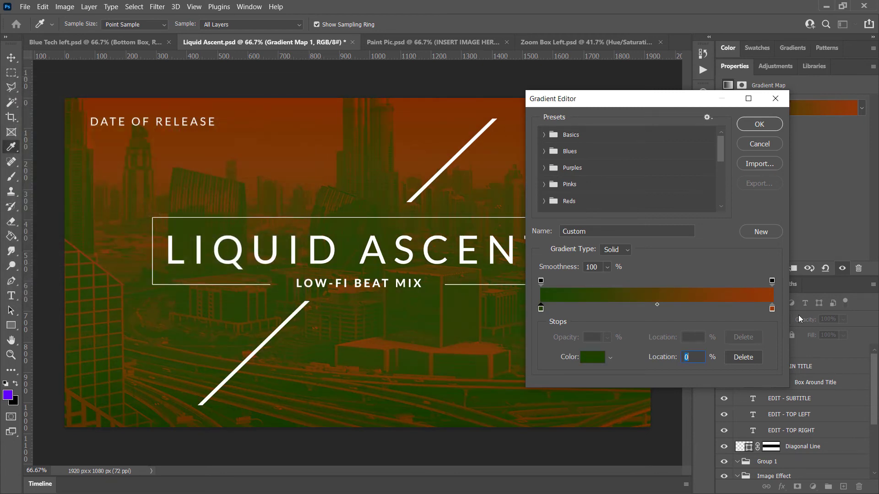
Try yellow ffea00 for the gradient's colour stop at location 100%, and set it to bright blue 00ccff.
{"action": "left_click", "coordinate": [772, 309]}
{"action": "left_click", "coordinate": [591, 357]}
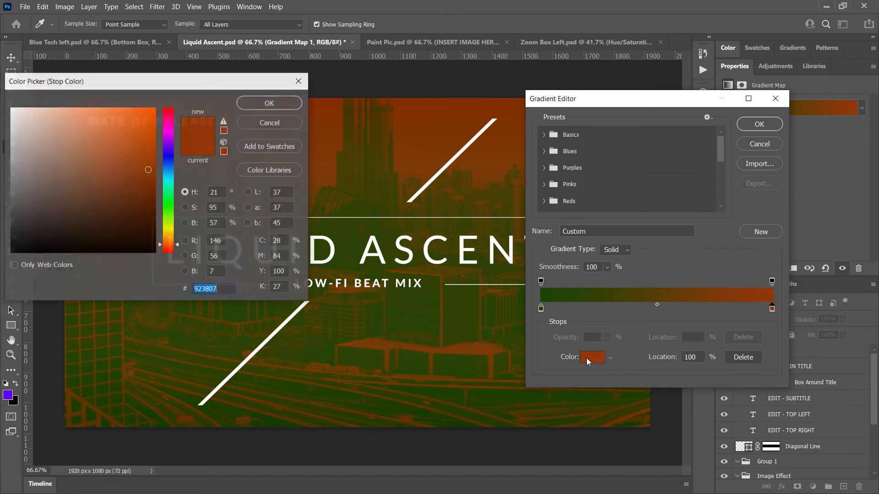
{"action": "left_click", "coordinate": [169, 232]}
{"action": "type", "text": "ffea00"}
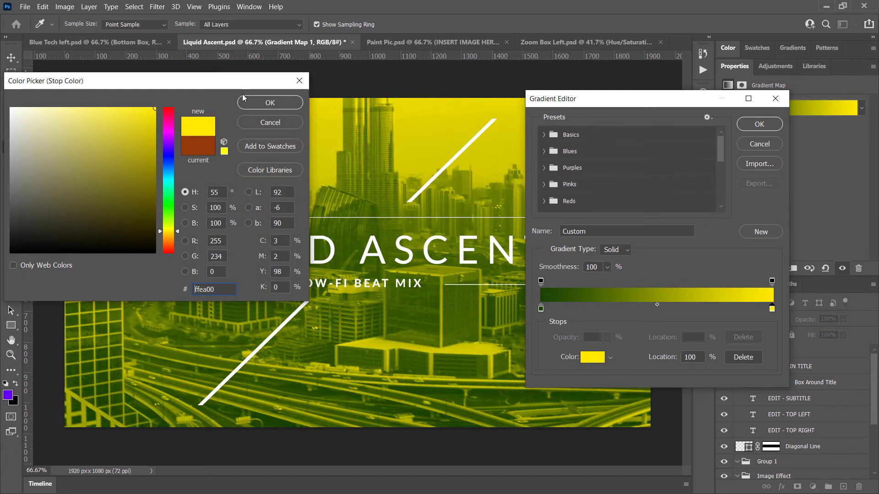
{"action": "left_click", "coordinate": [169, 176]}
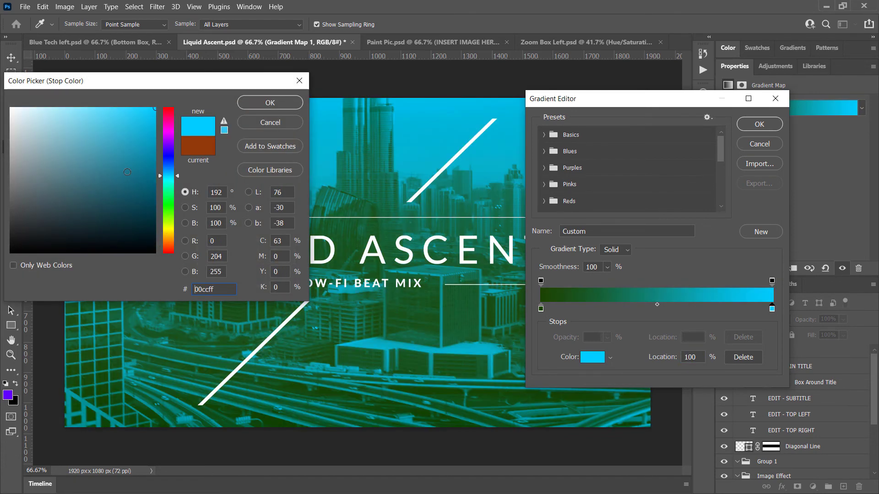
{"action": "left_click", "coordinate": [269, 103]}
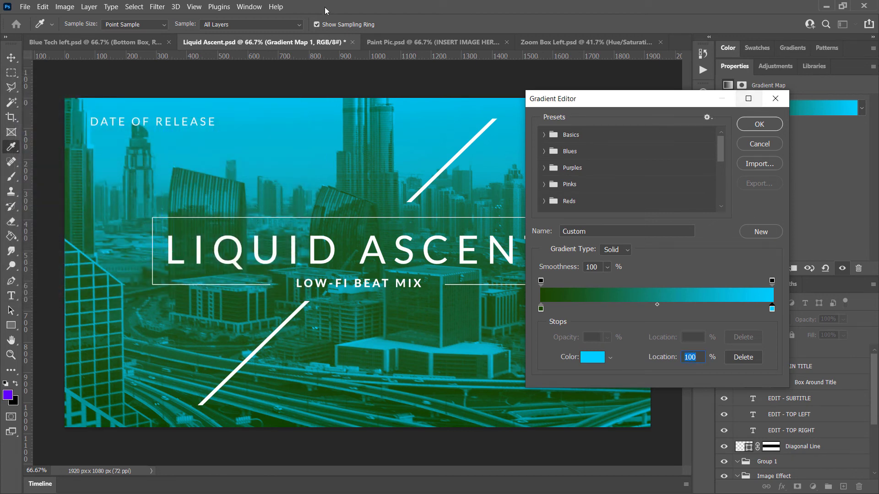
Try several presets from the Blues gradient group and apply the purple-to-blue Blue_24 gradient to Gradient Map 1.
{"action": "left_click", "coordinate": [544, 151]}
{"action": "left_click", "coordinate": [596, 191]}
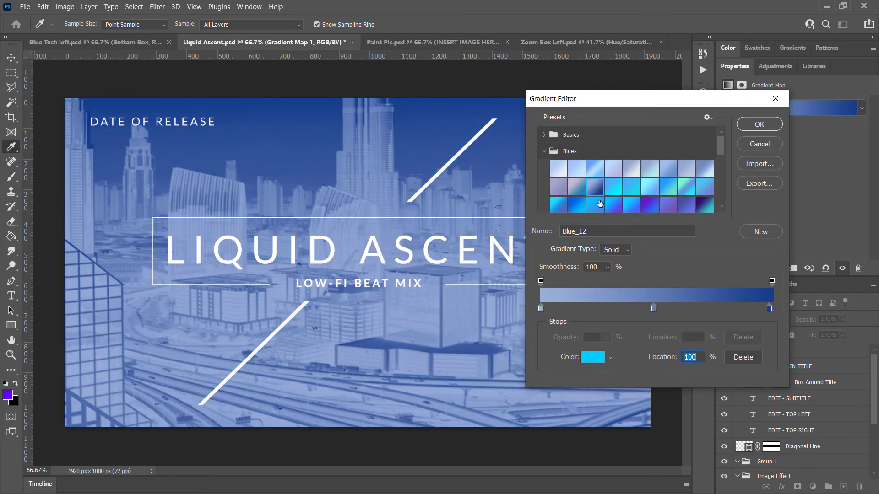
{"action": "left_click", "coordinate": [600, 204]}
{"action": "left_click", "coordinate": [655, 206]}
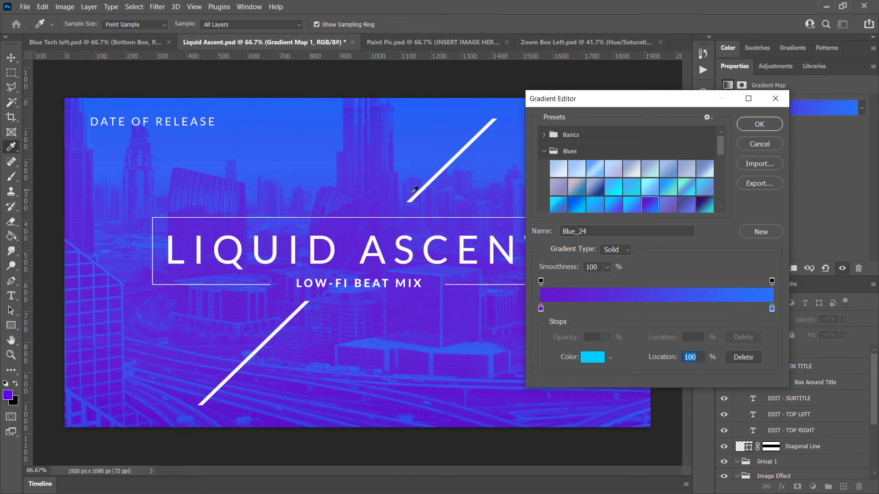
{"action": "left_click", "coordinate": [705, 207]}
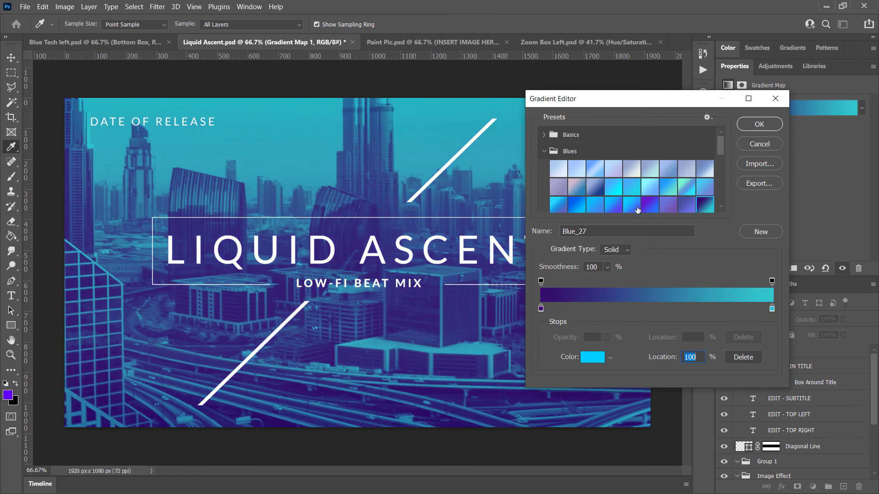
{"action": "left_click", "coordinate": [645, 210]}
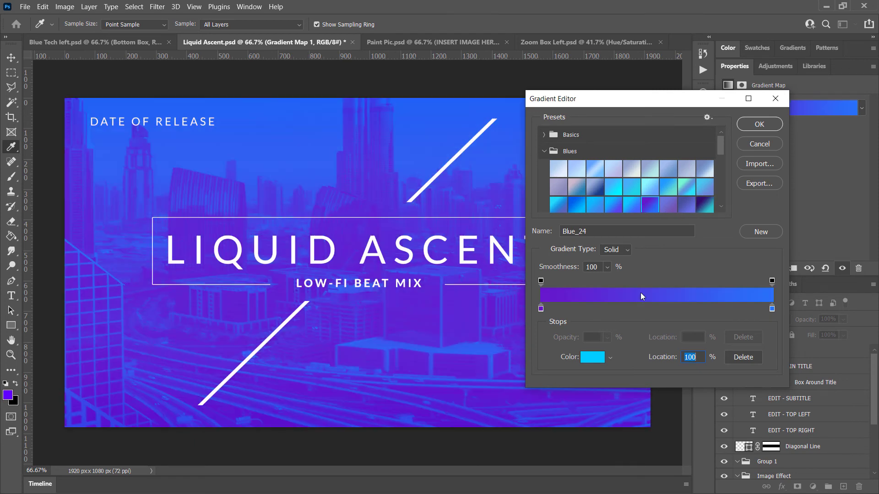
{"action": "left_click", "coordinate": [748, 125]}
{"action": "key", "text": "g"}
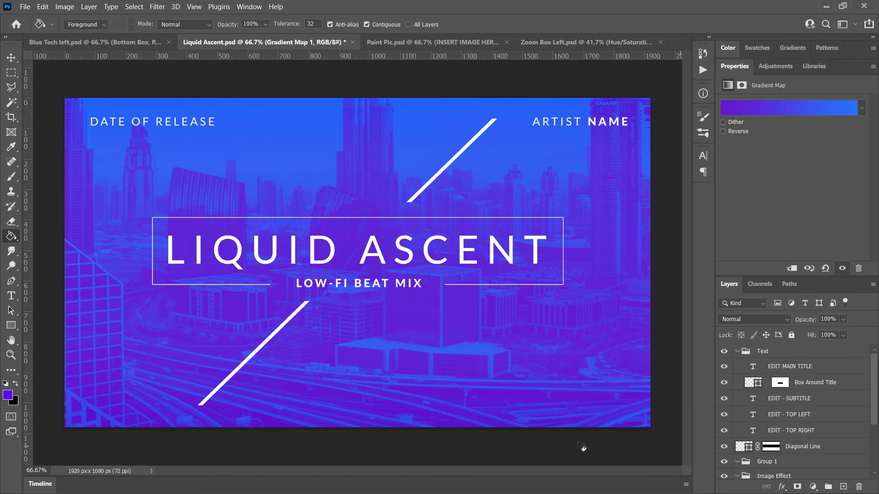
{"action": "scroll", "coordinate": [754, 448], "scroll_direction": "down", "scroll_amount": 4}
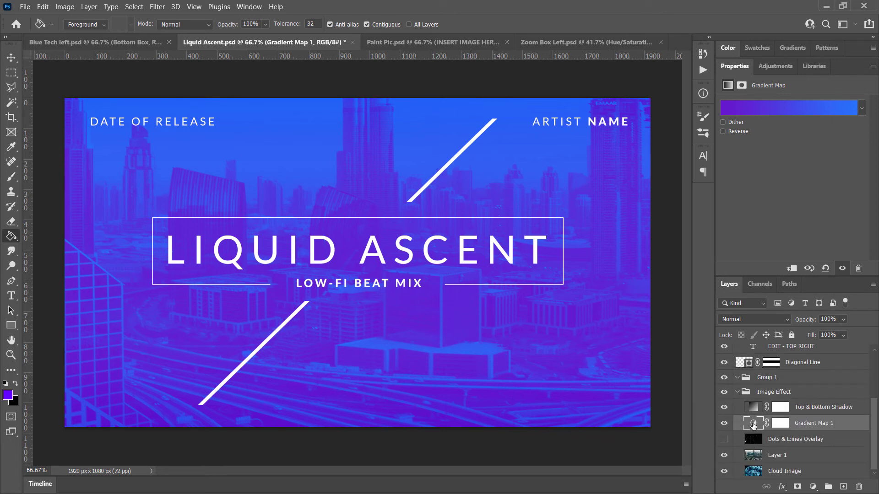
In Zoom Box Left.psd, set the Hue/Saturation 1 adjustment on the cut-out photo to hue -112 and saturation +47.
{"action": "left_click", "coordinate": [562, 41]}
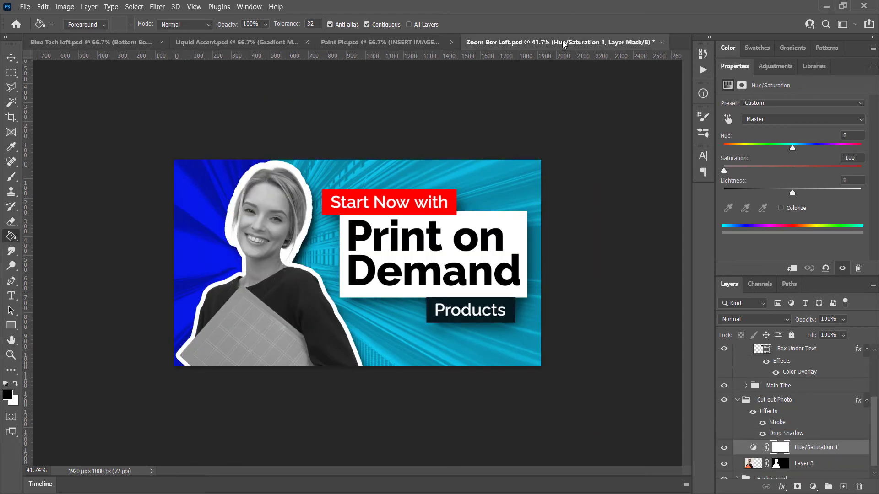
{"action": "scroll", "coordinate": [826, 452], "scroll_direction": "down", "scroll_amount": 1}
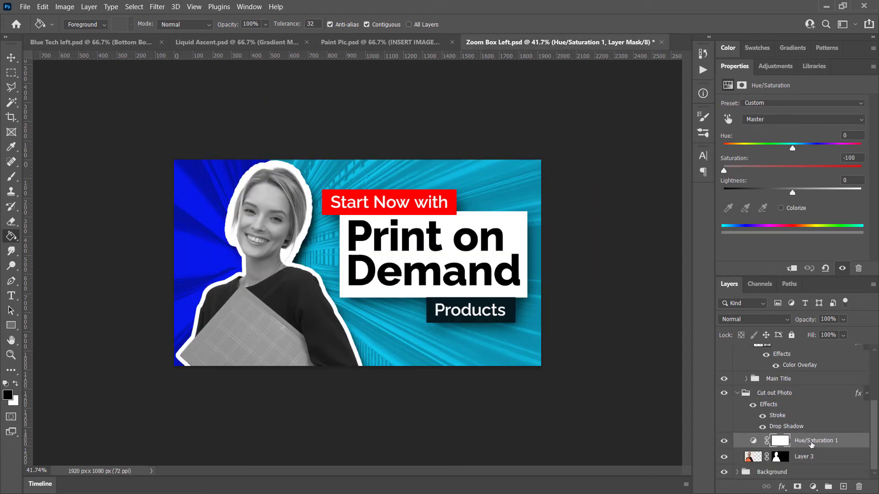
{"action": "left_click", "coordinate": [752, 441]}
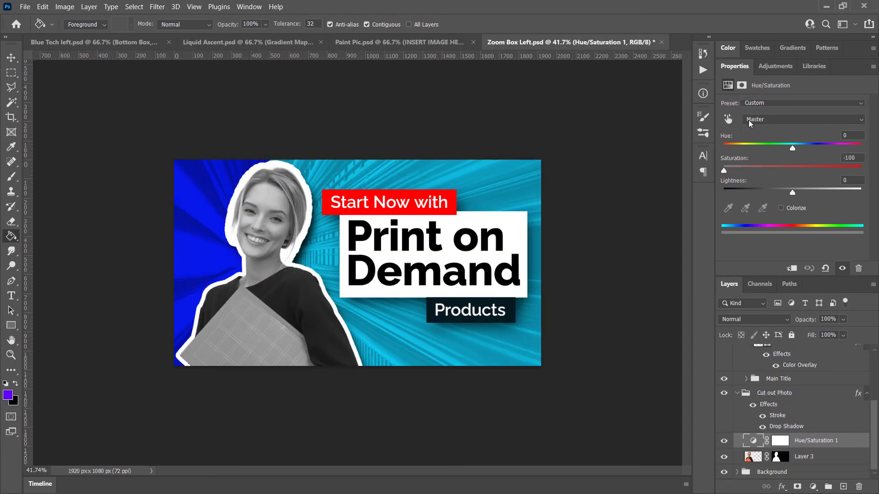
{"action": "left_click_drag", "start_coordinate": [725, 173], "coordinate": [743, 151]}
{"action": "left_click_drag", "start_coordinate": [793, 171], "coordinate": [824, 171]}
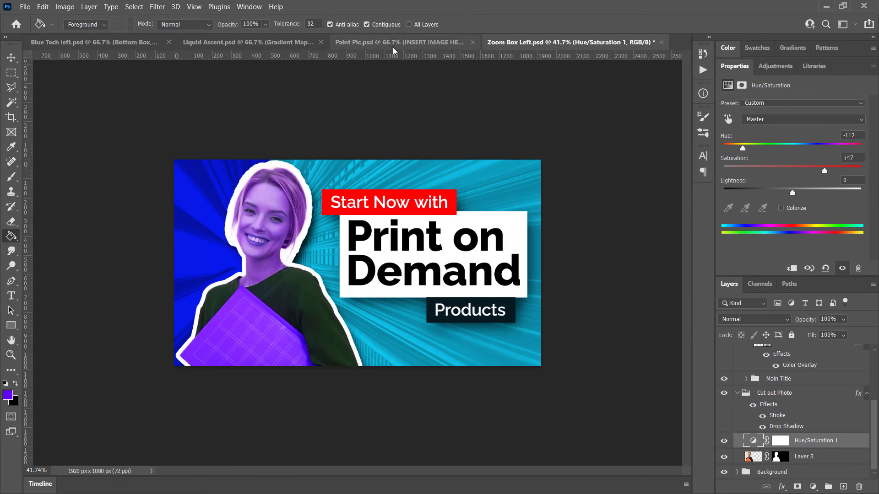
Switch to Paint Pic.psd and collapse the layer properties to show its complete layer stack.
{"action": "left_click", "coordinate": [409, 41]}
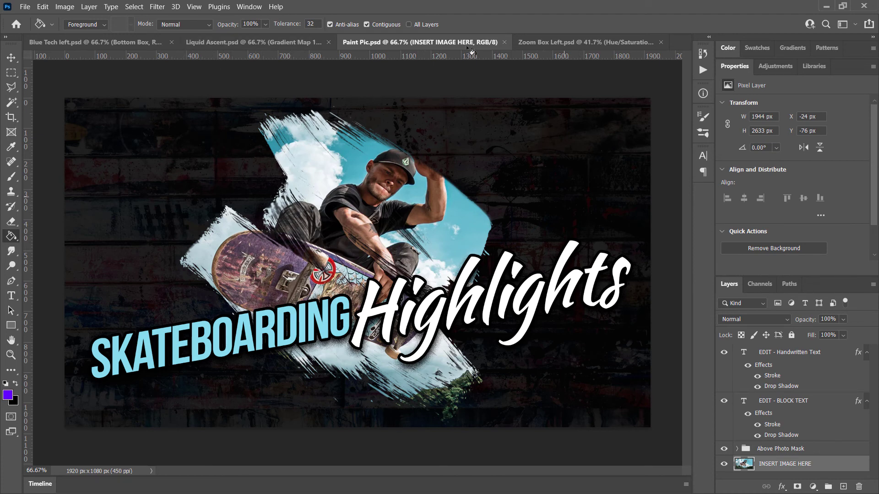
{"action": "double_click", "coordinate": [735, 69]}
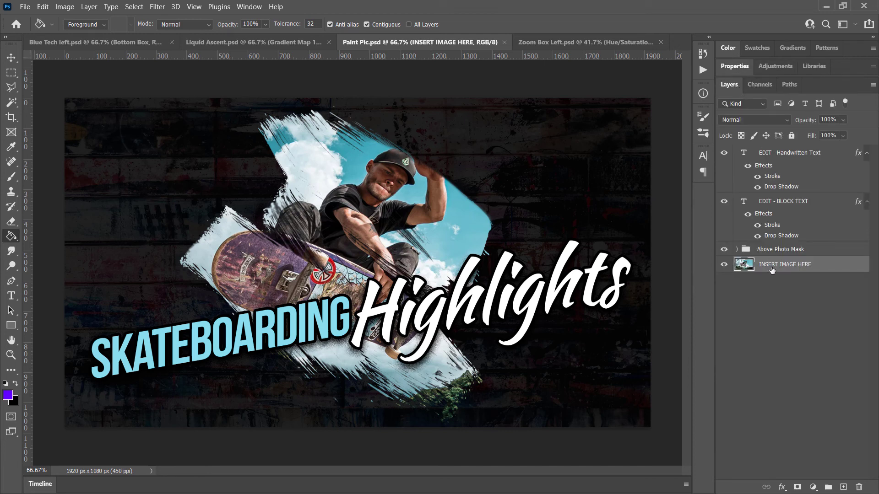
Toggle the visibility of the INSERT IMAGE HERE layer and the Above Photo Mask group to examine what each contributes.
{"action": "left_click", "coordinate": [724, 265]}
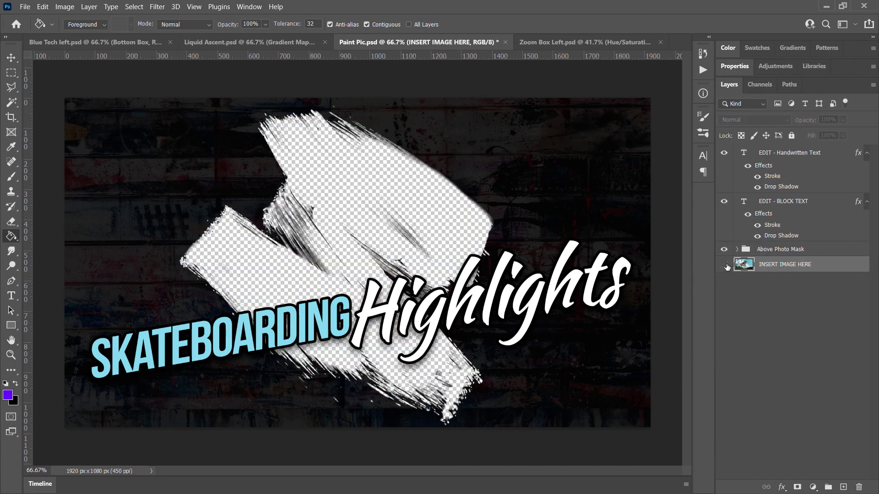
{"action": "left_click", "coordinate": [725, 265]}
{"action": "left_click", "coordinate": [723, 251]}
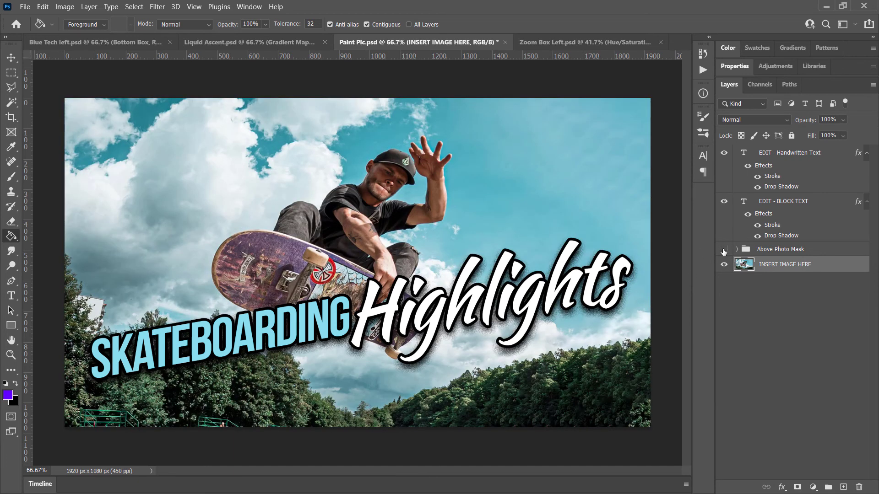
{"action": "left_click", "coordinate": [724, 250]}
{"action": "left_click", "coordinate": [726, 254]}
{"action": "left_click", "coordinate": [725, 251]}
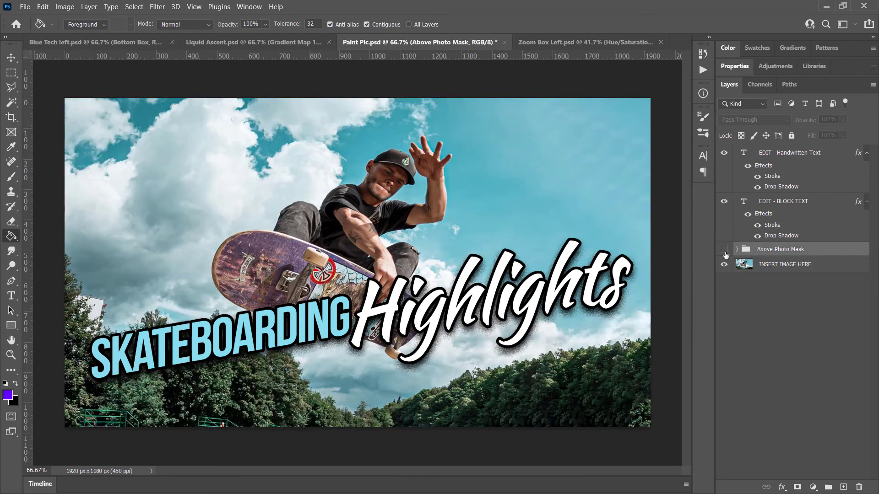
{"action": "left_click", "coordinate": [724, 251]}
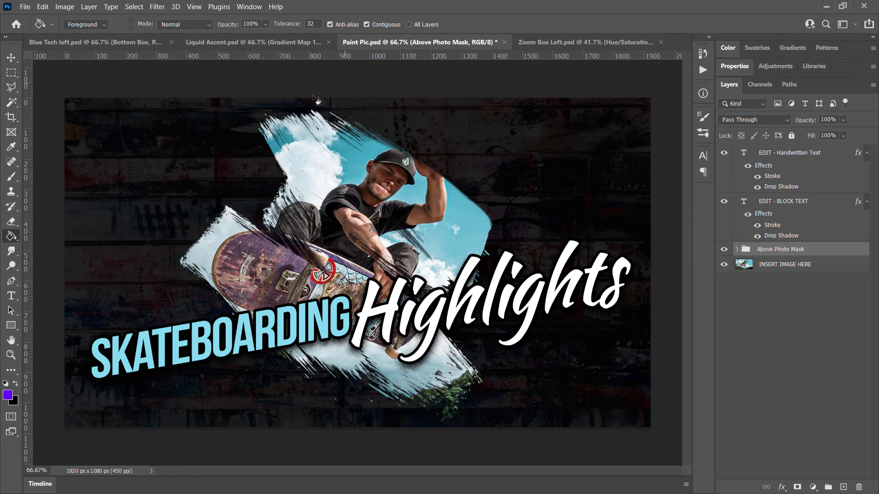
Expand the Above Photo Mask group, compare the design with and without the Paint Mask layer, and leave that layer hidden.
{"action": "left_click", "coordinate": [736, 249]}
{"action": "left_click", "coordinate": [736, 249]}
{"action": "left_click", "coordinate": [738, 250]}
{"action": "left_click", "coordinate": [736, 265]}
{"action": "left_click", "coordinate": [724, 264]}
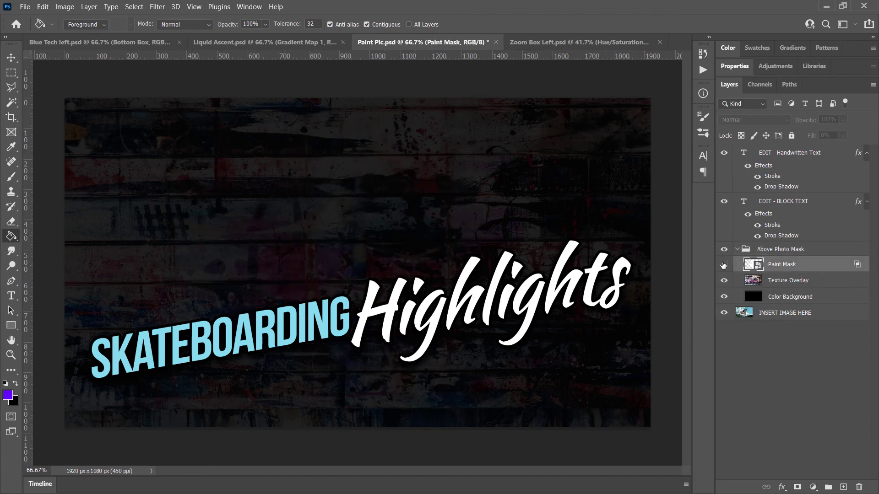
{"action": "left_click", "coordinate": [724, 265]}
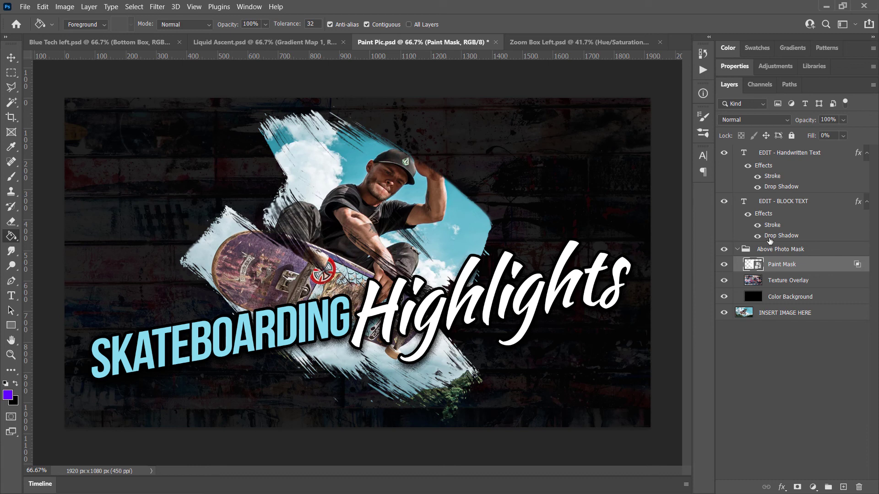
{"action": "left_click", "coordinate": [724, 265]}
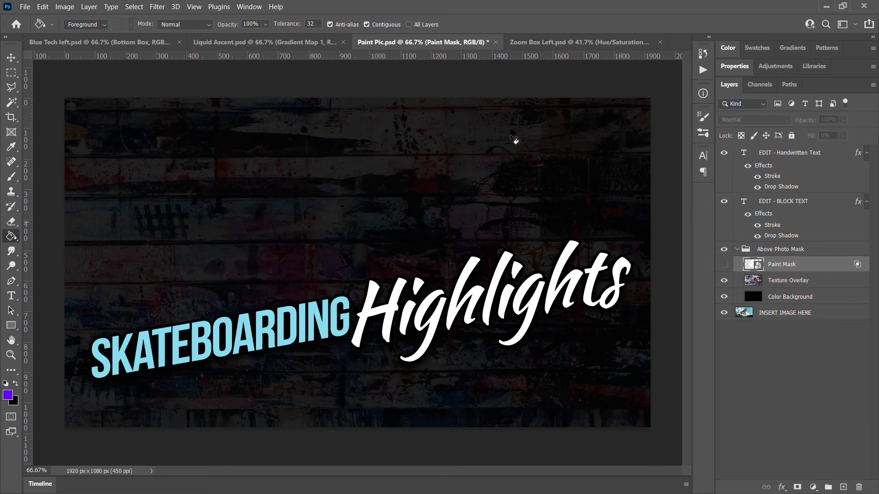
Toggle the Color Background layer off and on, and raise the Texture Overlay layer's fill to 45%.
{"action": "left_click", "coordinate": [773, 281]}
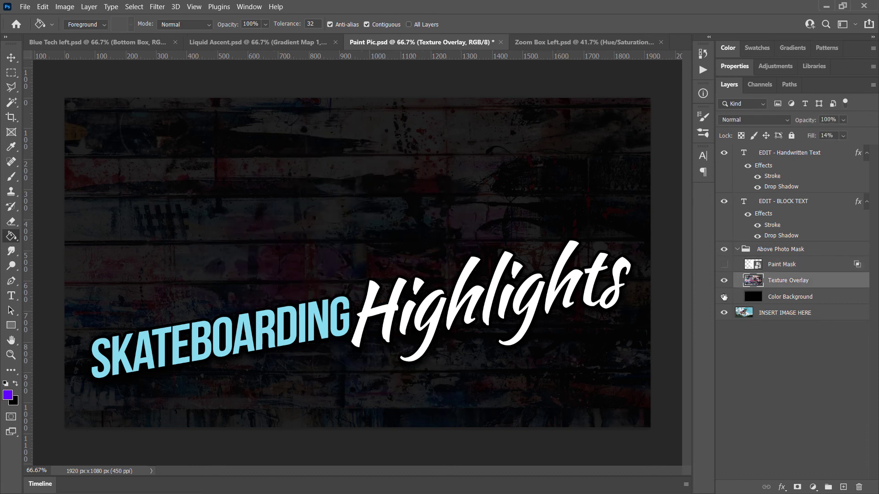
{"action": "left_click", "coordinate": [724, 298]}
{"action": "left_click", "coordinate": [724, 297]}
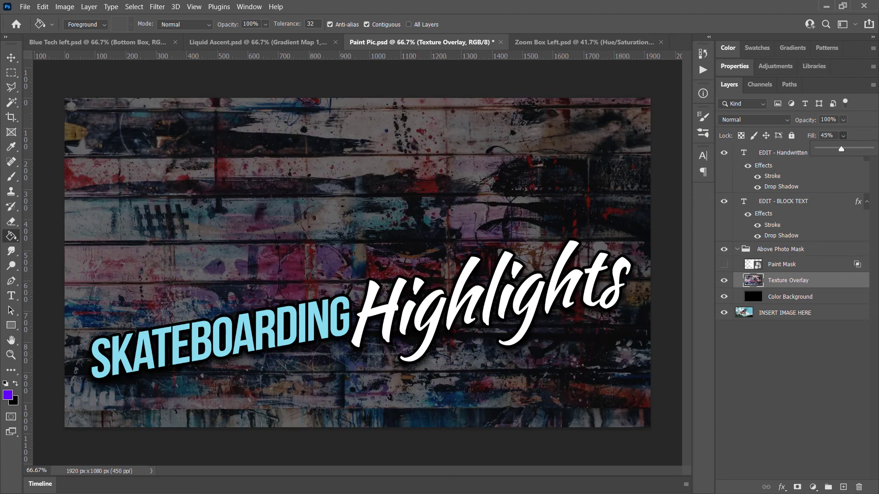
Paste the copied city photo directly above the Texture Overlay layer and enlarge it to cover the whole canvas.
{"action": "left_click", "coordinate": [780, 266]}
{"action": "left_click", "coordinate": [794, 286]}
{"action": "key", "text": "ctrl+v"}
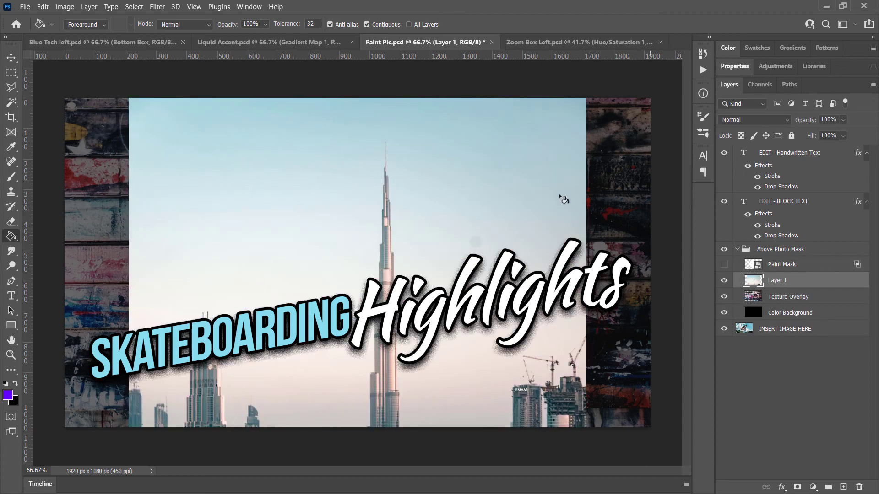
{"action": "key", "text": "ctrl+t"}
{"action": "left_click_drag", "start_coordinate": [585, 98], "coordinate": [522, 44]}
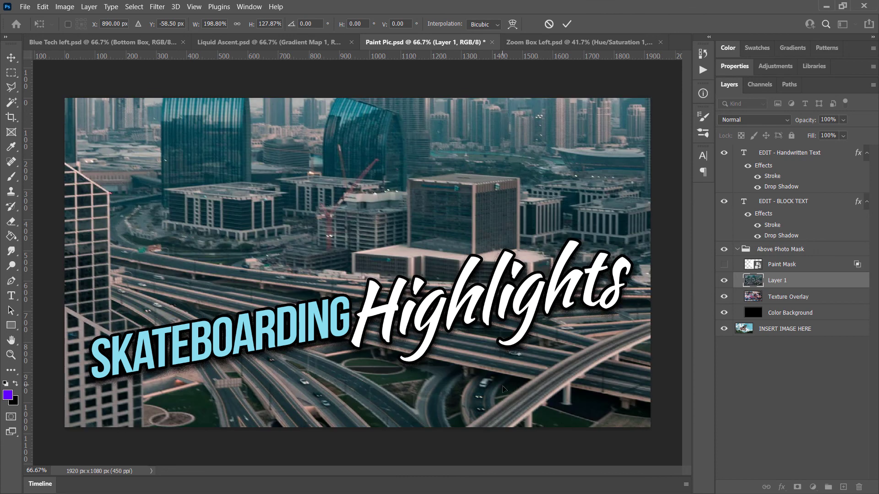
{"action": "key", "text": "g"}
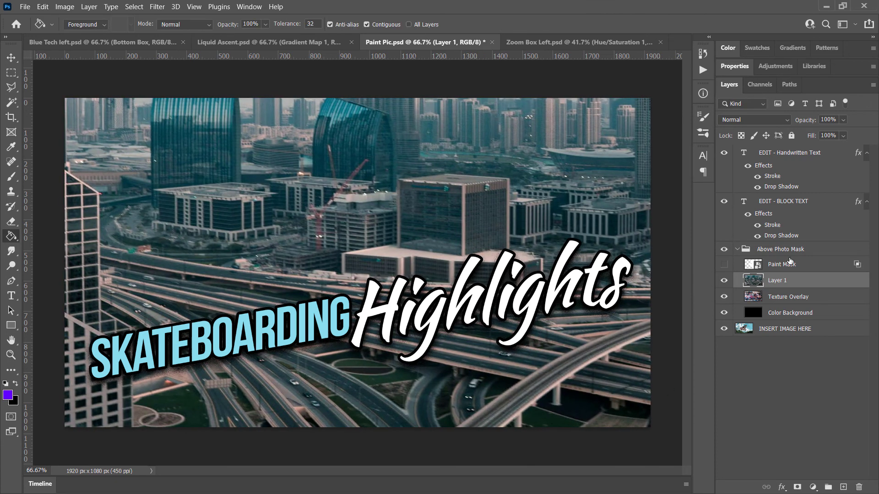
Show the Paint Mask layer again and enlarge it to 107.10% width and 110.01% height.
{"action": "left_click", "coordinate": [724, 265]}
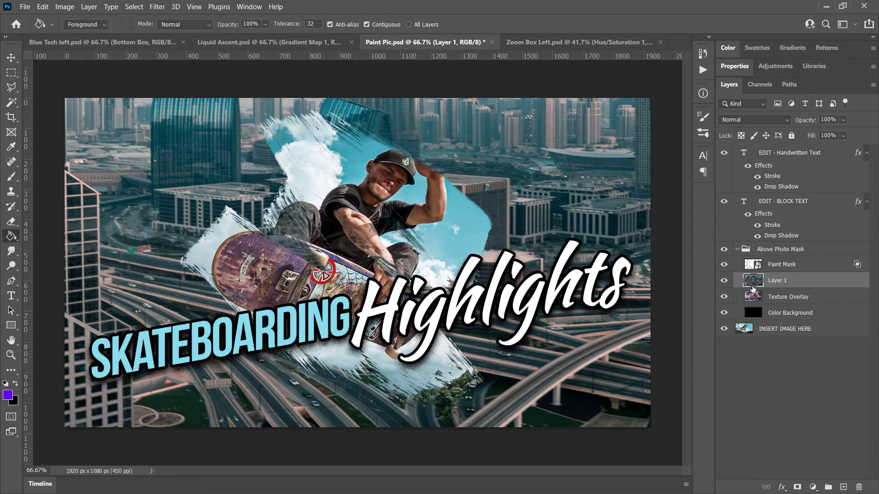
{"action": "left_click", "coordinate": [786, 265]}
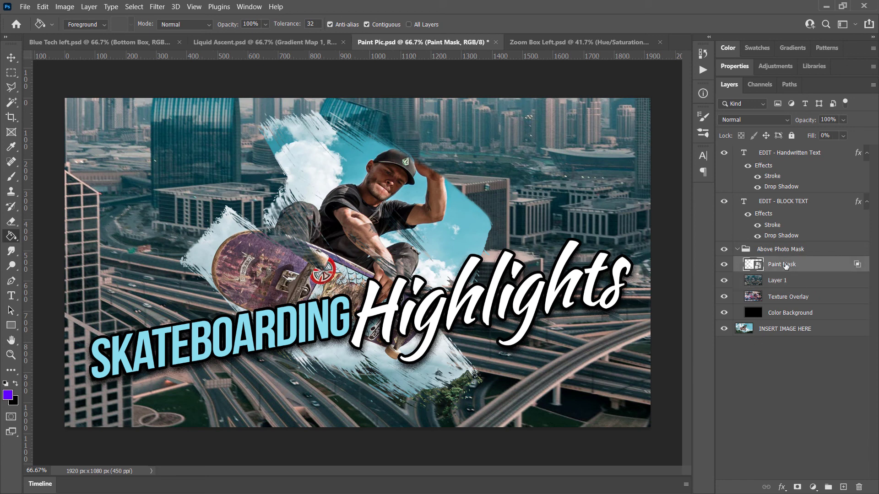
{"action": "key", "text": "ctrl+t"}
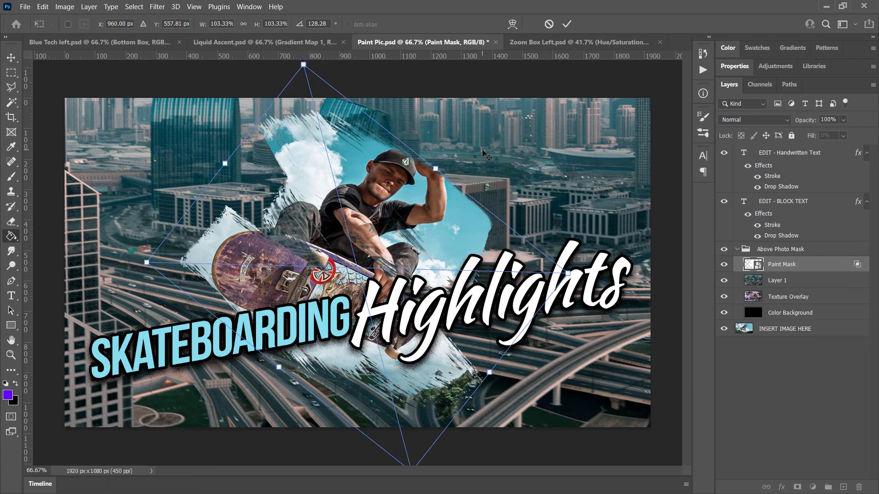
{"action": "mouse_move", "coordinate": [568, 273]}
{"action": "left_mouse_down"}
{"action": "mouse_move", "coordinate": [631, 278]}
{"action": "mouse_move", "coordinate": [649, 258]}
{"action": "mouse_move", "coordinate": [580, 271]}
{"action": "left_mouse_up"}
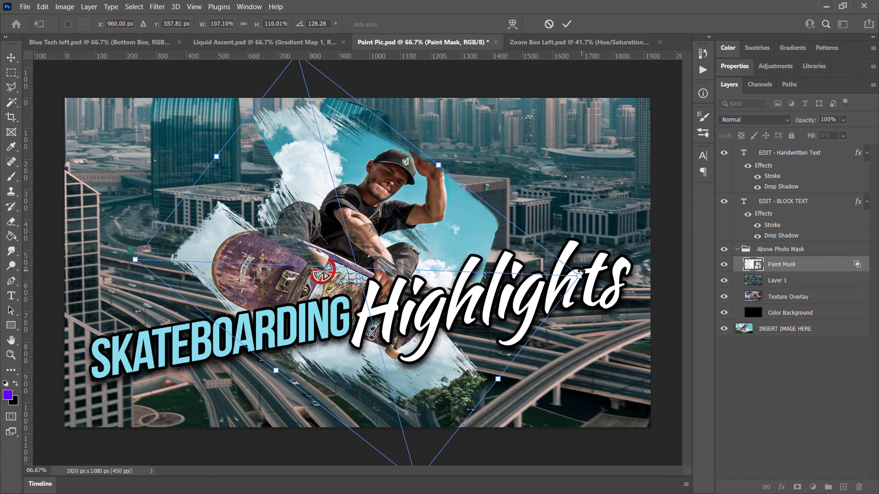
{"action": "key", "text": "Return"}
{"action": "key", "text": "g"}
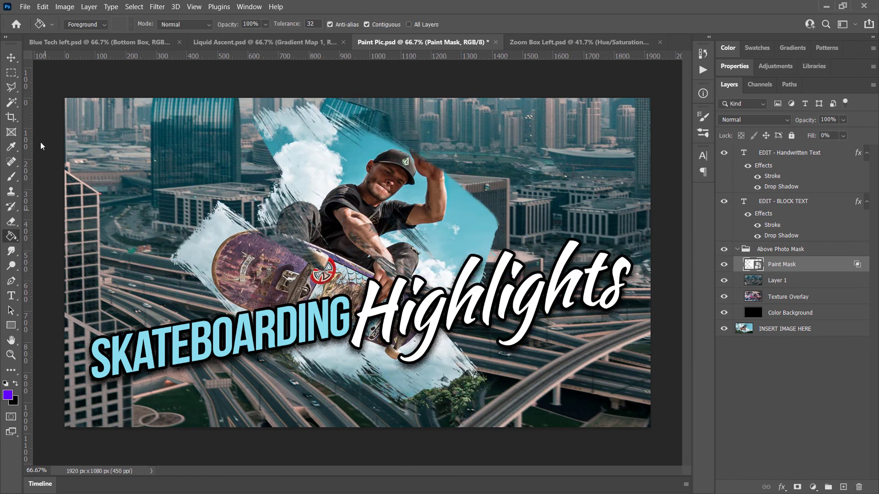
Examine the Paint Mask layer's blending options, including its knockout setting, and close them without changes.
{"action": "double_click", "coordinate": [856, 267]}
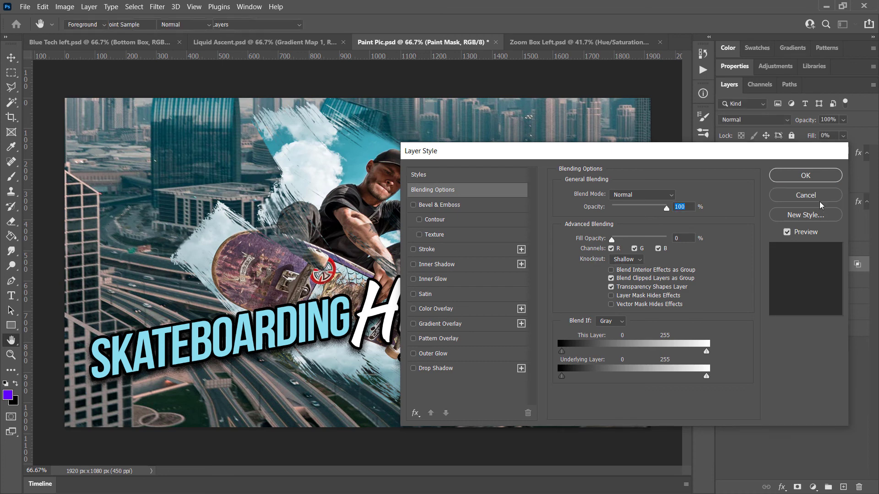
{"action": "left_click", "coordinate": [805, 195]}
Paste the portrait photo directly above the INSERT IMAGE HERE layer and move it so the man's face fills the paint-stroke opening.
{"action": "left_click", "coordinate": [792, 329]}
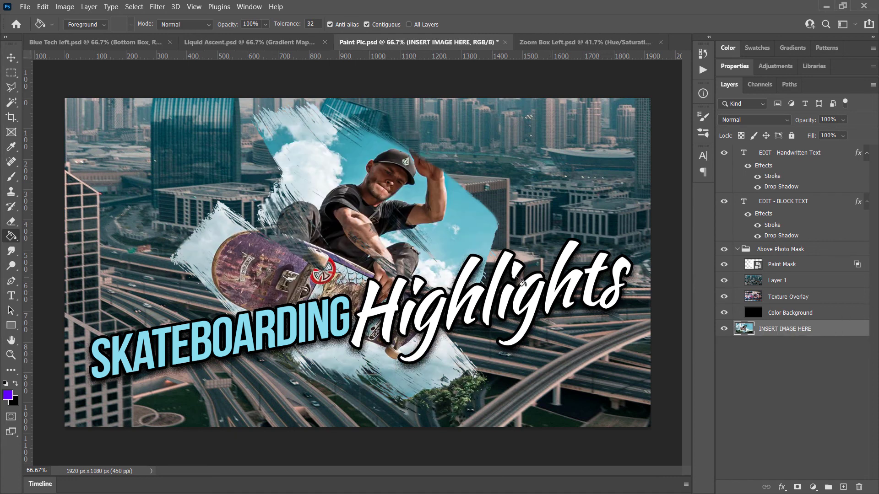
{"action": "key", "text": "ctrl+v"}
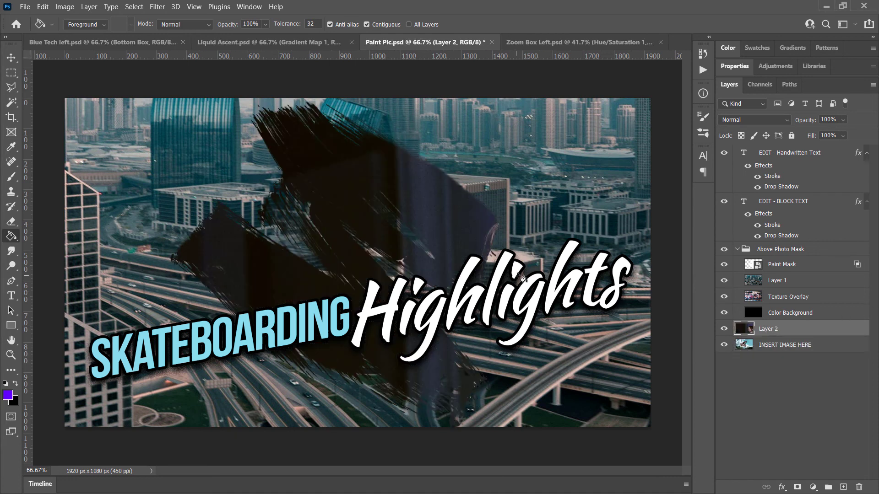
{"action": "mouse_move", "coordinate": [398, 252]}
{"action": "left_mouse_down"}
{"action": "mouse_move", "coordinate": [238, 143]}
{"action": "mouse_move", "coordinate": [229, 176]}
{"action": "mouse_move", "coordinate": [209, 198]}
{"action": "left_mouse_up"}
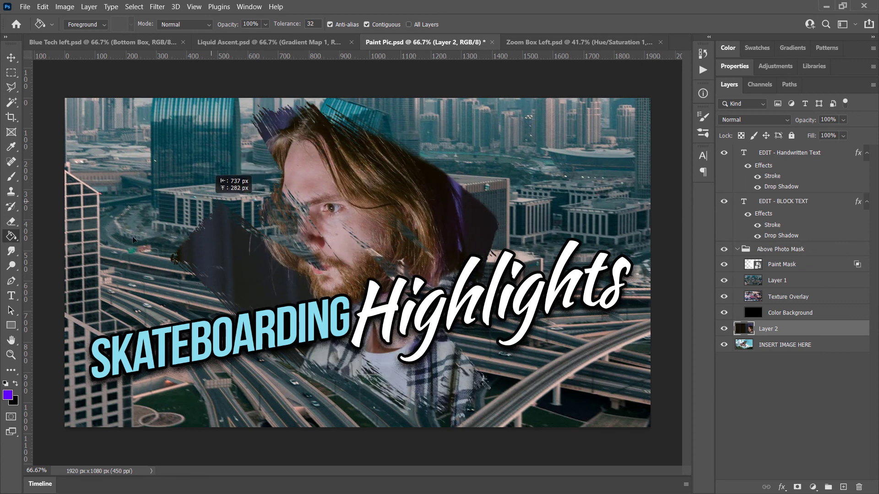
{"action": "mouse_move", "coordinate": [358, 234]}
{"action": "left_mouse_down"}
{"action": "mouse_move", "coordinate": [412, 201]}
{"action": "mouse_move", "coordinate": [393, 212]}
{"action": "left_mouse_up"}
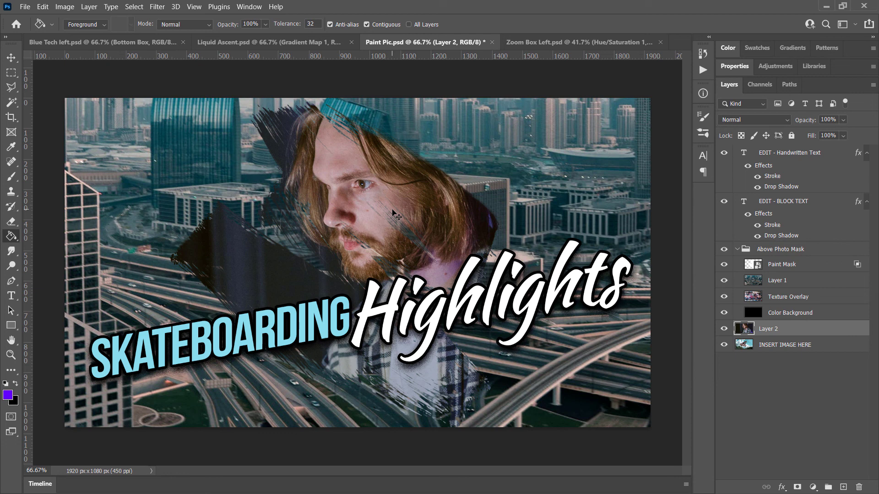
{"action": "left_click", "coordinate": [772, 345]}
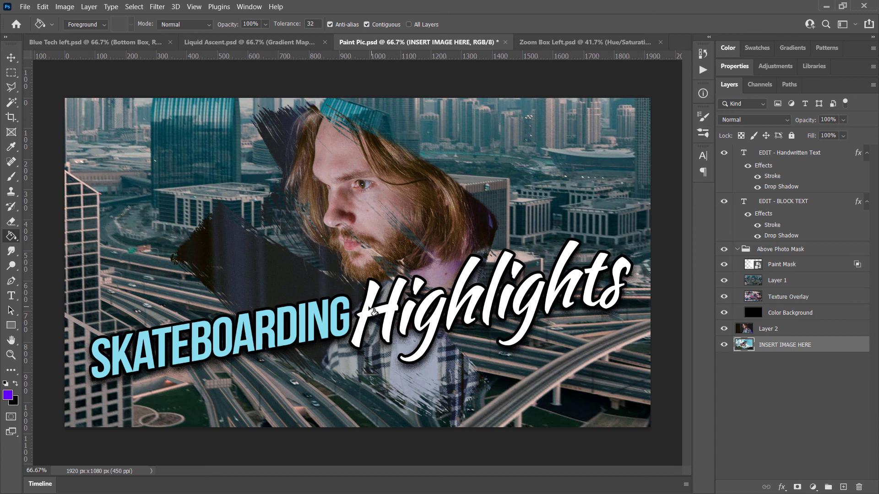
Replace the letters "DIN" in the SKATEBOARDING block text with "FDDD".
{"action": "key", "text": "t"}
{"action": "left_click", "coordinate": [327, 309]}
{"action": "left_click_drag", "start_coordinate": [326, 308], "coordinate": [274, 306]}
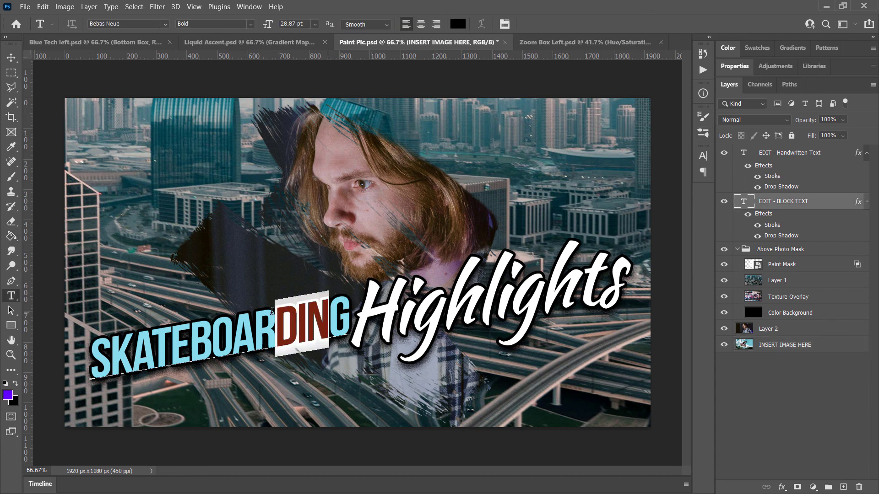
{"action": "key", "text": "BackSpace"}
{"action": "type", "text": "FDDD"}
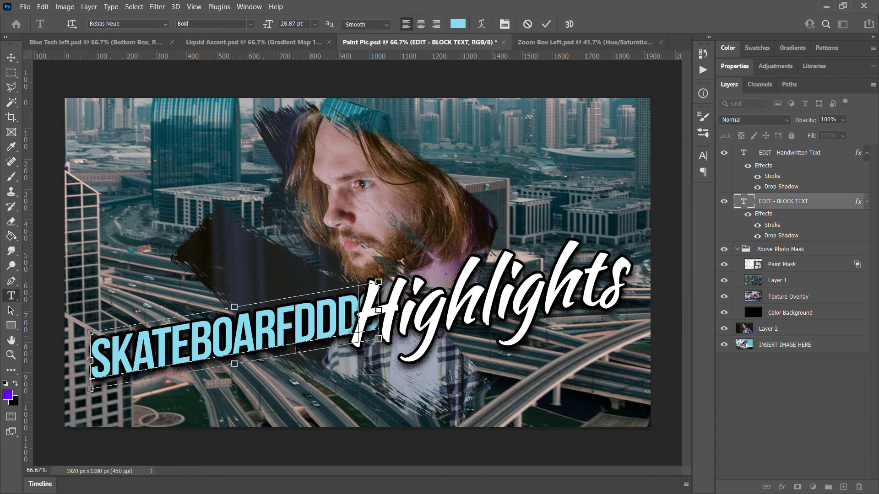
Move the block text slightly up and to the left, and break its final G onto a second line.
{"action": "left_click_drag", "start_coordinate": [339, 282], "coordinate": [321, 295]}
{"action": "key", "text": "Return"}
{"action": "key", "text": "ctrl+Return"}
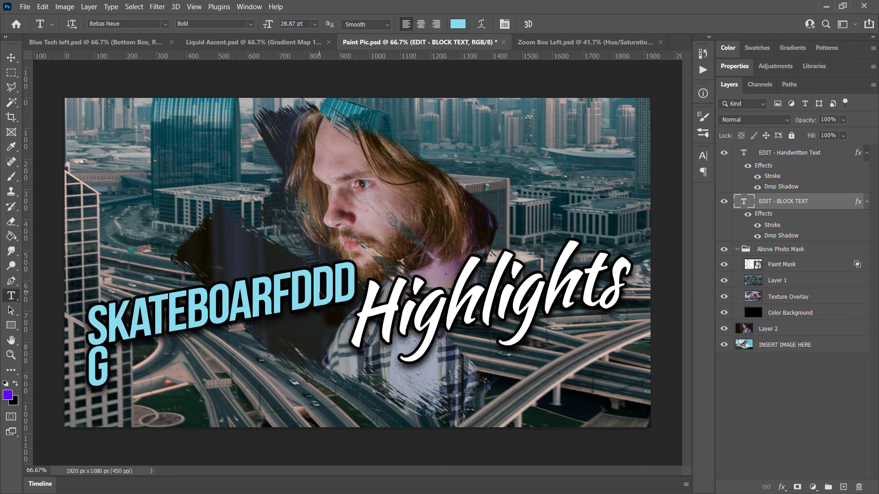